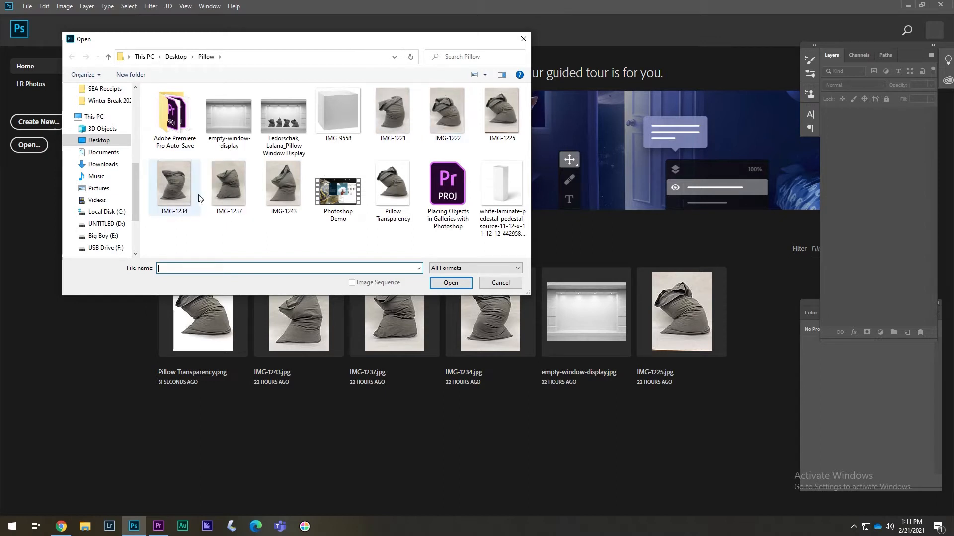
Open the photos IMG-1234, IMG-1237 and IMG-1243 together from the Pillow folder
{"action": "left_click", "coordinate": [172, 192]}
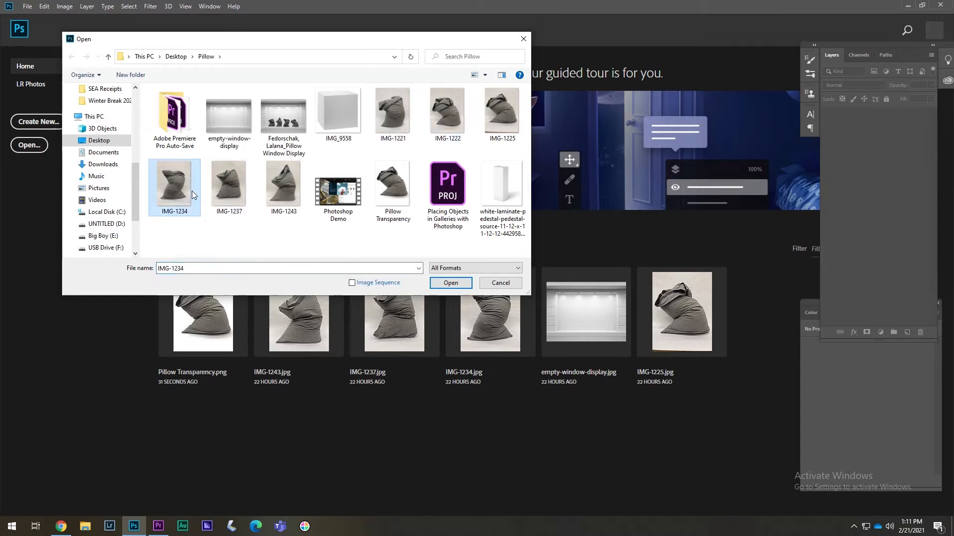
{"action": "left_click", "coordinate": [229, 192], "text": "ctrl"}
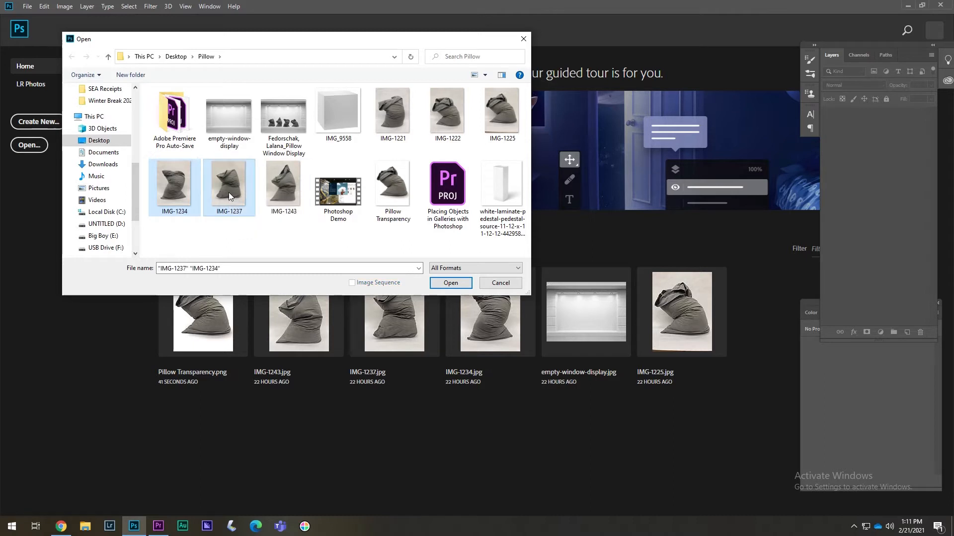
{"action": "left_click", "coordinate": [281, 174], "text": "ctrl"}
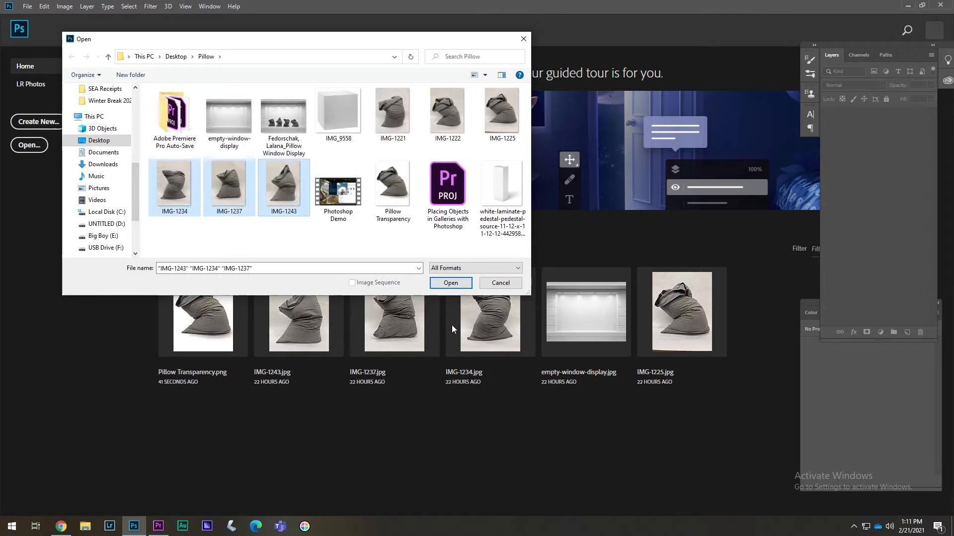
{"action": "left_click", "coordinate": [463, 282]}
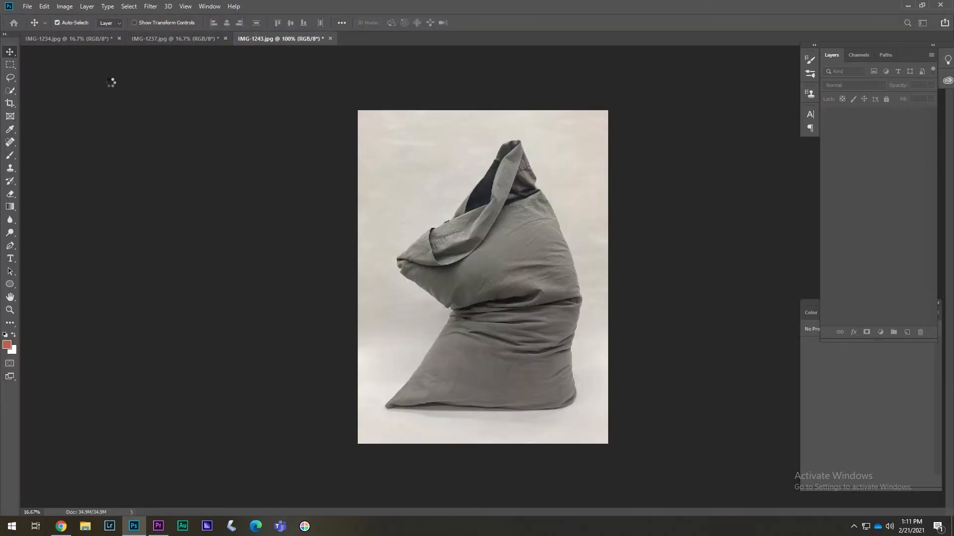
Look through the three opened pillow photos one by one, finishing on IMG-1243
{"action": "left_click", "coordinate": [82, 38]}
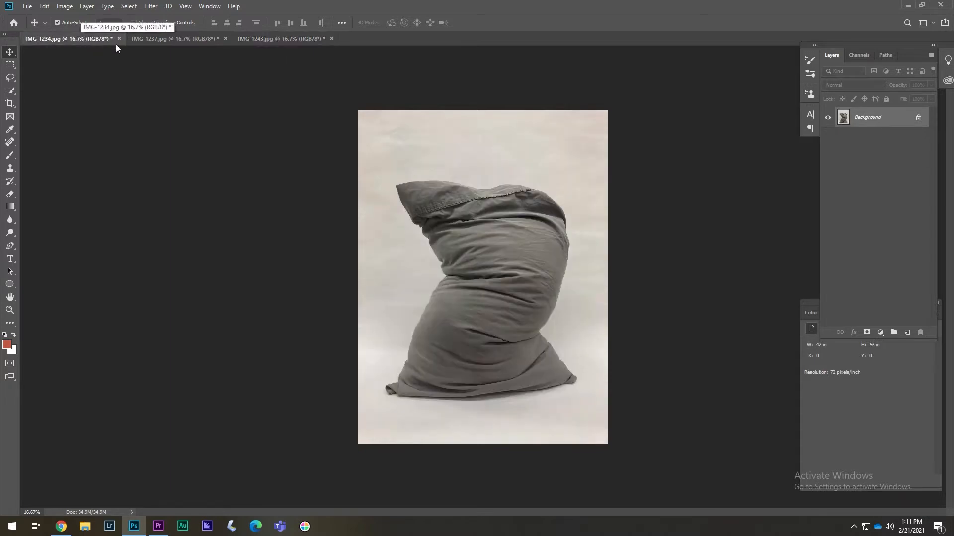
{"action": "left_click", "coordinate": [156, 39]}
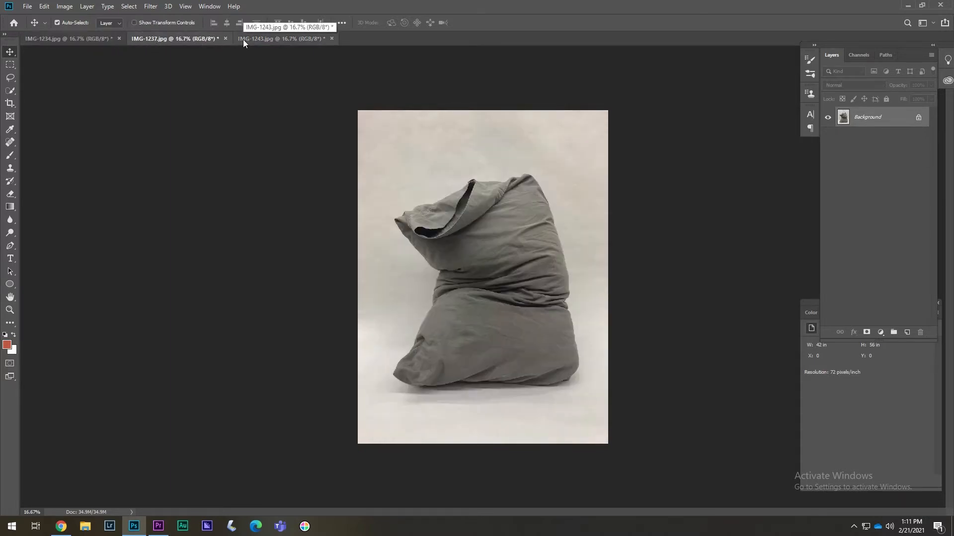
{"action": "left_click", "coordinate": [244, 40]}
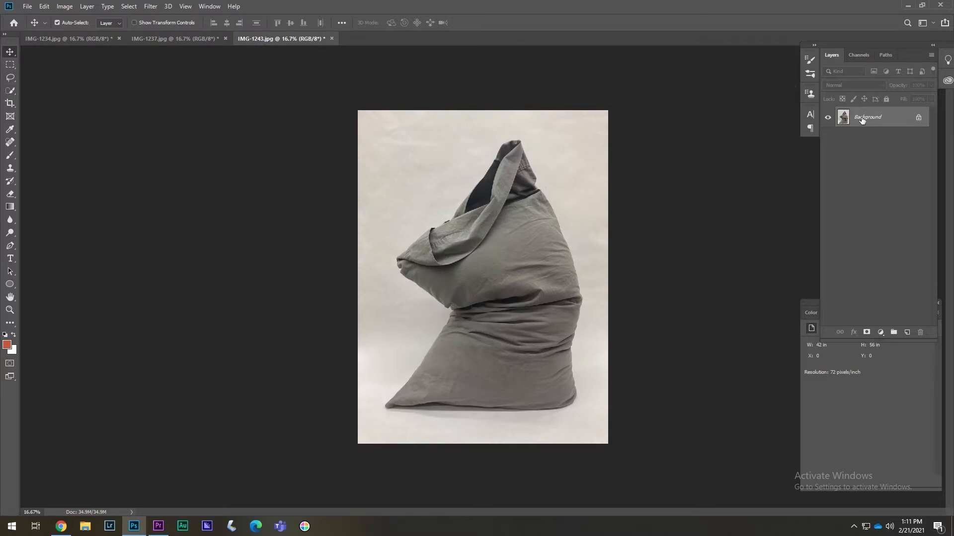
Add a layer mask to the IMG-1243 photo and invert the mask in Select and Mask
{"action": "left_click", "coordinate": [867, 332]}
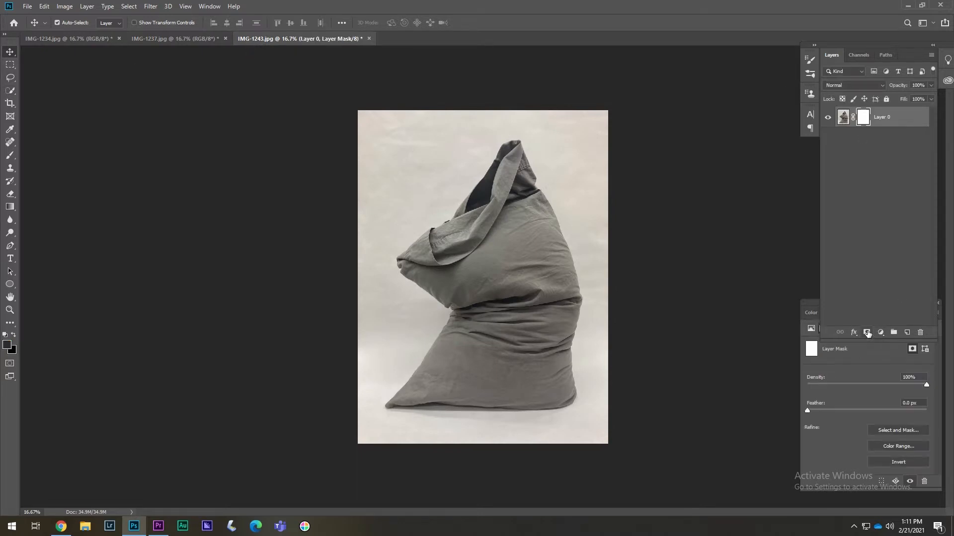
{"action": "left_click", "coordinate": [883, 429]}
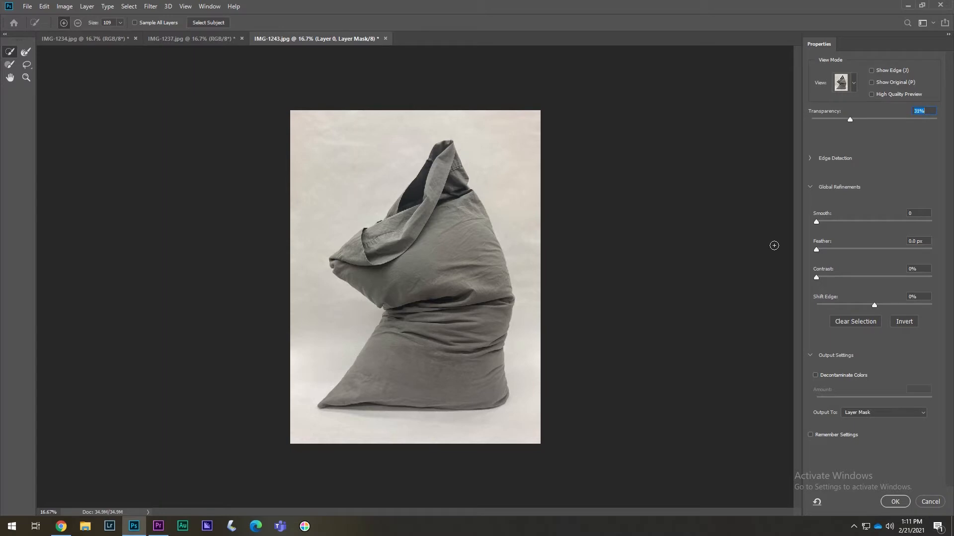
{"action": "left_click", "coordinate": [900, 323]}
Display the mask as an Overlay with 31% opacity
{"action": "left_click", "coordinate": [852, 78]}
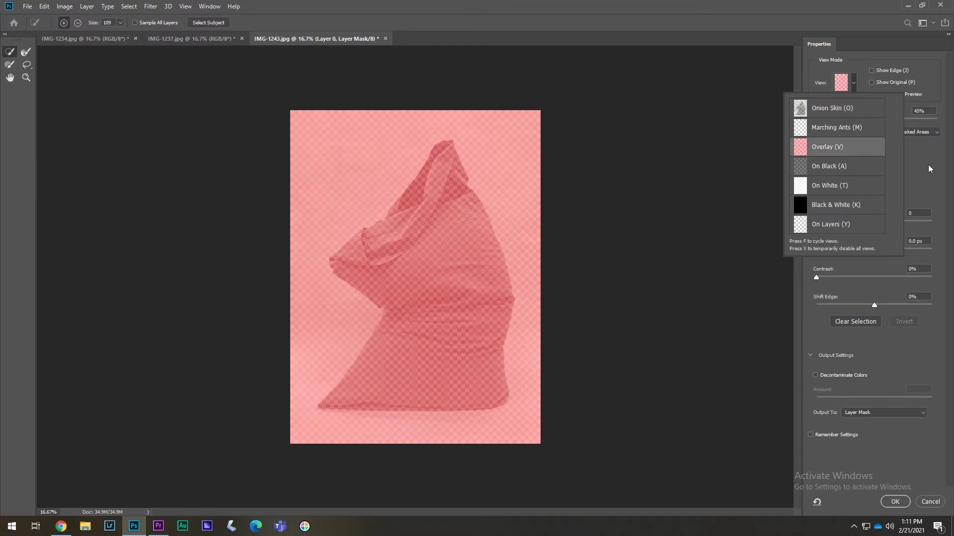
{"action": "left_click", "coordinate": [928, 165]}
{"action": "left_click_drag", "start_coordinate": [868, 120], "coordinate": [832, 119]}
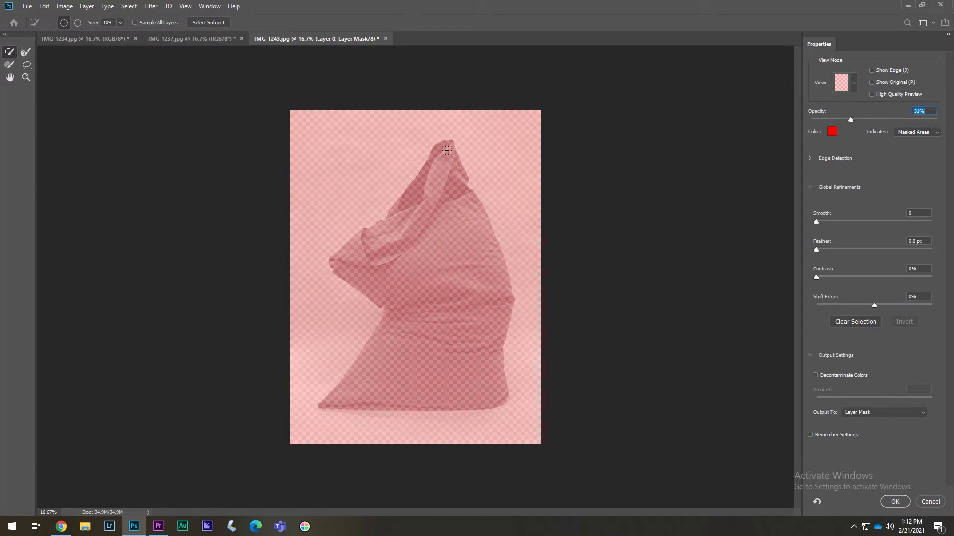
Quick-select the entire grey pillow, from its peak down to the base
{"action": "mouse_move", "coordinate": [446, 150]}
{"action": "left_mouse_down"}
{"action": "mouse_move", "coordinate": [407, 226]}
{"action": "mouse_move", "coordinate": [351, 253]}
{"action": "mouse_move", "coordinate": [401, 330]}
{"action": "left_mouse_up"}
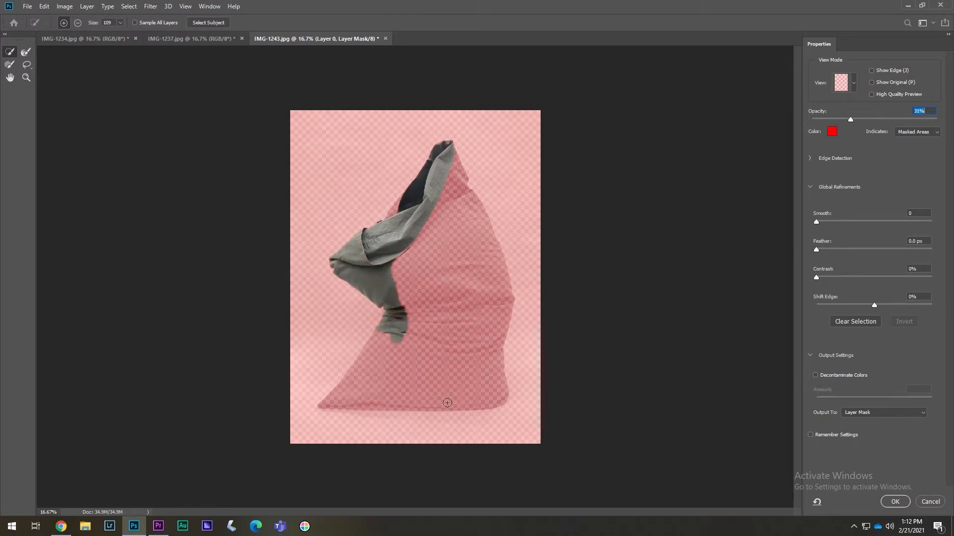
{"action": "mouse_move", "coordinate": [447, 403]}
{"action": "left_mouse_down"}
{"action": "mouse_move", "coordinate": [471, 404]}
{"action": "mouse_move", "coordinate": [486, 391]}
{"action": "left_mouse_up"}
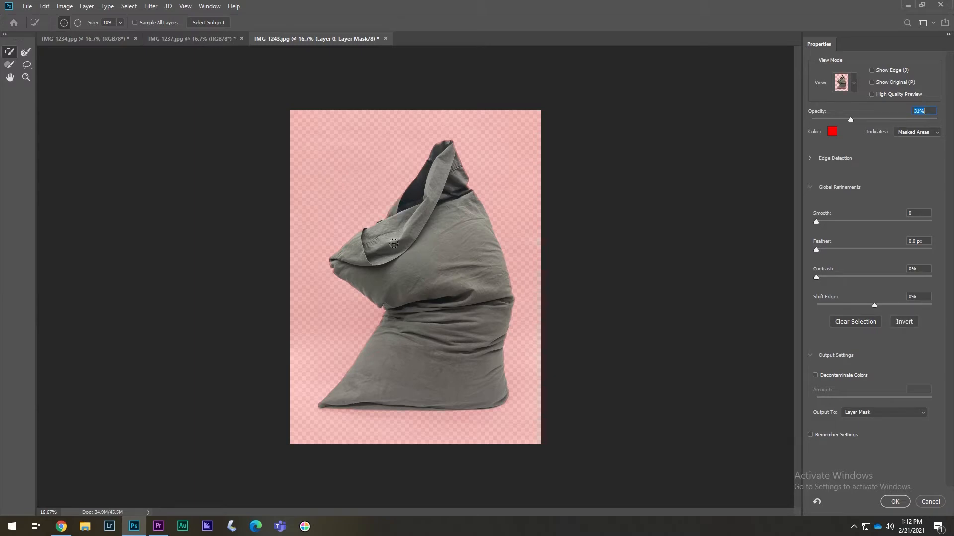
Brush the missing fabric back into the mask along the pillow's peak and right edge at 200% zoom, using the 30 px brush
{"action": "left_click", "coordinate": [11, 66]}
{"action": "left_click", "coordinate": [27, 77]}
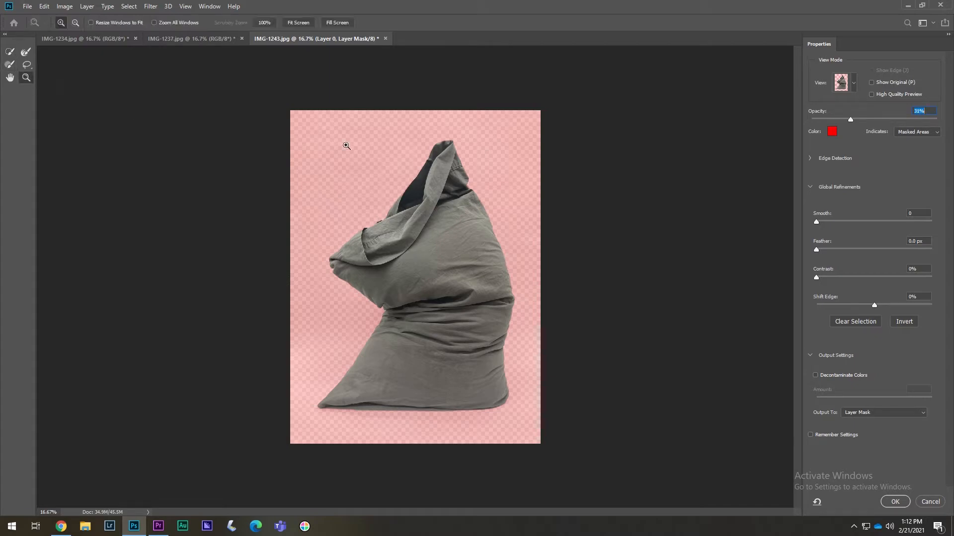
{"action": "left_click", "coordinate": [442, 149]}
{"action": "left_click", "coordinate": [444, 144]}
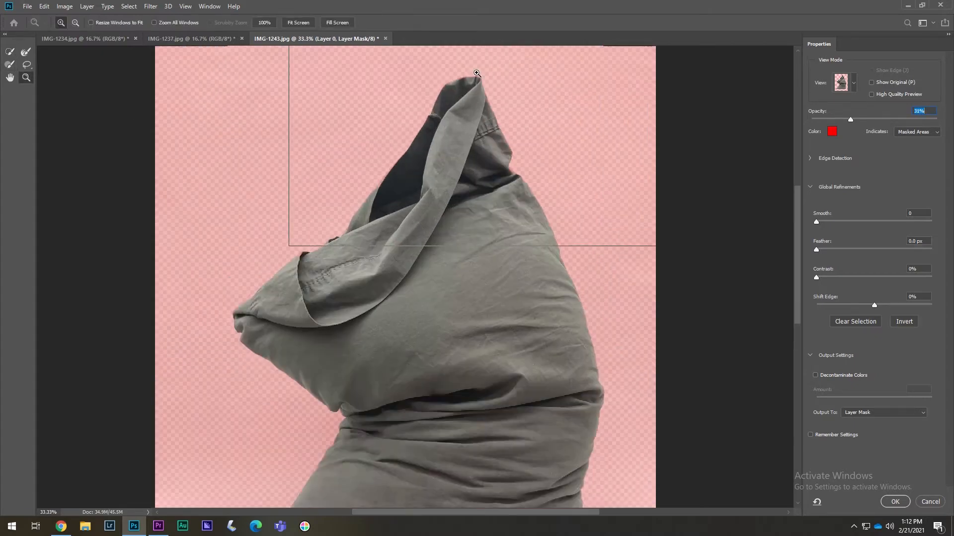
{"action": "left_click", "coordinate": [476, 73]}
{"action": "left_click", "coordinate": [476, 73]}
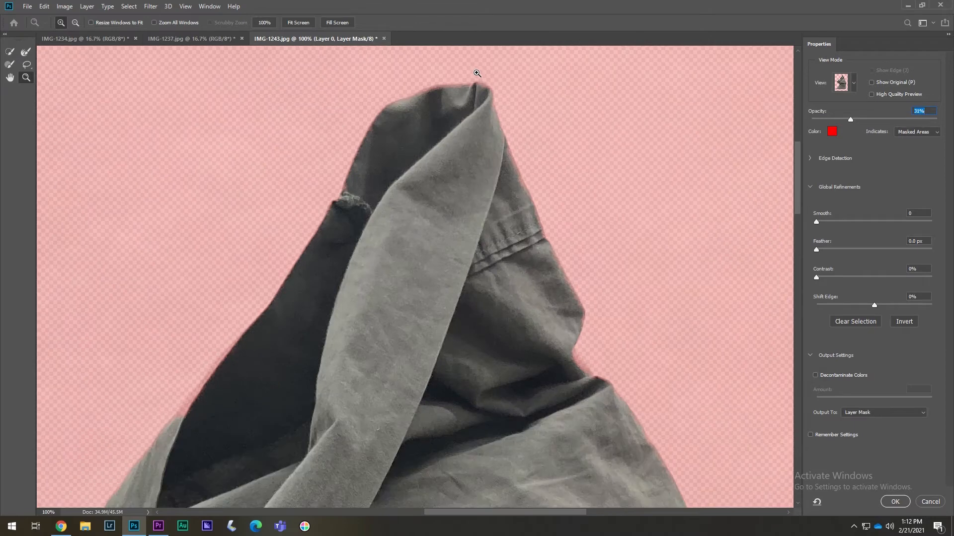
{"action": "left_click", "coordinate": [9, 65]}
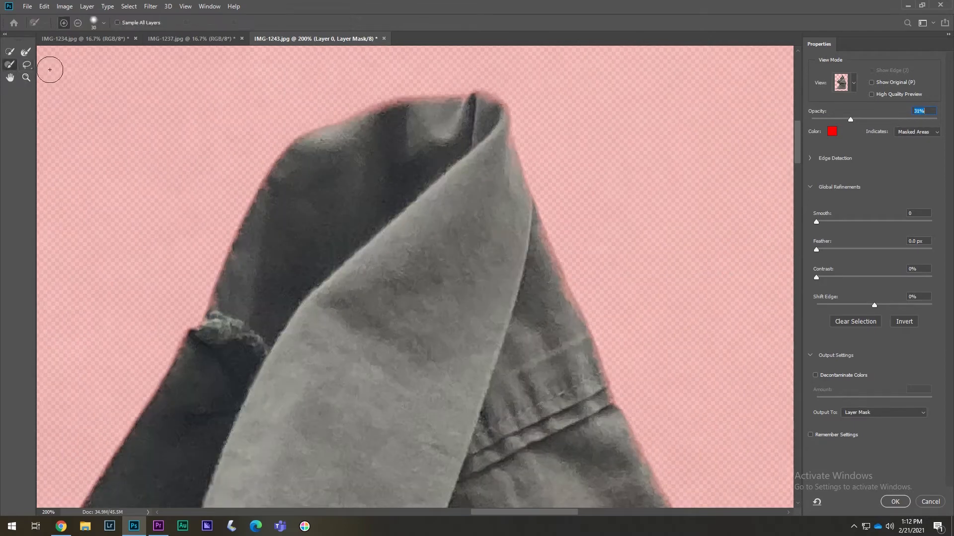
{"action": "left_click", "coordinate": [102, 24]}
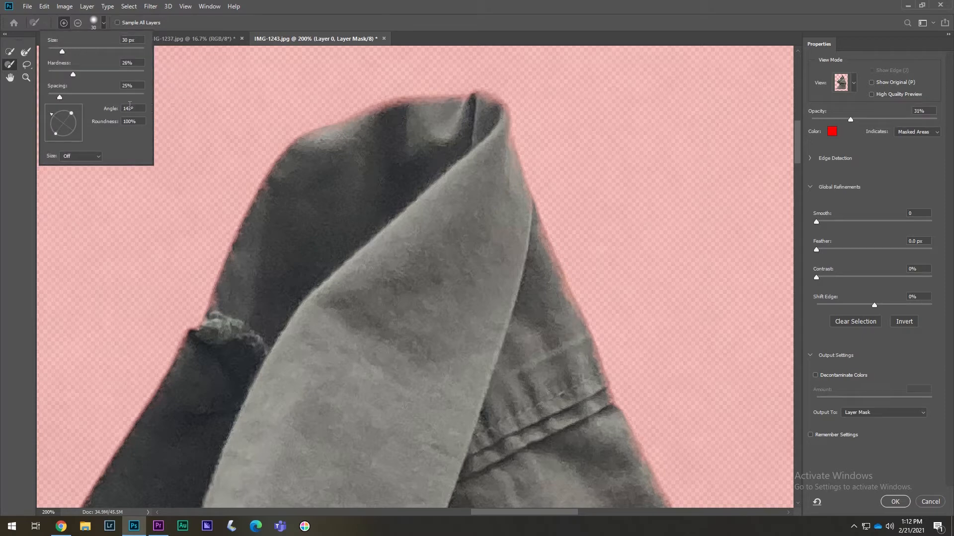
{"action": "left_click", "coordinate": [405, 134]}
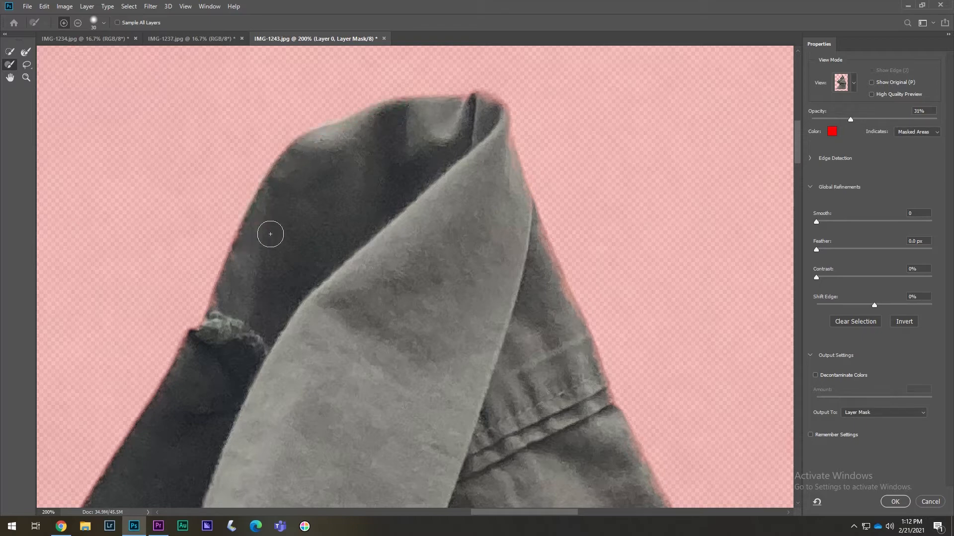
{"action": "mouse_move", "coordinate": [434, 115]}
{"action": "left_mouse_down"}
{"action": "mouse_move", "coordinate": [402, 112]}
{"action": "mouse_move", "coordinate": [496, 108]}
{"action": "left_mouse_up"}
{"action": "left_click_drag", "start_coordinate": [515, 190], "coordinate": [547, 268]}
{"action": "left_click_drag", "start_coordinate": [571, 319], "coordinate": [614, 426]}
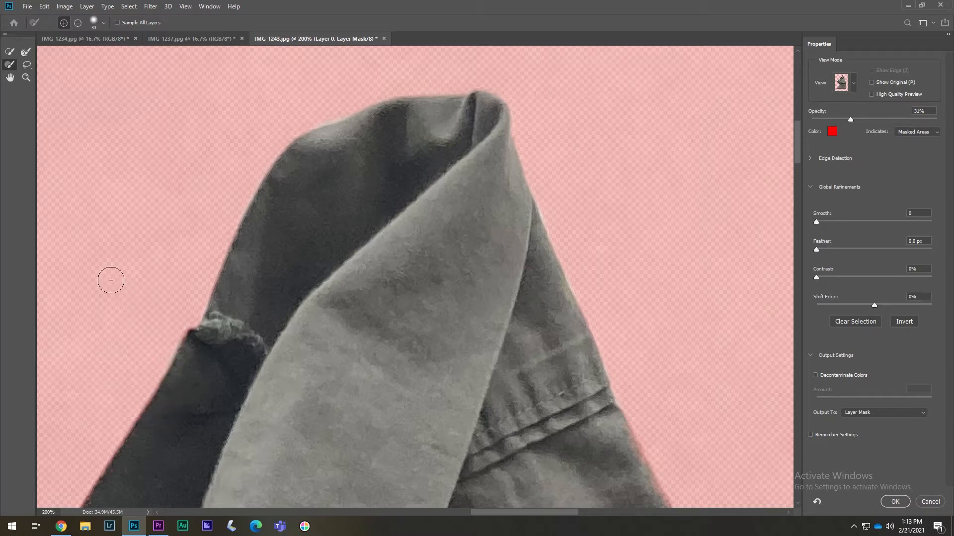
Clean up the mask along the pillow's left edge, from the frayed corner down the dark opening, adding fabric and subtracting background
{"action": "key", "text": "alt"}
{"action": "left_click", "coordinate": [78, 22]}
{"action": "left_click", "coordinate": [65, 24]}
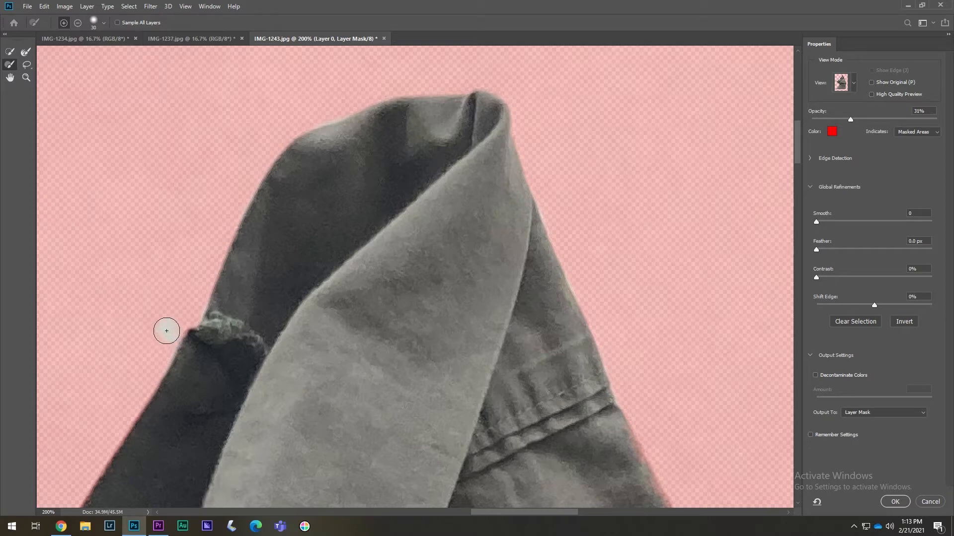
{"action": "key", "text": "alt"}
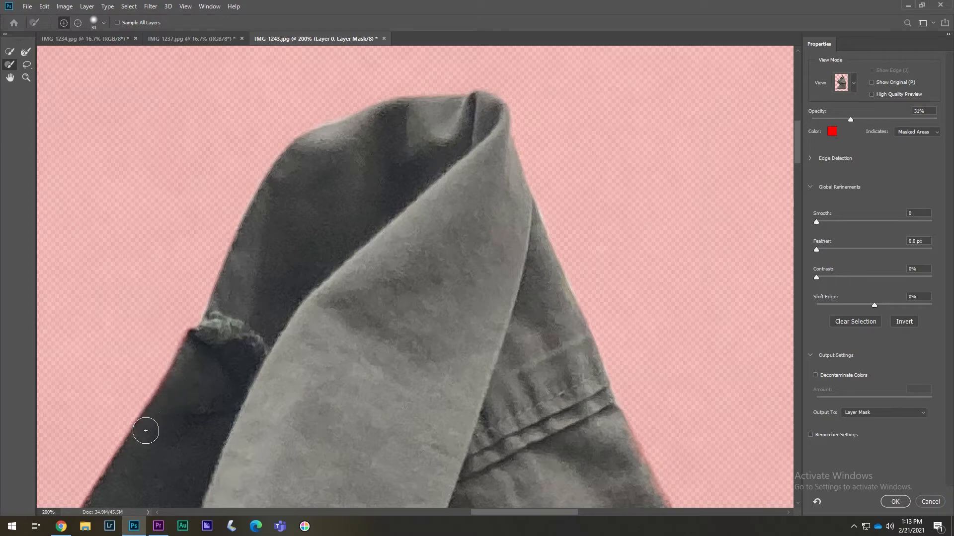
{"action": "key", "text": "space"}
{"action": "mouse_move", "coordinate": [302, 183]}
{"action": "left_mouse_down"}
{"action": "mouse_move", "coordinate": [389, 127]}
{"action": "mouse_move", "coordinate": [411, 153]}
{"action": "mouse_move", "coordinate": [401, 188]}
{"action": "left_mouse_up"}
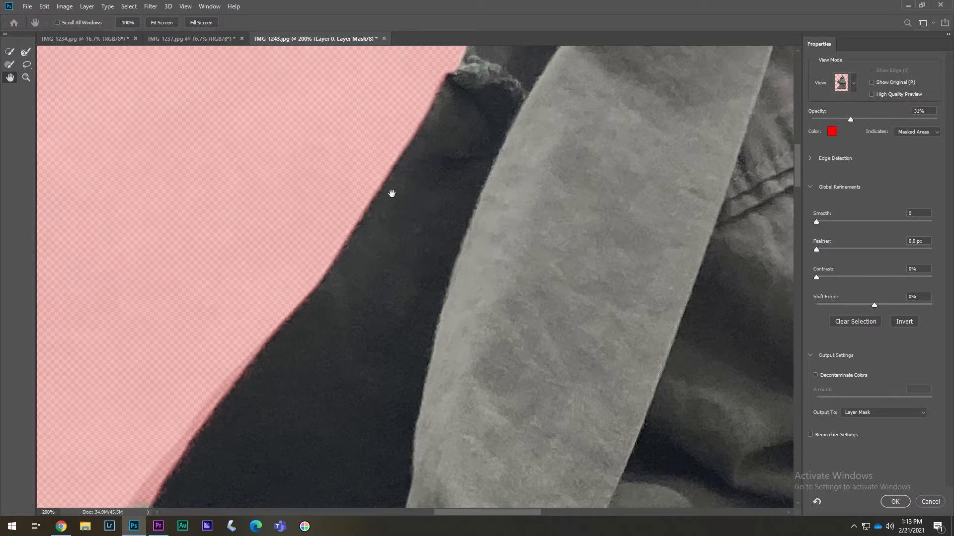
{"action": "left_click_drag", "start_coordinate": [450, 147], "coordinate": [437, 184]}
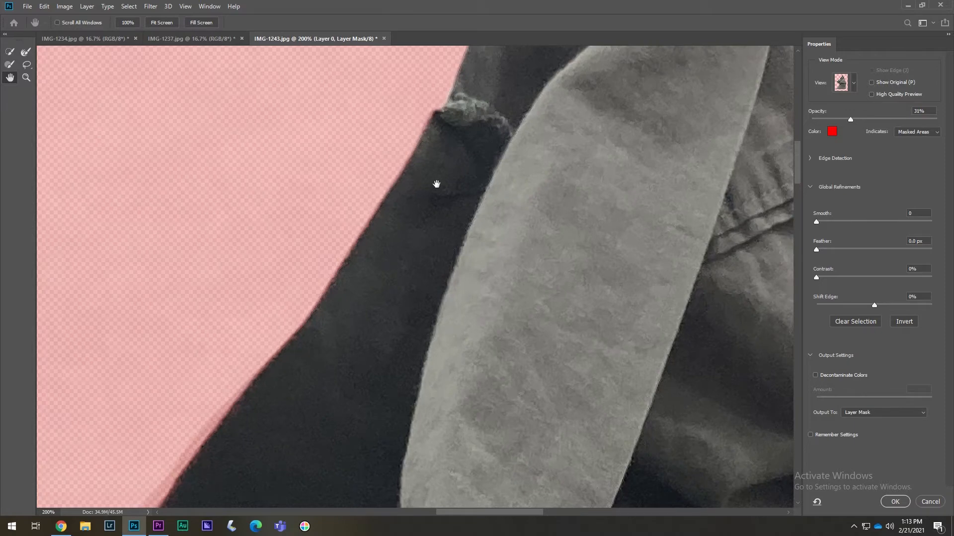
{"action": "key", "text": "b"}
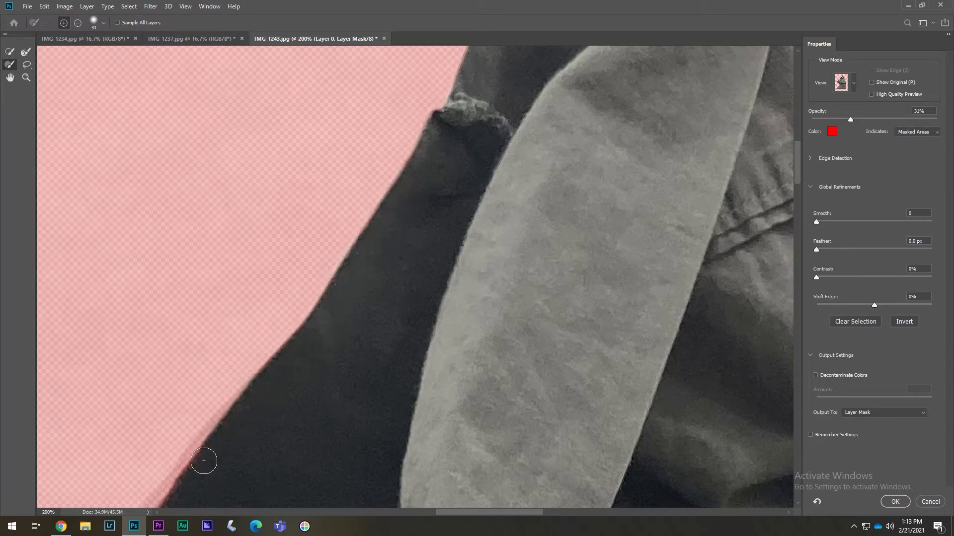
Continue brushing the mask edge along the lower dark opening and its light outer fabric down to the small fold
{"action": "key", "text": "h"}
{"action": "left_click_drag", "start_coordinate": [204, 454], "coordinate": [476, 155]}
{"action": "key", "text": "r"}
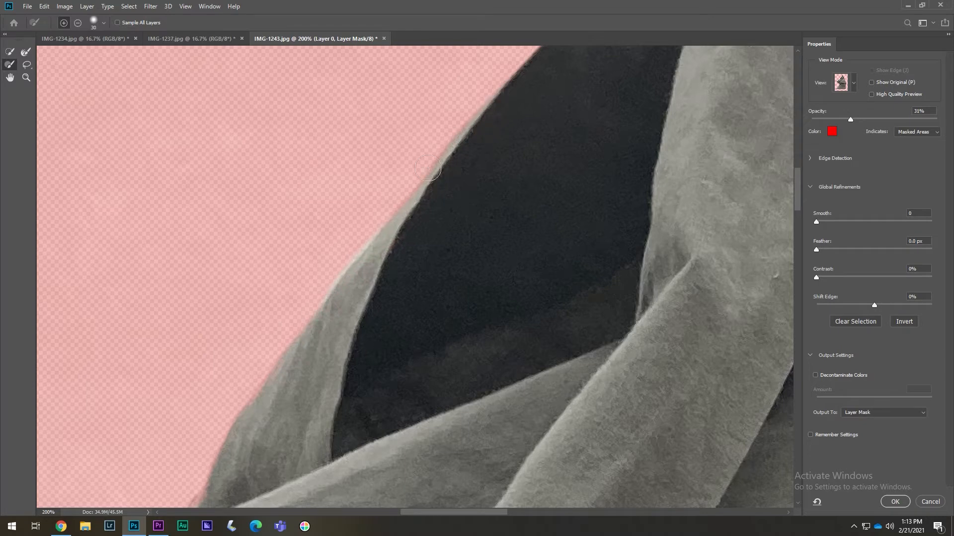
{"action": "key", "text": "h"}
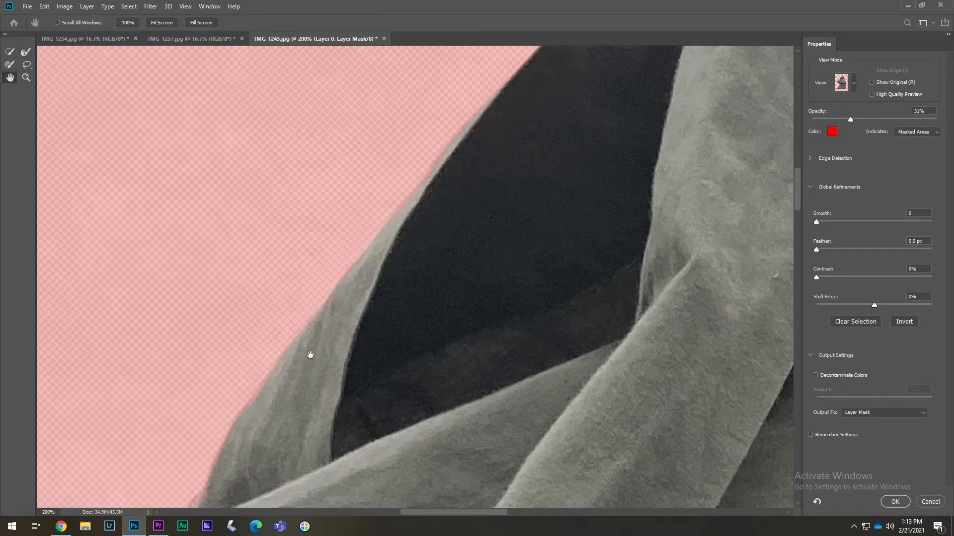
{"action": "left_click_drag", "start_coordinate": [311, 353], "coordinate": [412, 171]}
{"action": "key", "text": "r"}
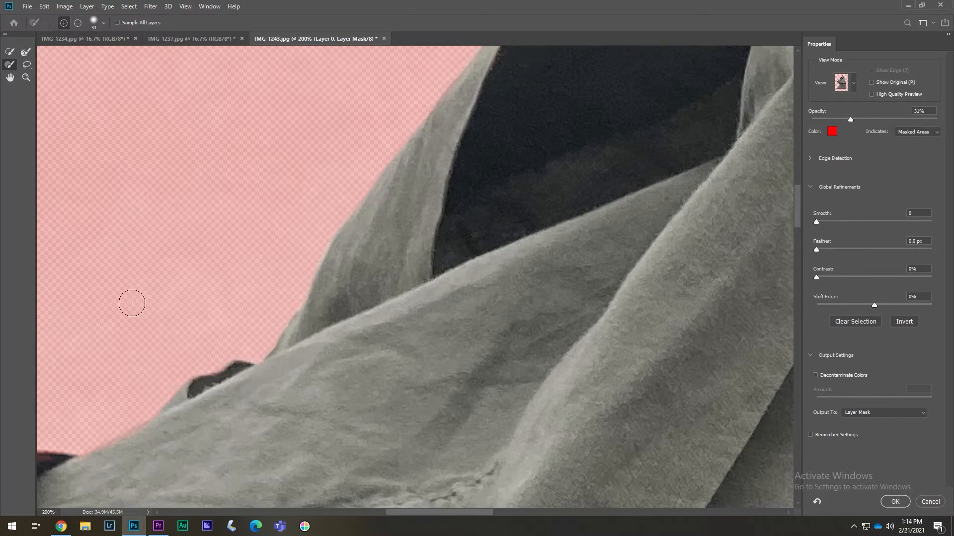
Raise the overlay opacity to 52% and brush the dark fold on the flap's upper edge into the mask
{"action": "key", "text": "h"}
{"action": "left_click_drag", "start_coordinate": [189, 411], "coordinate": [371, 319]}
{"action": "key", "text": "r"}
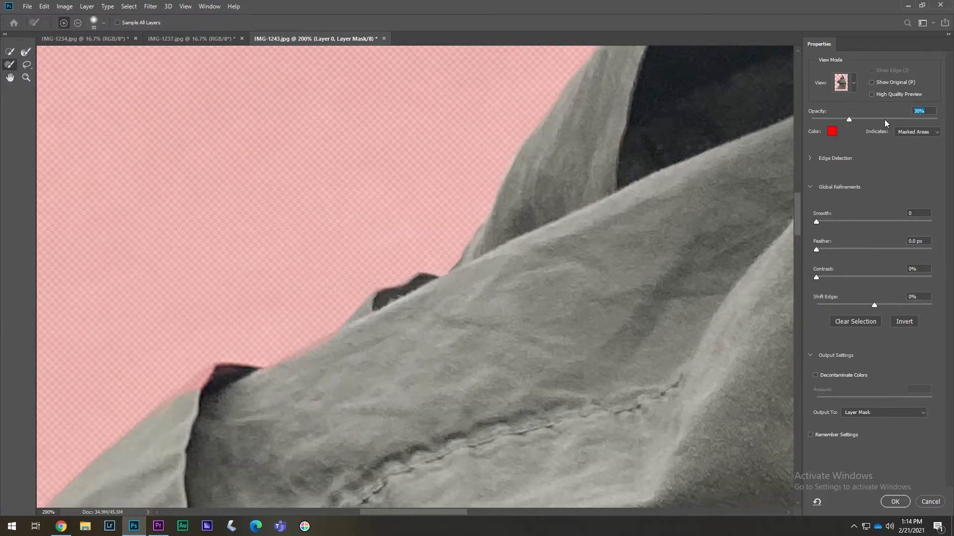
{"action": "left_click", "coordinate": [877, 120]}
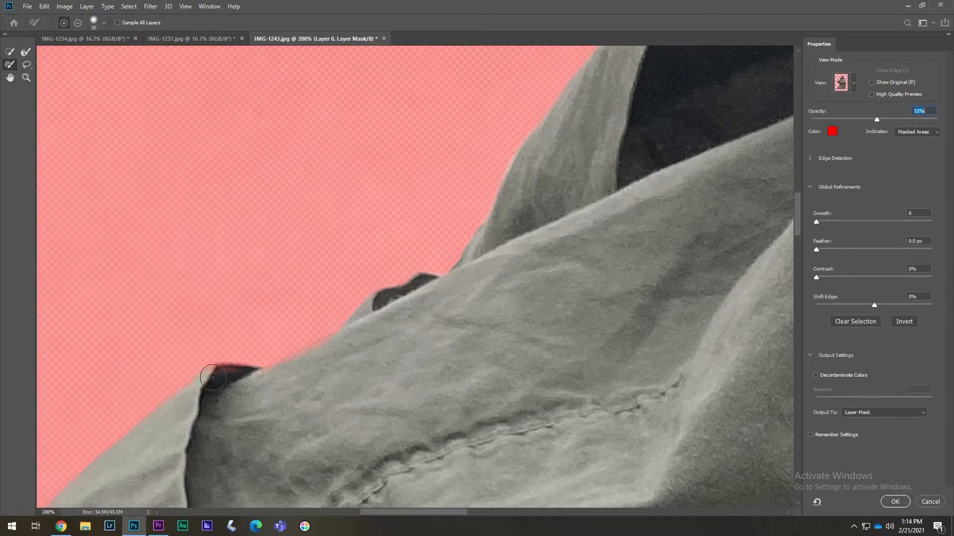
{"action": "left_click_drag", "start_coordinate": [213, 379], "coordinate": [236, 380]}
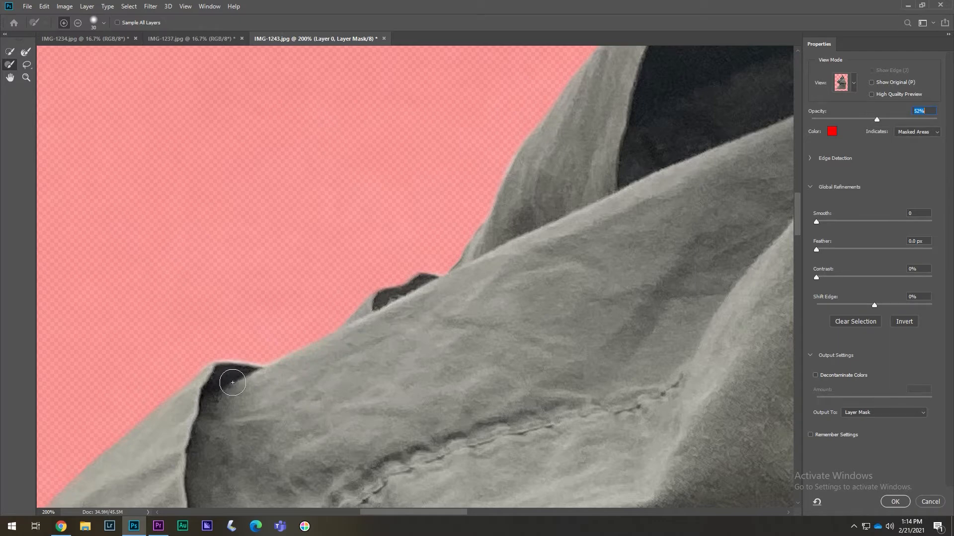
Refine the mask along the flap's sloping upper-left edge, adding missing fabric and removing stray background
{"action": "key", "text": "space"}
{"action": "left_click_drag", "start_coordinate": [236, 384], "coordinate": [549, 233]}
{"action": "left_click_drag", "start_coordinate": [495, 332], "coordinate": [498, 221]}
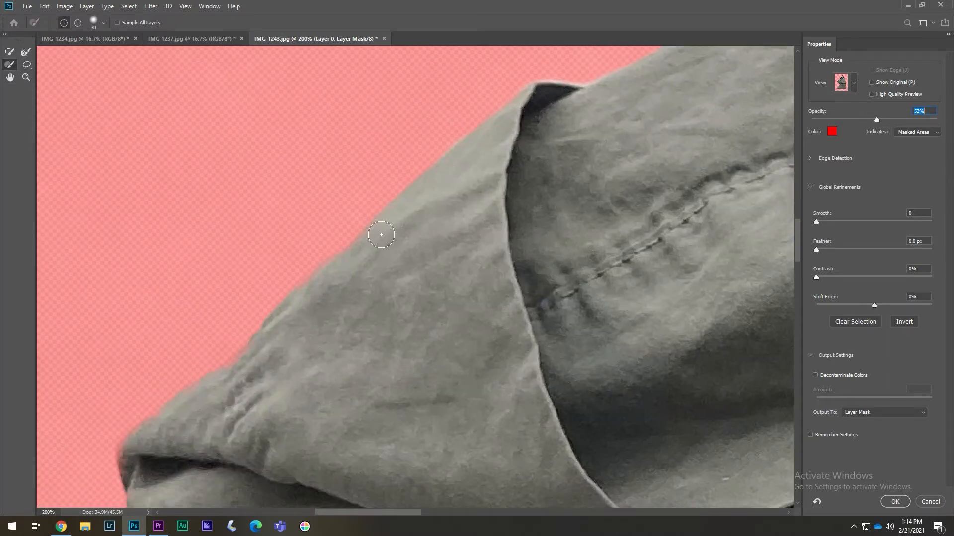
{"action": "left_click_drag", "start_coordinate": [381, 234], "coordinate": [306, 294]}
{"action": "left_click_drag", "start_coordinate": [334, 234], "coordinate": [342, 227], "text": "alt"}
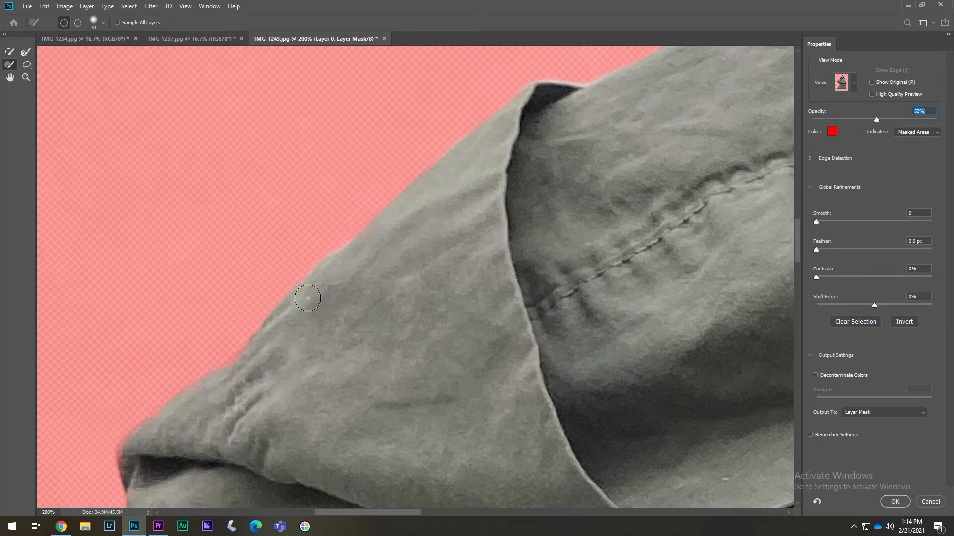
{"action": "left_click_drag", "start_coordinate": [316, 285], "coordinate": [213, 390]}
Refine the mask around the flap's left tip and the folded fabric edge directly beneath it
{"action": "mouse_move", "coordinate": [274, 284]}
{"action": "left_mouse_down", "text": "alt"}
{"action": "mouse_move", "coordinate": [248, 317]}
{"action": "mouse_move", "coordinate": [263, 294]}
{"action": "mouse_move", "coordinate": [284, 321]}
{"action": "mouse_move", "coordinate": [254, 355]}
{"action": "mouse_move", "coordinate": [127, 448]}
{"action": "mouse_move", "coordinate": [206, 388]}
{"action": "mouse_move", "coordinate": [239, 206]}
{"action": "left_mouse_up", "text": "alt"}
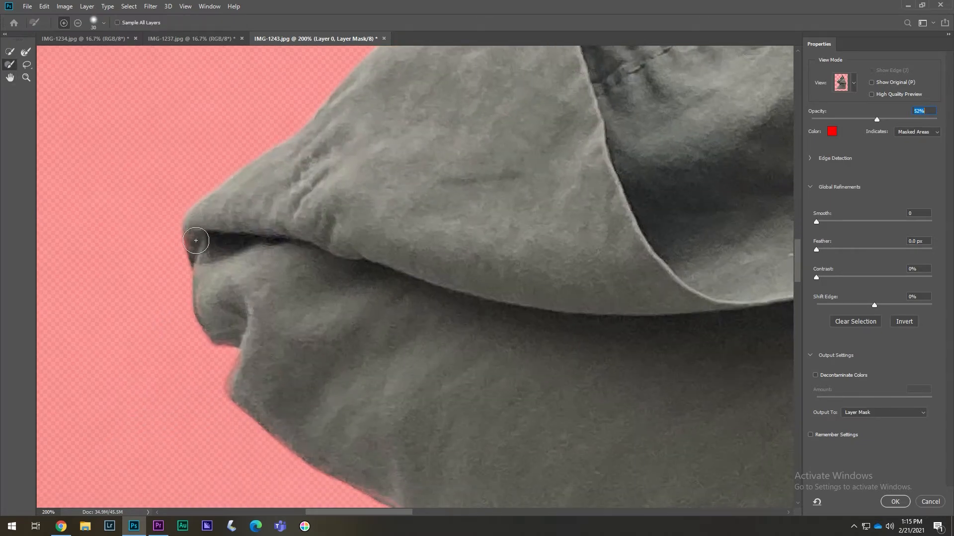
{"action": "mouse_move", "coordinate": [205, 297]}
{"action": "left_mouse_down"}
{"action": "mouse_move", "coordinate": [241, 388]}
{"action": "mouse_move", "coordinate": [278, 411]}
{"action": "left_mouse_up"}
{"action": "left_click_drag", "start_coordinate": [329, 426], "coordinate": [197, 228]}
Refine the mask down the sloping underside to the small drooping fold and around the notch below it
{"action": "mouse_move", "coordinate": [120, 199]}
{"action": "left_mouse_down"}
{"action": "mouse_move", "coordinate": [161, 241]}
{"action": "mouse_move", "coordinate": [315, 345]}
{"action": "mouse_move", "coordinate": [390, 390]}
{"action": "mouse_move", "coordinate": [413, 386]}
{"action": "mouse_move", "coordinate": [396, 400]}
{"action": "mouse_move", "coordinate": [465, 453]}
{"action": "mouse_move", "coordinate": [209, 196]}
{"action": "mouse_move", "coordinate": [169, 213]}
{"action": "left_mouse_up"}
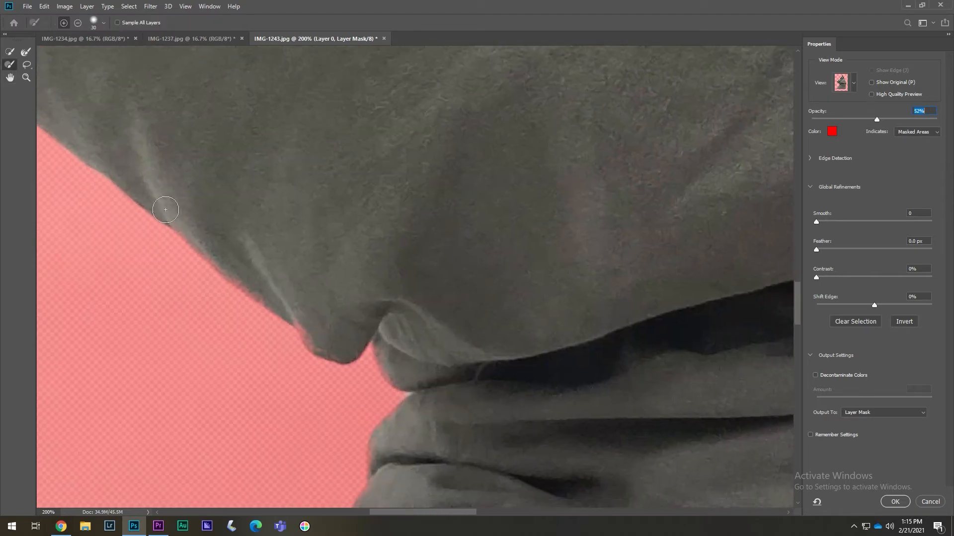
{"action": "left_click_drag", "start_coordinate": [210, 244], "coordinate": [322, 344]}
{"action": "key", "text": "alt"}
{"action": "mouse_move", "coordinate": [399, 400]}
{"action": "left_mouse_down"}
{"action": "mouse_move", "coordinate": [392, 367]}
{"action": "mouse_move", "coordinate": [428, 377]}
{"action": "mouse_move", "coordinate": [432, 399]}
{"action": "mouse_move", "coordinate": [382, 453]}
{"action": "mouse_move", "coordinate": [386, 481]}
{"action": "mouse_move", "coordinate": [383, 450]}
{"action": "left_mouse_up"}
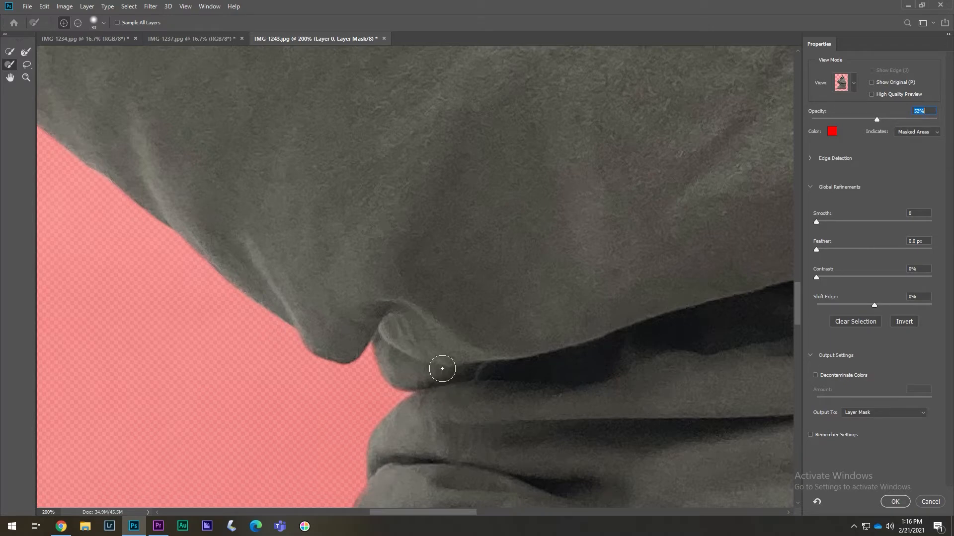
Reduce the brush size to 3 px and subtract the leftover background from the narrow notch between the two folds
{"action": "key", "text": "space"}
{"action": "mouse_move", "coordinate": [442, 366]}
{"action": "left_mouse_down"}
{"action": "mouse_move", "coordinate": [339, 172]}
{"action": "mouse_move", "coordinate": [368, 165]}
{"action": "left_mouse_up"}
{"action": "left_click", "coordinate": [98, 24]}
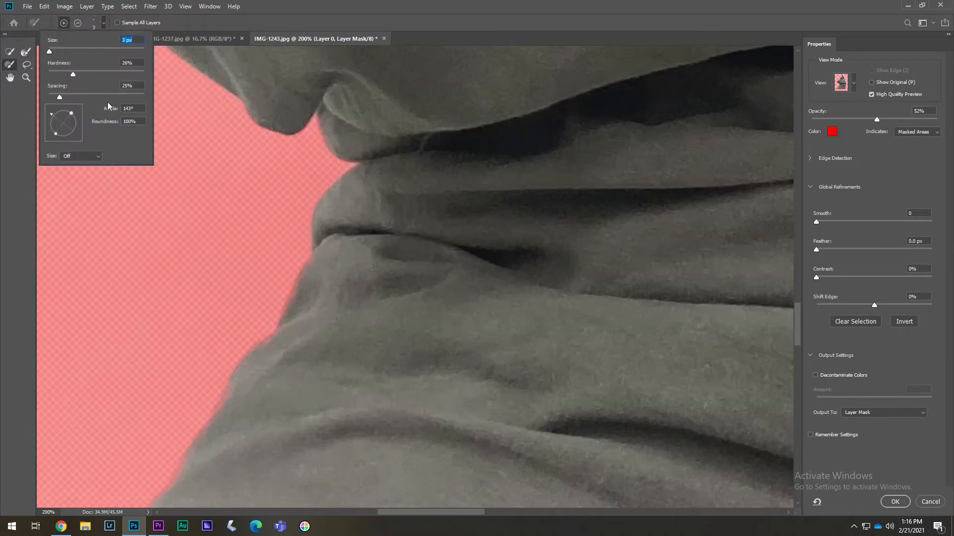
{"action": "key", "text": "ctrl+space"}
{"action": "left_click", "coordinate": [352, 151]}
{"action": "left_click", "coordinate": [353, 151]}
{"action": "left_click", "coordinate": [350, 153]}
{"action": "left_click", "coordinate": [350, 153]}
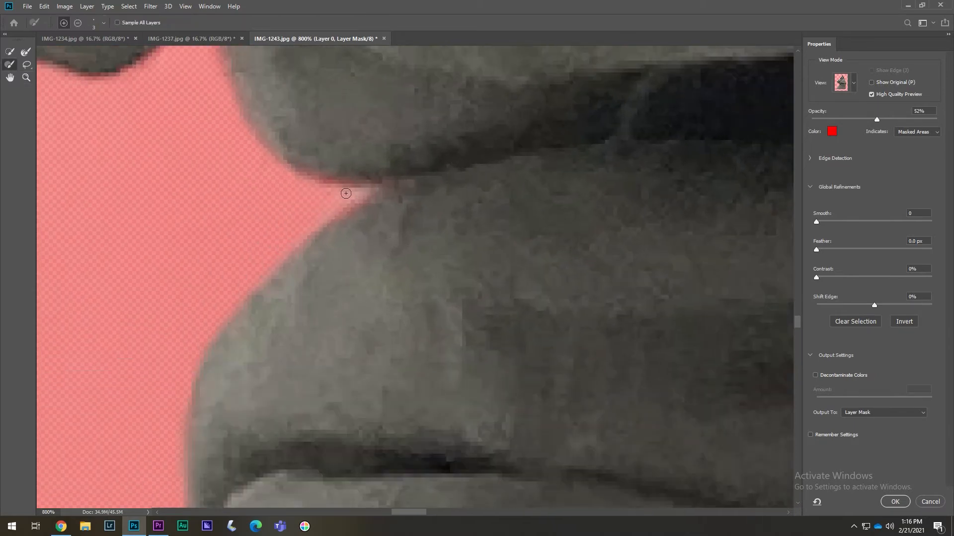
{"action": "key", "text": "alt"}
{"action": "left_click_drag", "start_coordinate": [309, 165], "coordinate": [385, 172]}
Set the brush size to 32 px and add the missing fabric along the left edge below the notch
{"action": "key", "text": "z"}
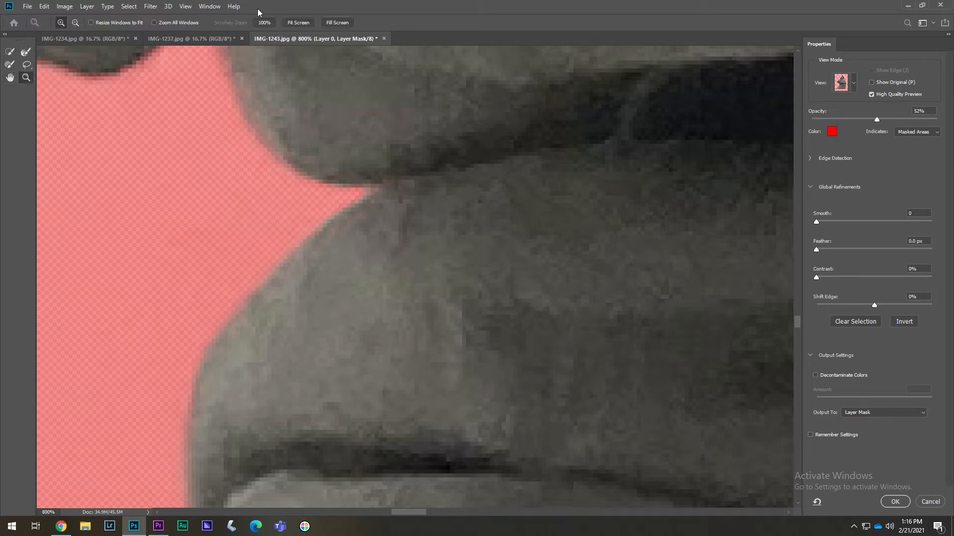
{"action": "left_click", "coordinate": [177, 351]}
{"action": "left_click", "coordinate": [174, 351]}
{"action": "left_click", "coordinate": [174, 351]}
{"action": "left_click", "coordinate": [175, 351]}
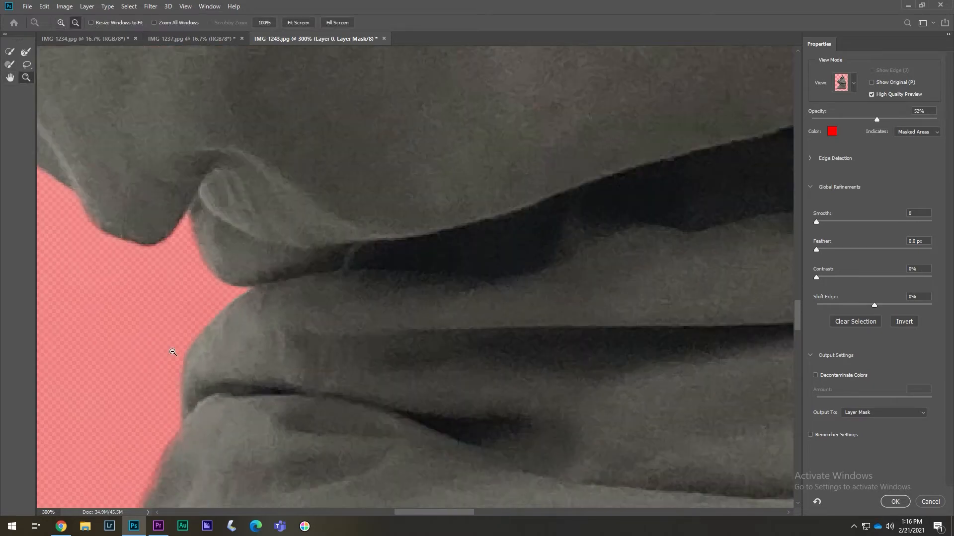
{"action": "key", "text": "h"}
{"action": "left_click_drag", "start_coordinate": [175, 351], "coordinate": [326, 252]}
{"action": "key", "text": "b"}
{"action": "left_click", "coordinate": [96, 24]}
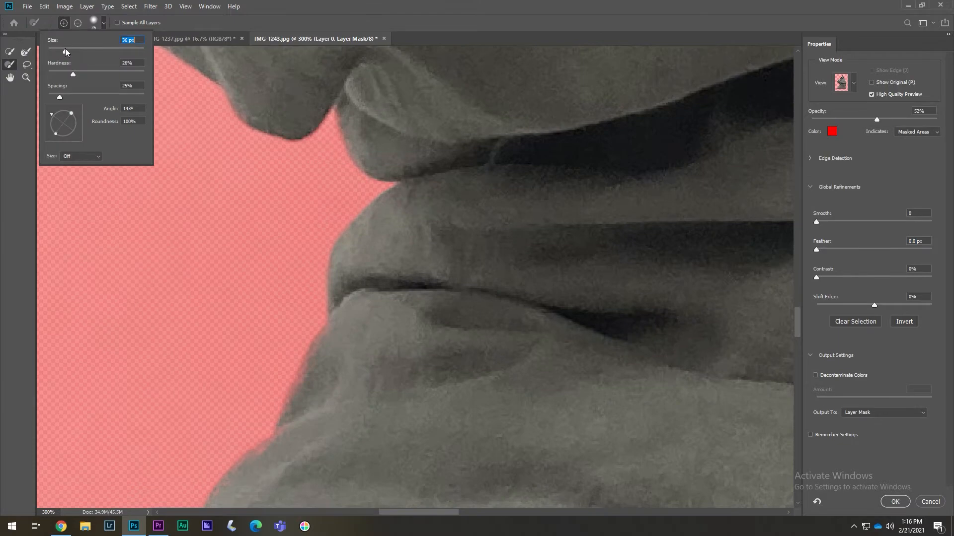
{"action": "key", "text": "Return"}
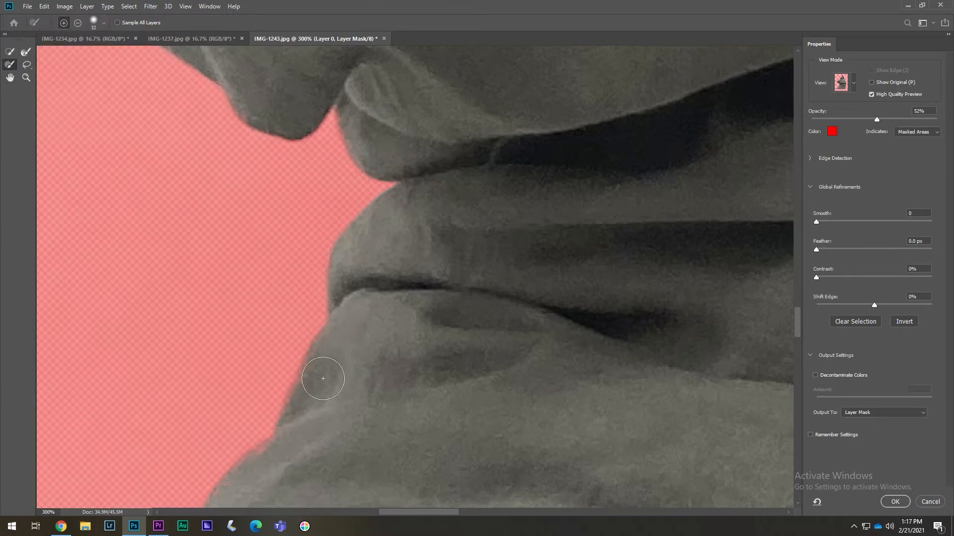
Set the brush size to 26 px and brush the blurred left edge below the folds into the mask
{"action": "key", "text": "h"}
{"action": "left_click_drag", "start_coordinate": [275, 453], "coordinate": [336, 227]}
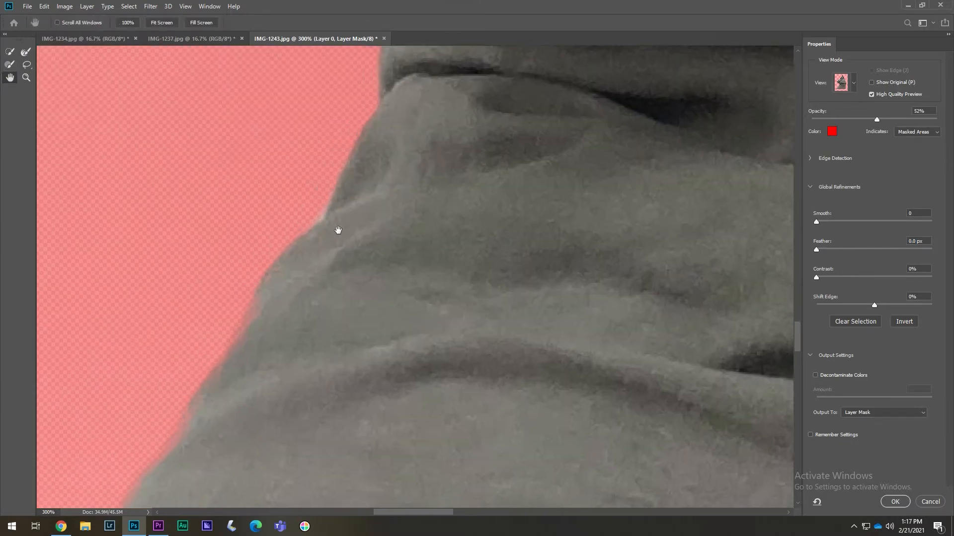
{"action": "key", "text": "b"}
{"action": "left_click", "coordinate": [103, 23]}
{"action": "left_click_drag", "start_coordinate": [62, 52], "coordinate": [60, 52]}
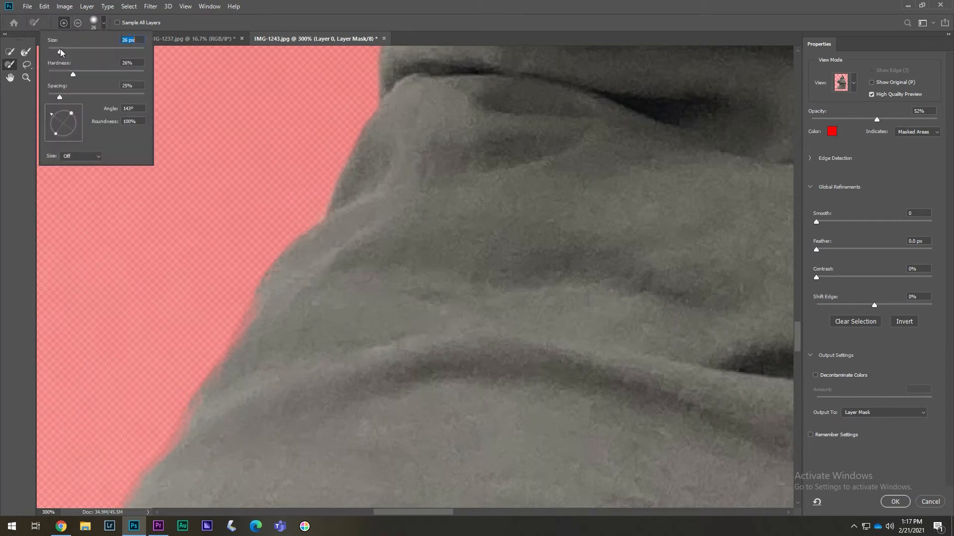
{"action": "key", "text": "Return"}
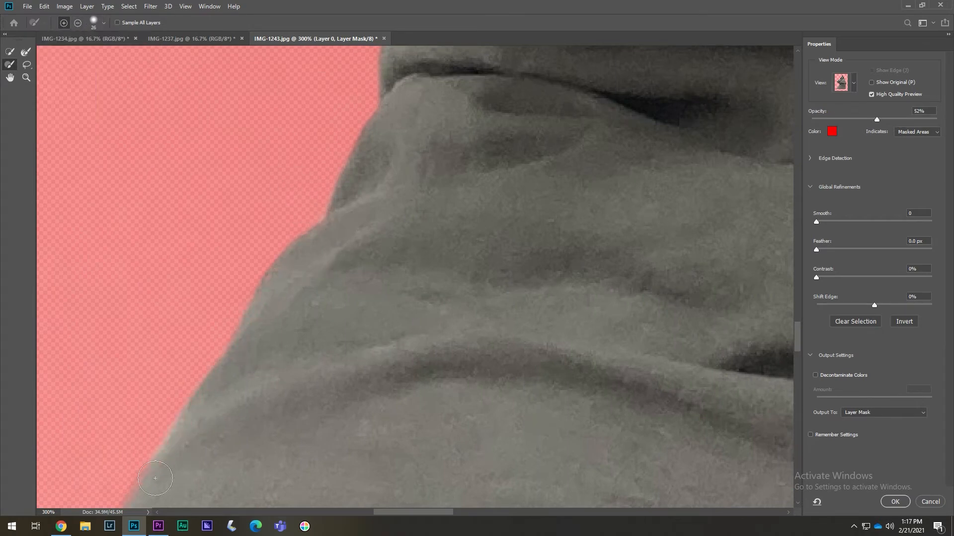
Continue adding fabric to the mask along the pillow's long diagonal left edge, working down its middle section
{"action": "key", "text": "h"}
{"action": "left_click_drag", "start_coordinate": [267, 325], "coordinate": [384, 131]}
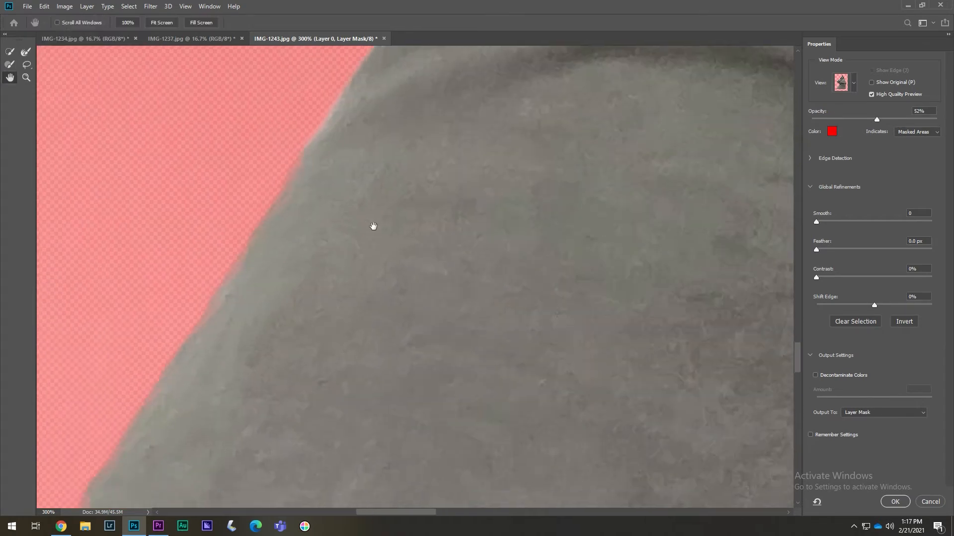
{"action": "key", "text": "r"}
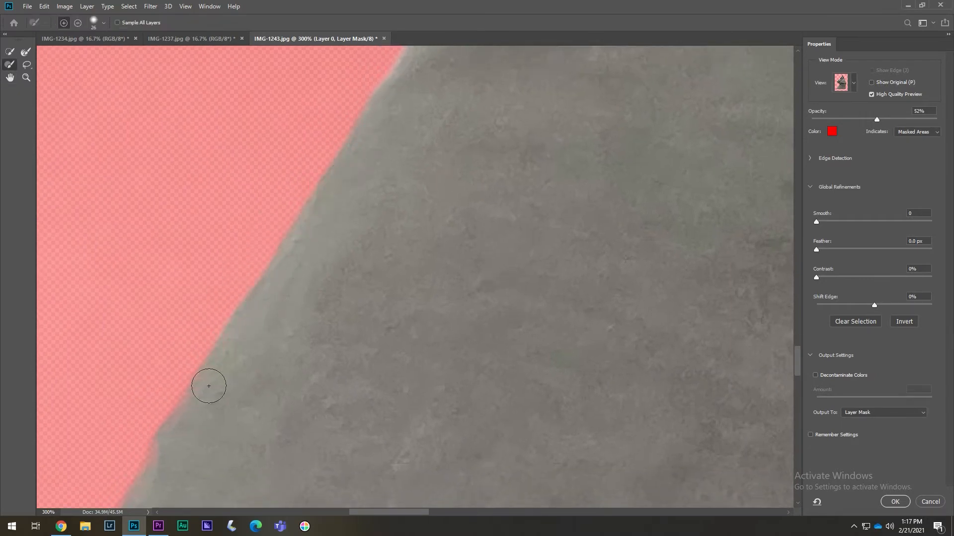
{"action": "key", "text": "h"}
{"action": "left_click_drag", "start_coordinate": [177, 447], "coordinate": [386, 167]}
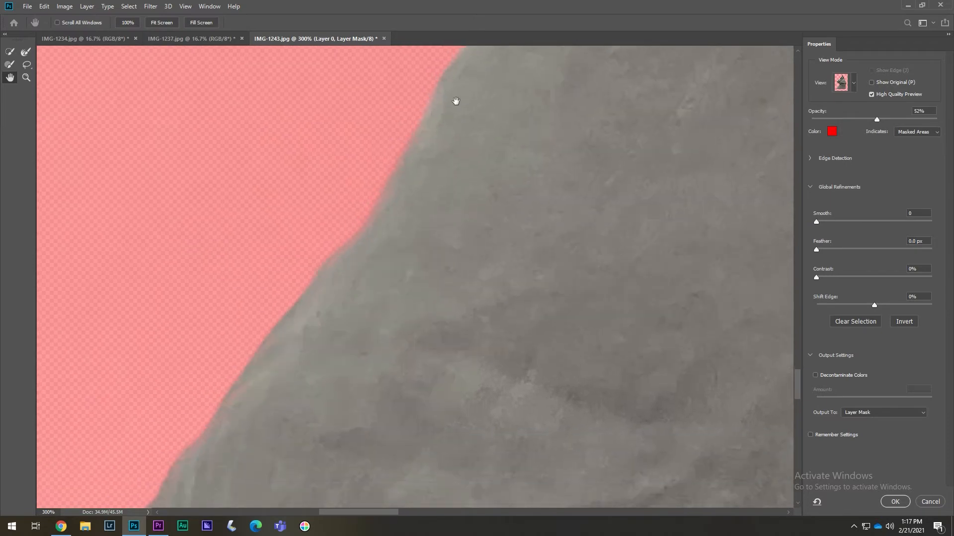
{"action": "key", "text": "r"}
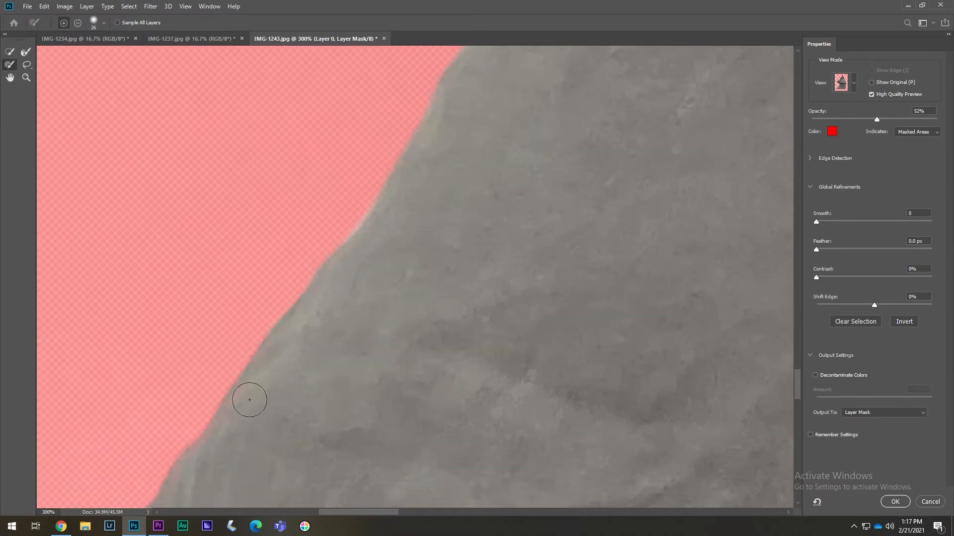
Refine the mask along the lowest part of the diagonal left edge, down to the pillow's bottom-left corner
{"action": "key", "text": "alt"}
{"action": "key", "text": "space"}
{"action": "left_click_drag", "start_coordinate": [325, 224], "coordinate": [405, 117]}
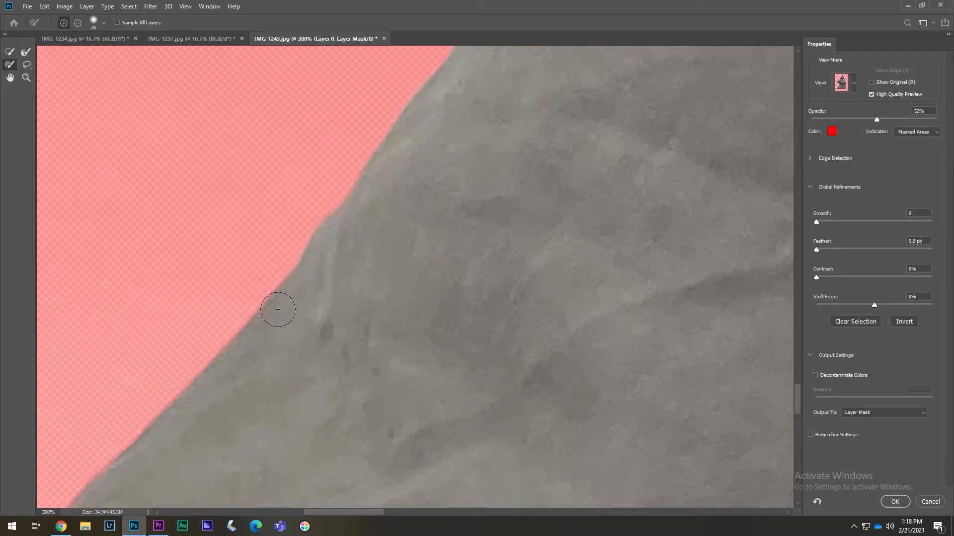
{"action": "key", "text": "space"}
{"action": "left_click_drag", "start_coordinate": [225, 358], "coordinate": [394, 122]}
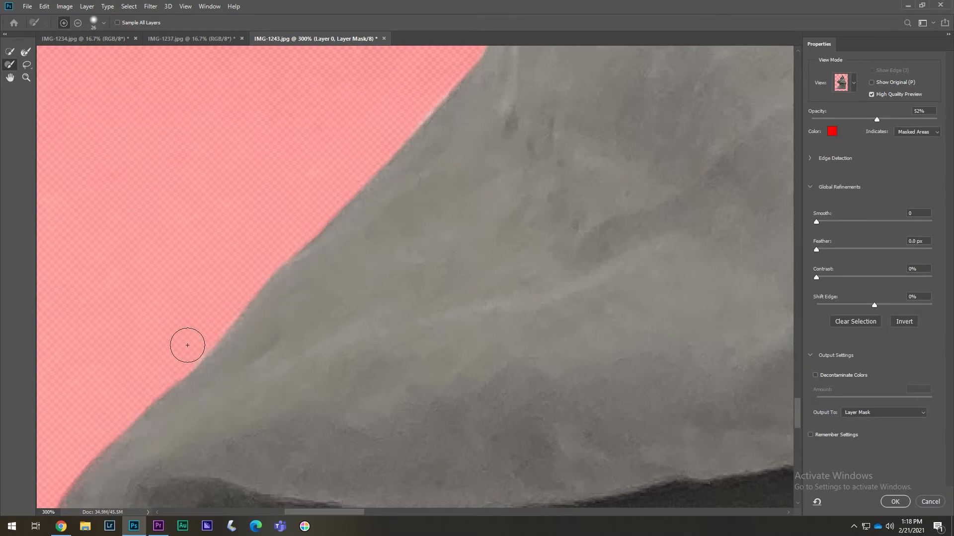
{"action": "key", "text": "space"}
{"action": "left_click_drag", "start_coordinate": [175, 373], "coordinate": [288, 278]}
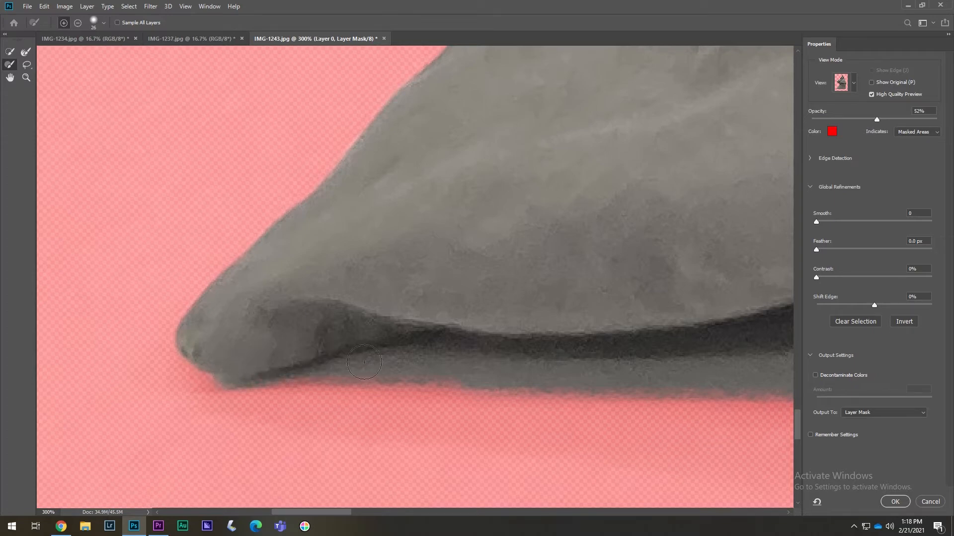
Follow the pillow's bottom edge to its lower-right corner and brush the corner's missing fabric into the mask
{"action": "key", "text": "space"}
{"action": "scroll", "coordinate": [368, 316], "scroll_direction": "right", "scroll_amount": 10}
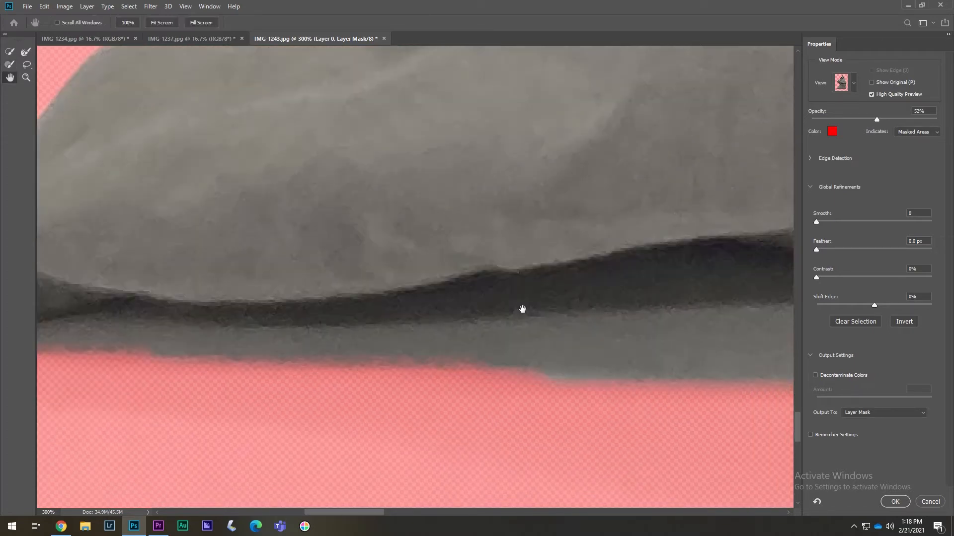
{"action": "left_click_drag", "start_coordinate": [684, 300], "coordinate": [370, 260]}
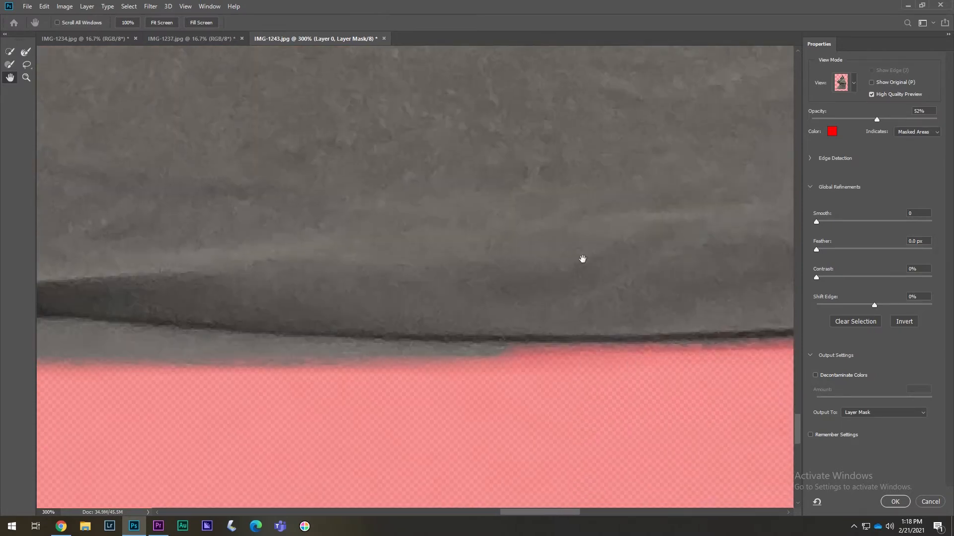
{"action": "left_click_drag", "start_coordinate": [655, 255], "coordinate": [379, 263]}
{"action": "left_click_drag", "start_coordinate": [700, 237], "coordinate": [463, 336]}
{"action": "key", "text": "r"}
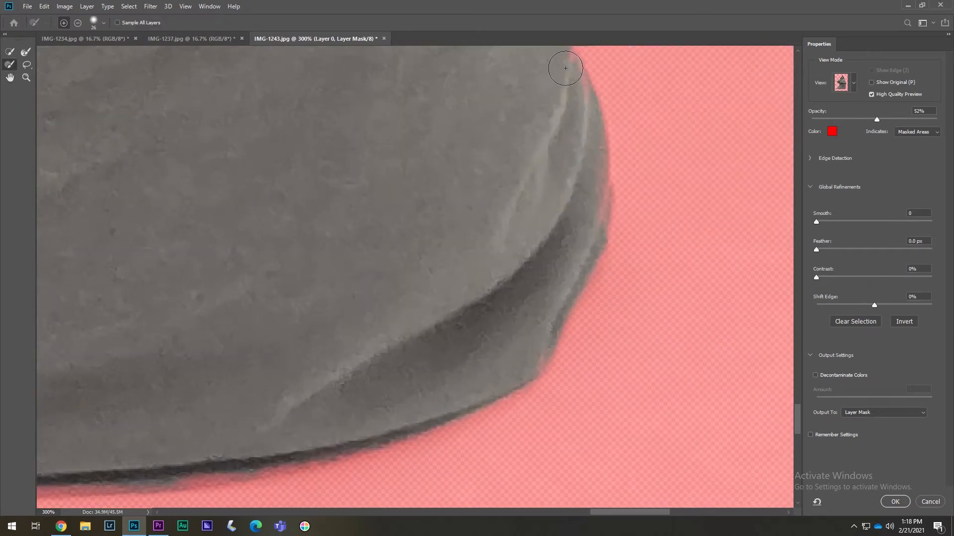
{"action": "mouse_move", "coordinate": [565, 68]}
{"action": "left_mouse_down"}
{"action": "mouse_move", "coordinate": [589, 117]}
{"action": "mouse_move", "coordinate": [591, 164]}
{"action": "left_mouse_up"}
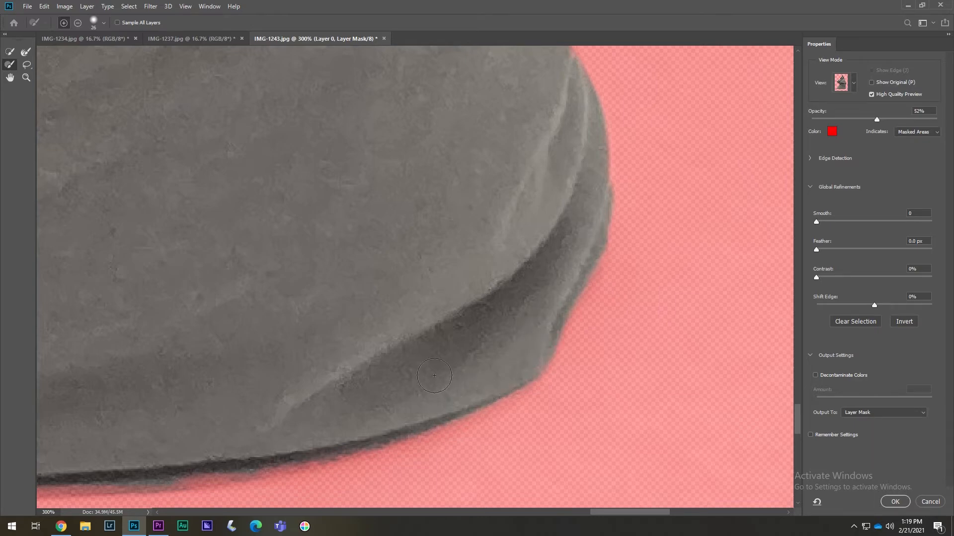
Brush the mask up the pillow's right edge, from the lower-right corner to the first diagonal folds
{"action": "key", "text": "h"}
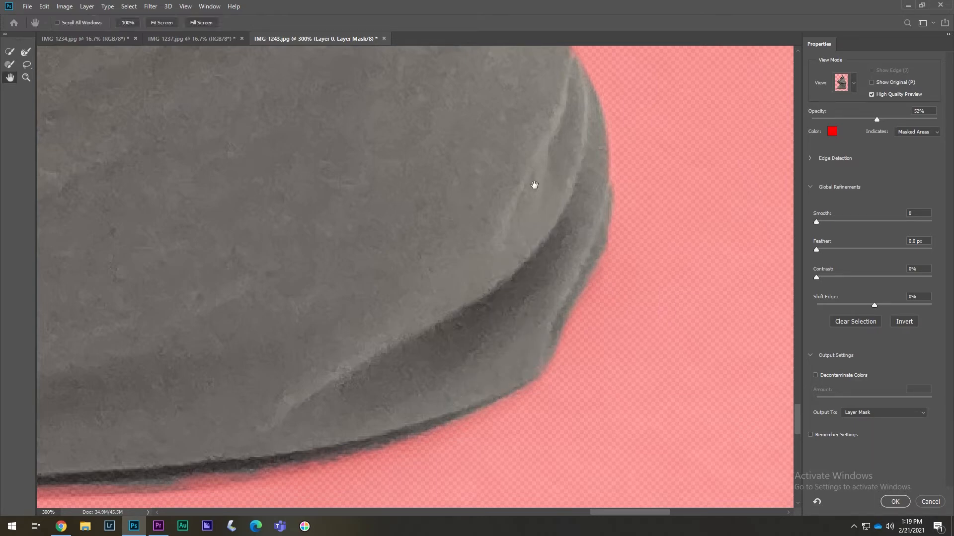
{"action": "mouse_move", "coordinate": [509, 276]}
{"action": "left_mouse_down"}
{"action": "mouse_move", "coordinate": [498, 192]}
{"action": "mouse_move", "coordinate": [460, 207]}
{"action": "mouse_move", "coordinate": [455, 149]}
{"action": "mouse_move", "coordinate": [477, 170]}
{"action": "mouse_move", "coordinate": [477, 273]}
{"action": "mouse_move", "coordinate": [508, 337]}
{"action": "left_mouse_up"}
{"action": "key", "text": "r"}
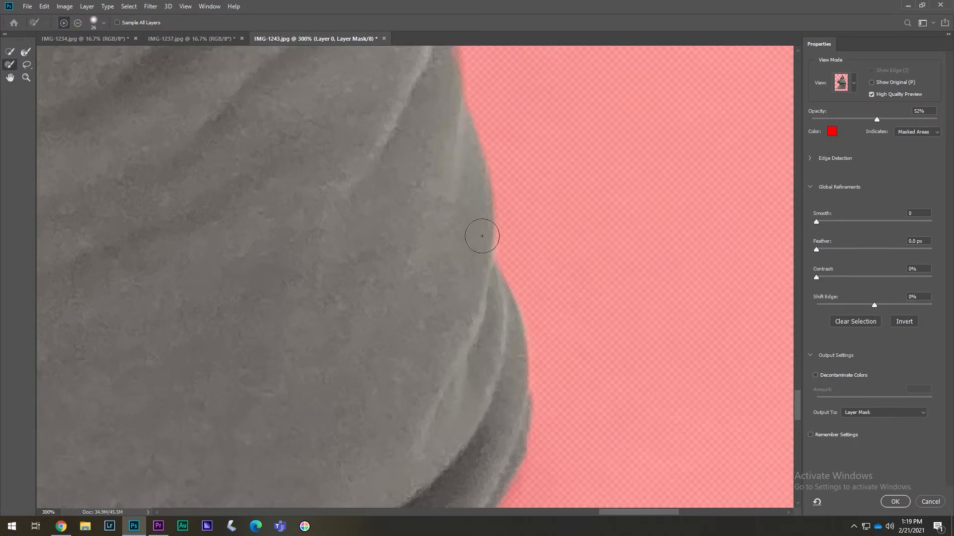
{"action": "key", "text": "space"}
{"action": "mouse_move", "coordinate": [499, 128]}
{"action": "left_mouse_down"}
{"action": "mouse_move", "coordinate": [432, 460]}
{"action": "mouse_move", "coordinate": [402, 464]}
{"action": "left_mouse_up"}
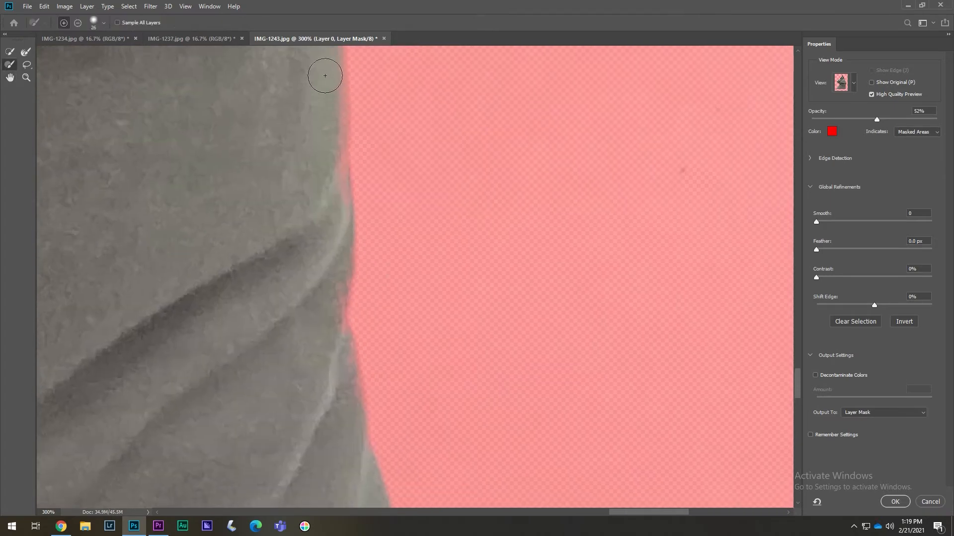
{"action": "mouse_move", "coordinate": [325, 76]}
{"action": "left_mouse_down"}
{"action": "mouse_move", "coordinate": [330, 313]}
{"action": "mouse_move", "coordinate": [350, 445]}
{"action": "left_mouse_up"}
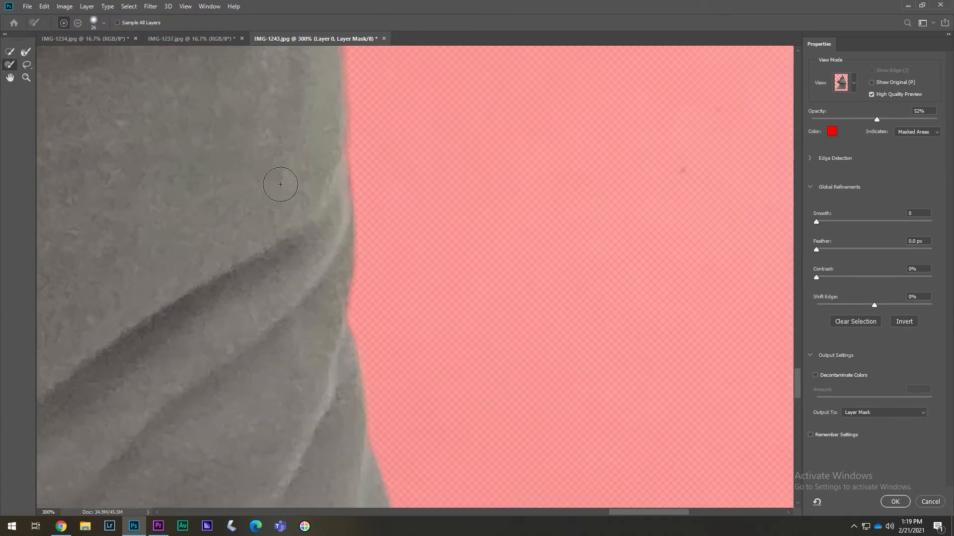
Add the frayed fabric along the right edge's stacked folds to the mask, working upward past the overlapping crease
{"action": "key", "text": "space"}
{"action": "left_click_drag", "start_coordinate": [339, 98], "coordinate": [342, 428]}
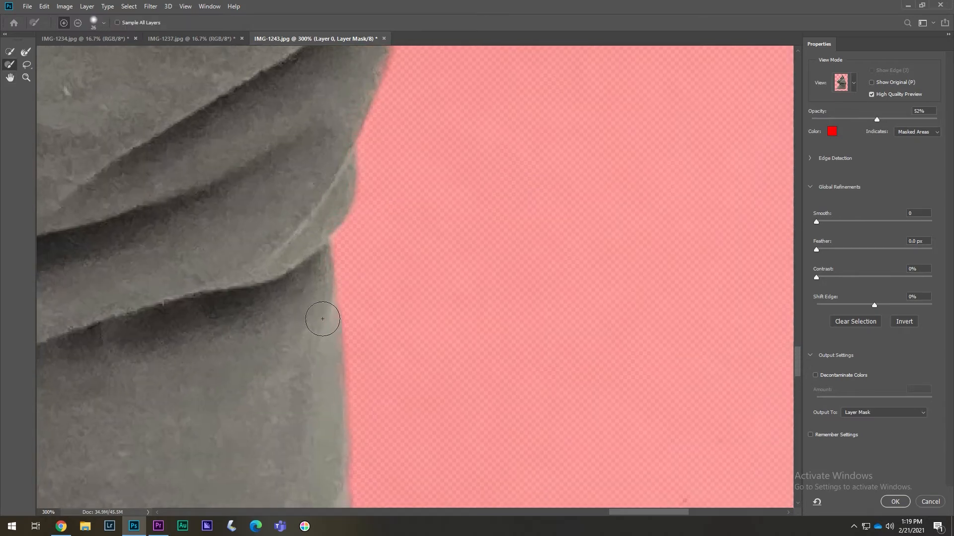
{"action": "key", "text": "space"}
{"action": "mouse_move", "coordinate": [299, 276]}
{"action": "left_mouse_down"}
{"action": "mouse_move", "coordinate": [256, 487]}
{"action": "mouse_move", "coordinate": [258, 480]}
{"action": "left_mouse_up"}
{"action": "right_click", "coordinate": [259, 480]}
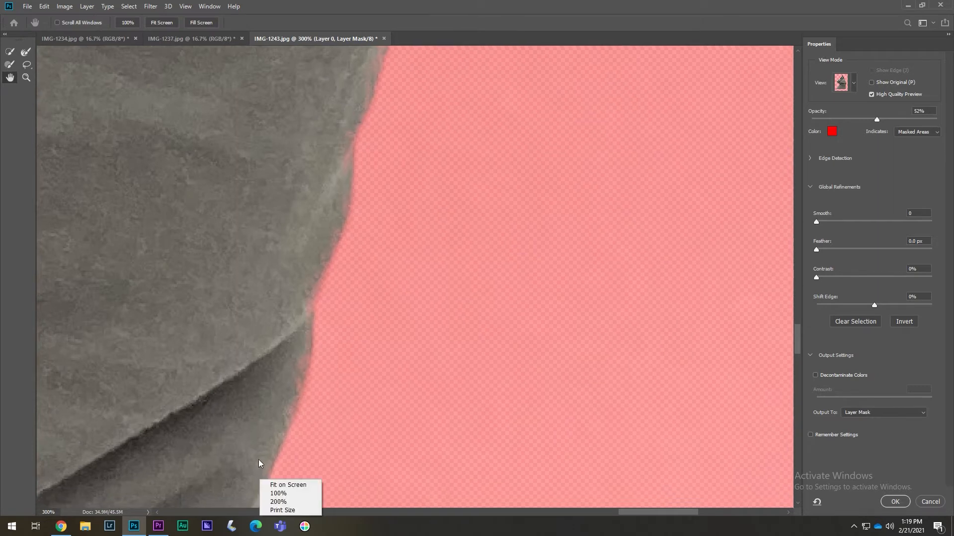
{"action": "left_click", "coordinate": [260, 458]}
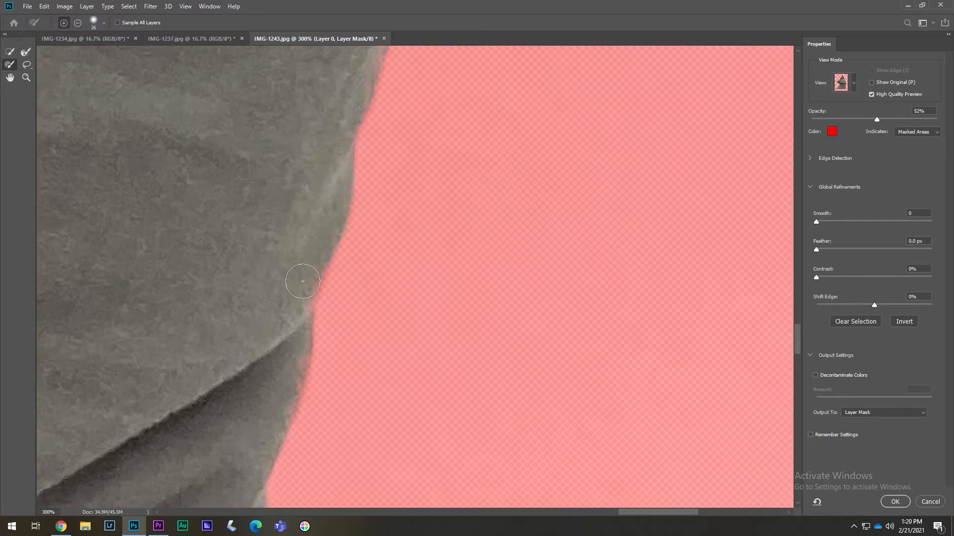
{"action": "key", "text": "space"}
{"action": "left_click_drag", "start_coordinate": [268, 277], "coordinate": [233, 377]}
{"action": "left_click_drag", "start_coordinate": [314, 174], "coordinate": [312, 209]}
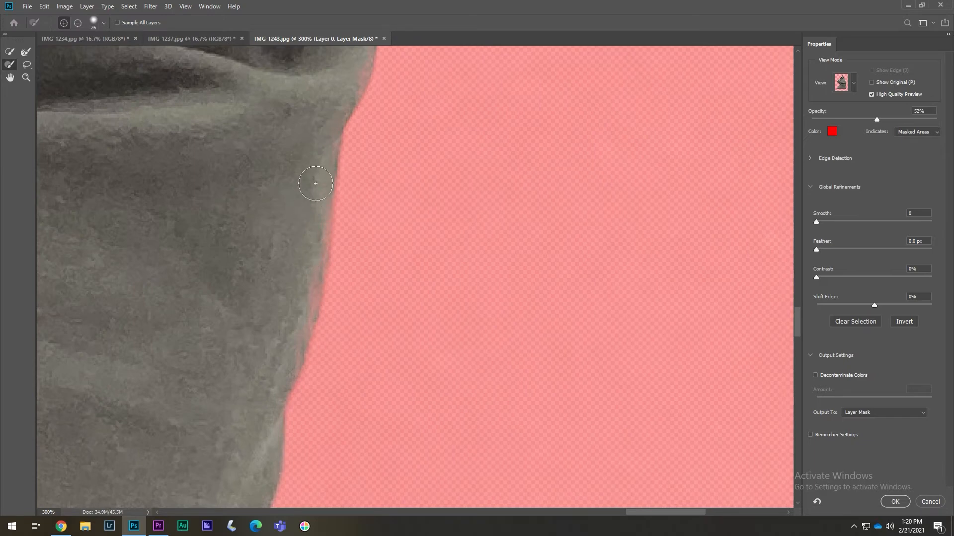
Refine the right edge of the mask from below the light horizontal fold up to the bulge above it
{"action": "key", "text": "space"}
{"action": "left_click_drag", "start_coordinate": [326, 91], "coordinate": [302, 391]}
{"action": "mouse_move", "coordinate": [294, 180]}
{"action": "left_mouse_down"}
{"action": "mouse_move", "coordinate": [337, 254]}
{"action": "mouse_move", "coordinate": [329, 296]}
{"action": "mouse_move", "coordinate": [339, 273]}
{"action": "mouse_move", "coordinate": [323, 375]}
{"action": "mouse_move", "coordinate": [284, 435]}
{"action": "mouse_move", "coordinate": [280, 217]}
{"action": "mouse_move", "coordinate": [268, 209]}
{"action": "mouse_move", "coordinate": [347, 358]}
{"action": "left_mouse_up"}
{"action": "key", "text": "space"}
{"action": "left_click_drag", "start_coordinate": [312, 56], "coordinate": [372, 342]}
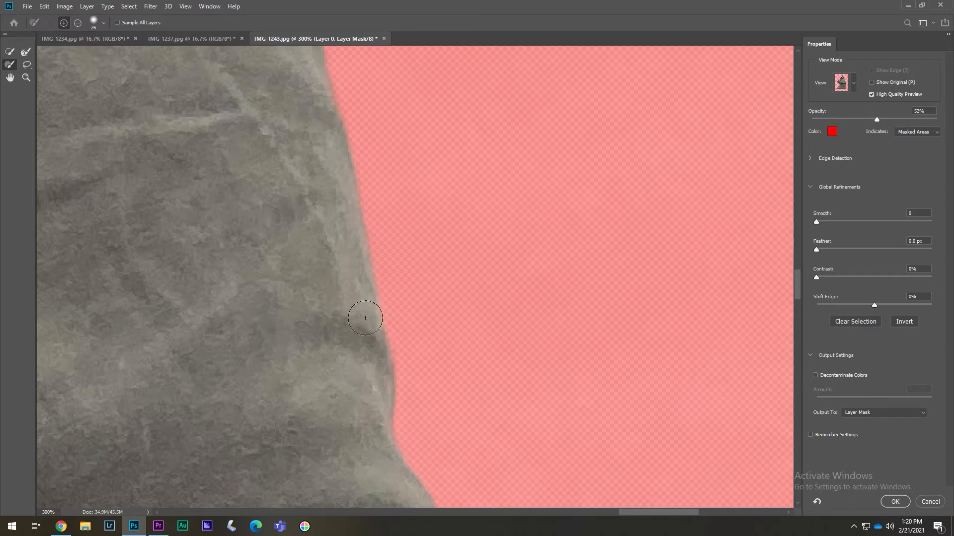
Brush the blurred fabric edge above the bulge into the mask along the pillow's upper-right curve
{"action": "key", "text": "space"}
{"action": "left_click_drag", "start_coordinate": [291, 169], "coordinate": [357, 435]}
{"action": "left_click_drag", "start_coordinate": [308, 187], "coordinate": [288, 305]}
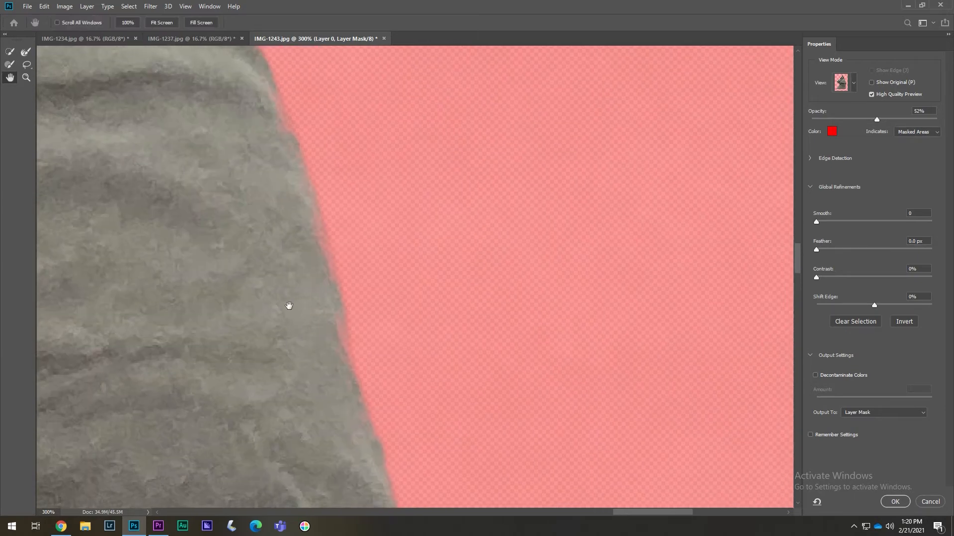
{"action": "left_click_drag", "start_coordinate": [301, 197], "coordinate": [344, 411]}
Continue the mask edge up the slanting upper-right side, adding fabric toward the dark horizontal crease
{"action": "key", "text": "space"}
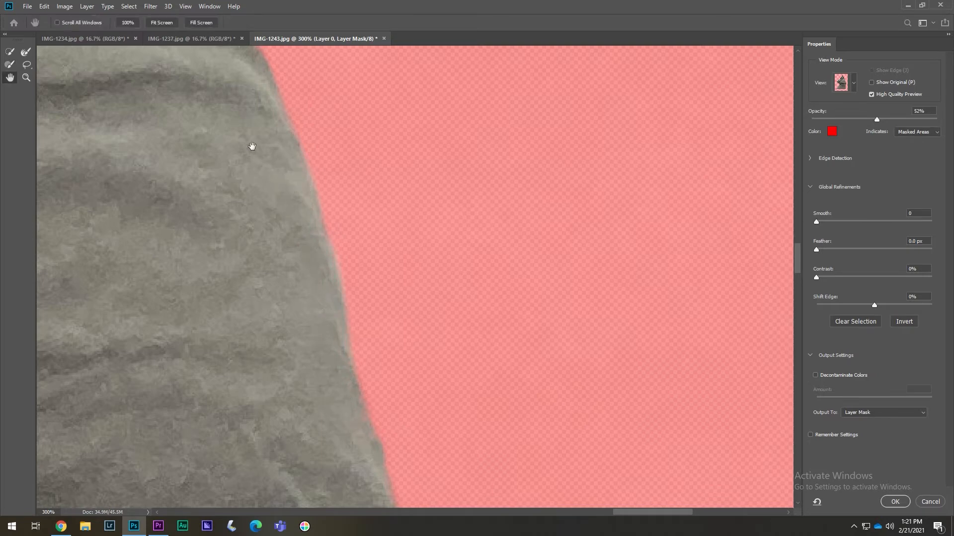
{"action": "mouse_move", "coordinate": [252, 145]}
{"action": "left_mouse_down"}
{"action": "mouse_move", "coordinate": [283, 335]}
{"action": "mouse_move", "coordinate": [267, 294]}
{"action": "left_mouse_up"}
{"action": "mouse_move", "coordinate": [192, 61]}
{"action": "left_mouse_down"}
{"action": "mouse_move", "coordinate": [318, 332]}
{"action": "mouse_move", "coordinate": [353, 432]}
{"action": "left_mouse_up"}
{"action": "key", "text": "space"}
{"action": "left_click_drag", "start_coordinate": [207, 90], "coordinate": [356, 491]}
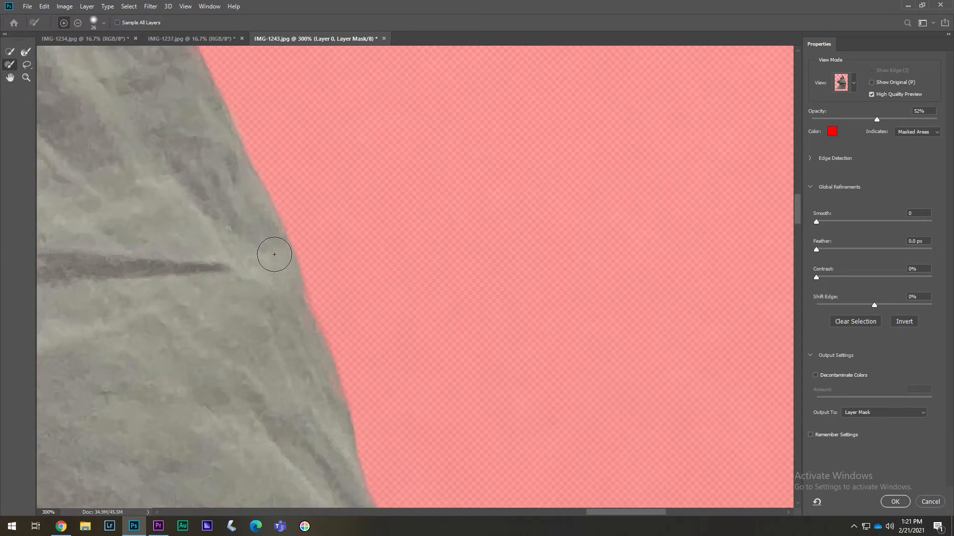
Brush the tip of the dark fold and the slanting fabric edge below it into the mask
{"action": "key", "text": "space"}
{"action": "left_click_drag", "start_coordinate": [232, 177], "coordinate": [358, 434]}
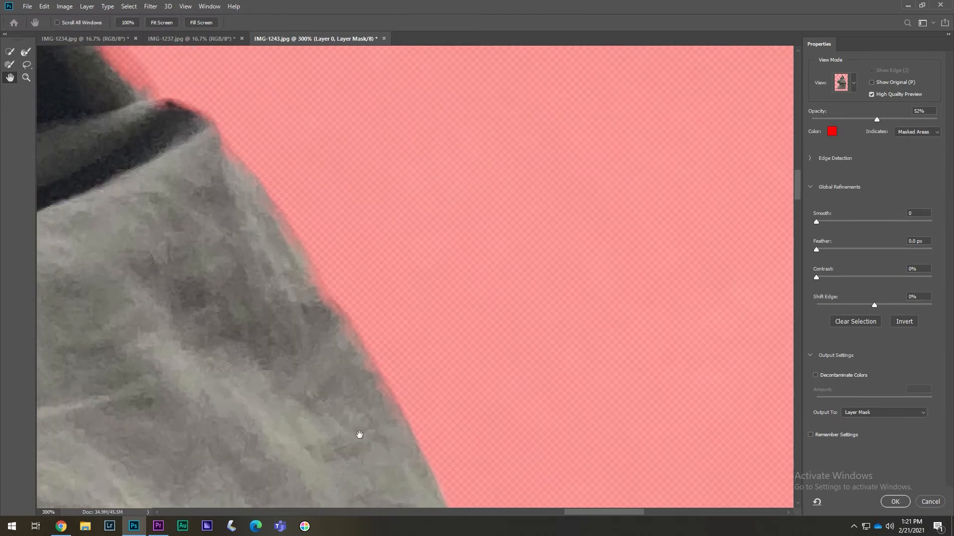
{"action": "mouse_move", "coordinate": [201, 129]}
{"action": "left_mouse_down"}
{"action": "mouse_move", "coordinate": [226, 162]}
{"action": "mouse_move", "coordinate": [168, 114]}
{"action": "mouse_move", "coordinate": [200, 124]}
{"action": "mouse_move", "coordinate": [172, 113]}
{"action": "left_mouse_up"}
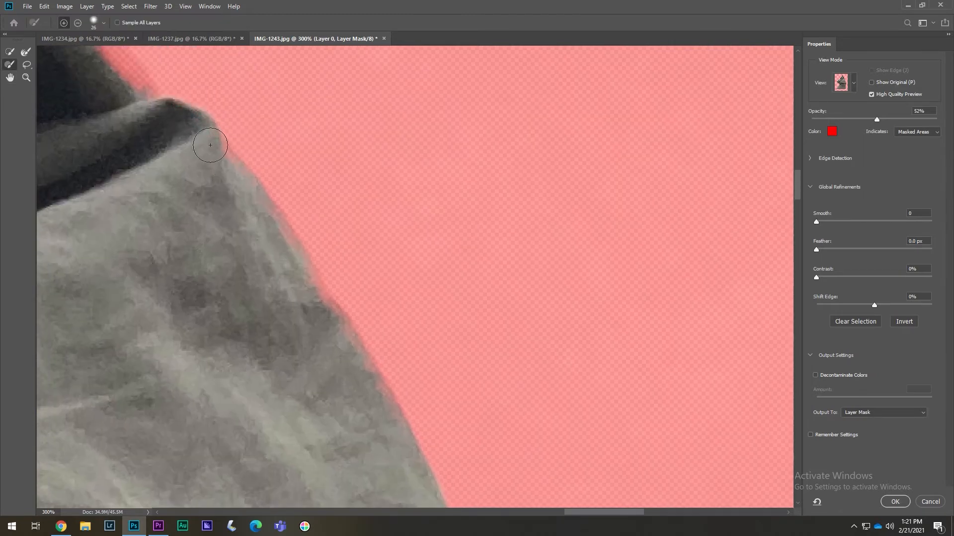
{"action": "left_click_drag", "start_coordinate": [210, 145], "coordinate": [311, 293]}
{"action": "left_click_drag", "start_coordinate": [346, 344], "coordinate": [402, 459]}
Add the shadowed fabric in the notch directly above the dark fold to the mask
{"action": "key", "text": "space"}
{"action": "mouse_move", "coordinate": [92, 107]}
{"action": "left_mouse_down"}
{"action": "mouse_move", "coordinate": [493, 387]}
{"action": "mouse_move", "coordinate": [458, 418]}
{"action": "left_mouse_up"}
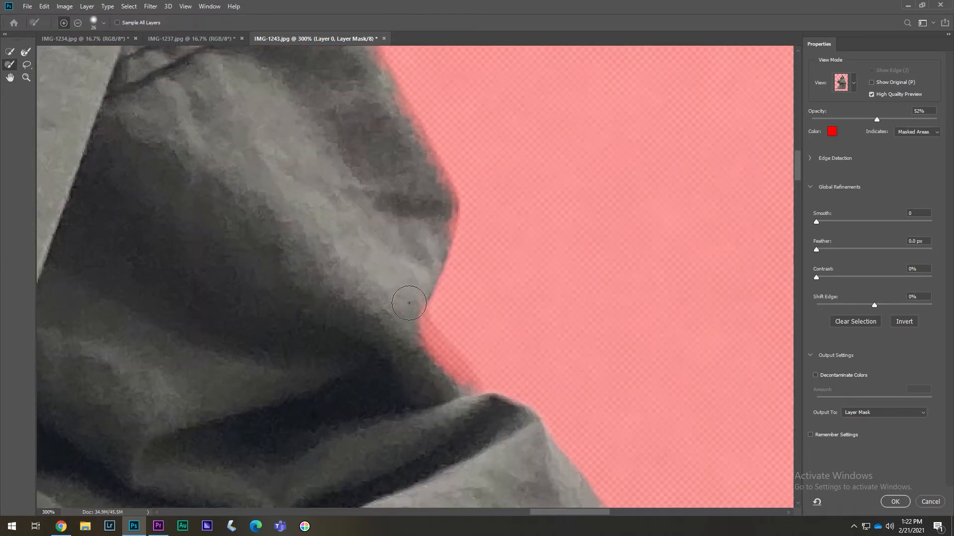
{"action": "left_click_drag", "start_coordinate": [407, 304], "coordinate": [488, 409]}
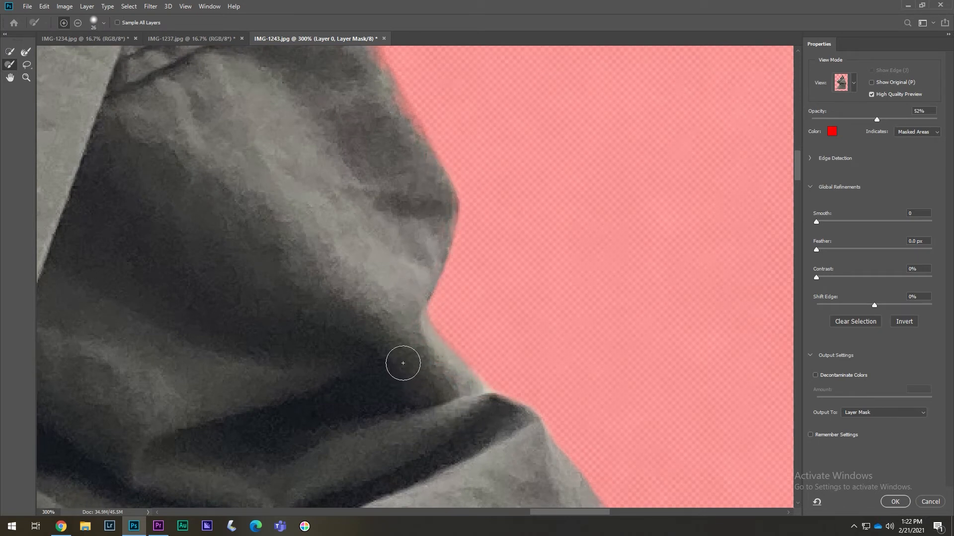
Refine the mask edge from the bulge above the notch up toward the double-stitched seam and check the pillow's top
{"action": "scroll", "coordinate": [403, 363], "scroll_direction": "up", "scroll_amount": 5}
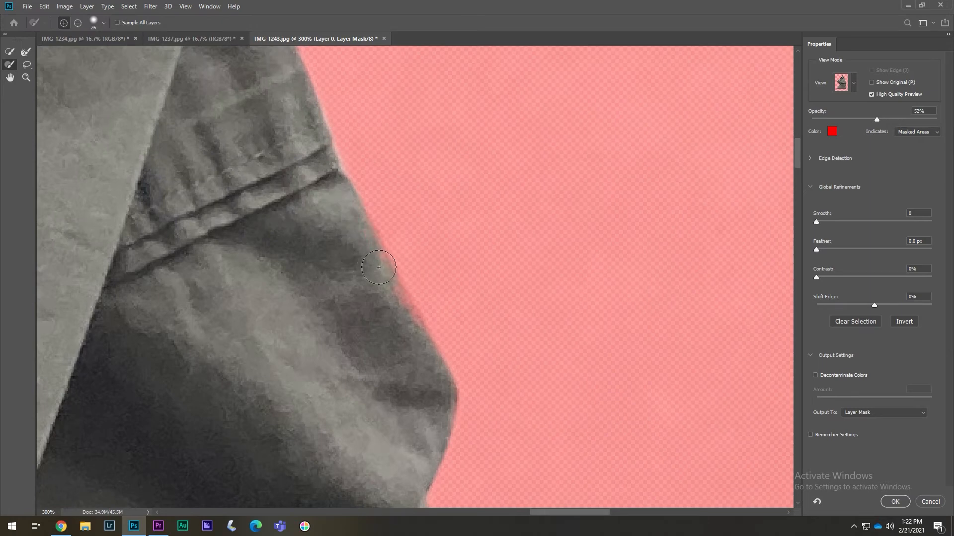
{"action": "key", "text": "space"}
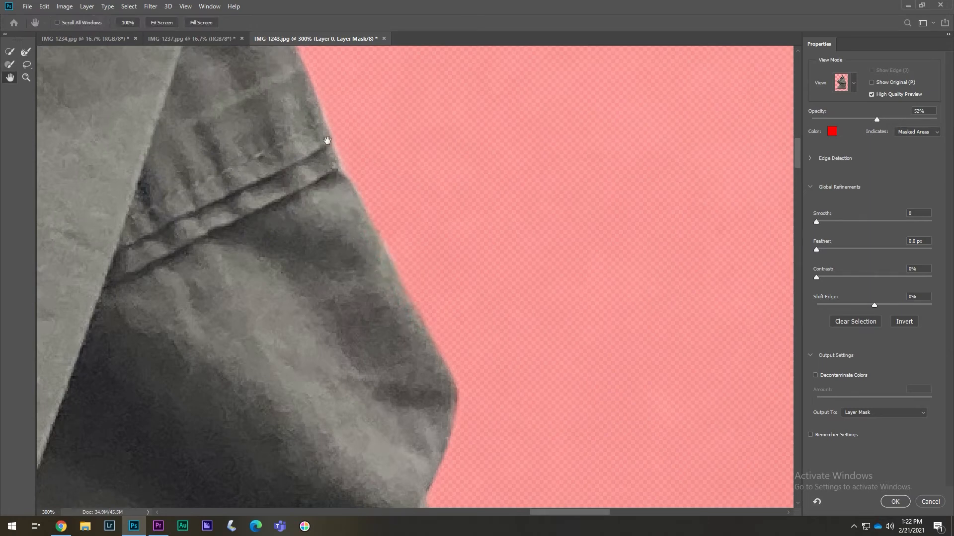
{"action": "left_click_drag", "start_coordinate": [326, 143], "coordinate": [385, 433]}
{"action": "left_click_drag", "start_coordinate": [204, 195], "coordinate": [237, 311]}
{"action": "left_click_drag", "start_coordinate": [223, 177], "coordinate": [349, 106]}
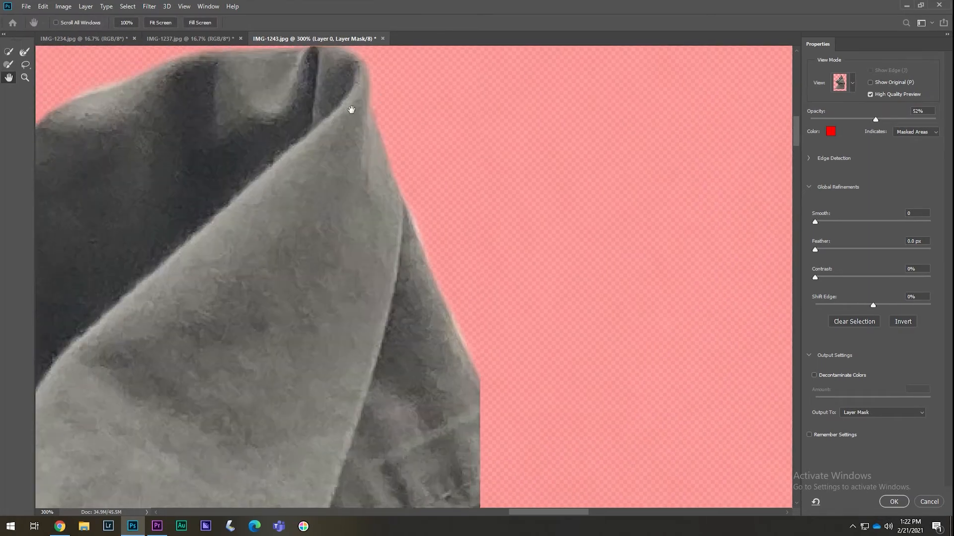
Try out the Feather and Shift Edge refinements on the whole pillow and return both to zero
{"action": "left_click", "coordinate": [160, 22]}
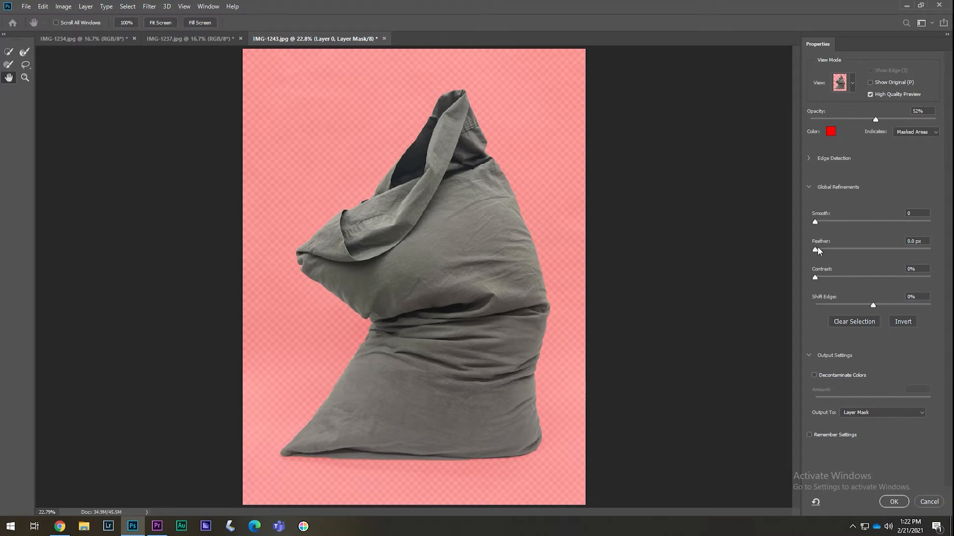
{"action": "left_click_drag", "start_coordinate": [918, 252], "coordinate": [813, 258]}
{"action": "left_click_drag", "start_coordinate": [844, 305], "coordinate": [870, 311]}
Examine the refined mask edge around the dark crease on the pillow's upper right side at close range
{"action": "key", "text": "z"}
{"action": "left_click", "coordinate": [491, 137], "text": "alt"}
{"action": "left_click", "coordinate": [490, 137], "text": "alt"}
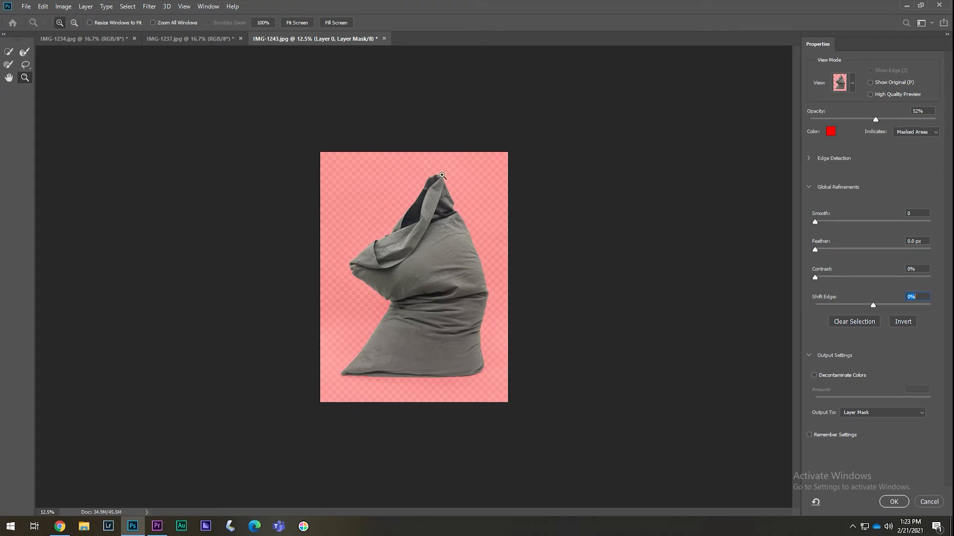
{"action": "left_click", "coordinate": [455, 197]}
{"action": "left_click", "coordinate": [546, 120]}
{"action": "left_click", "coordinate": [546, 119]}
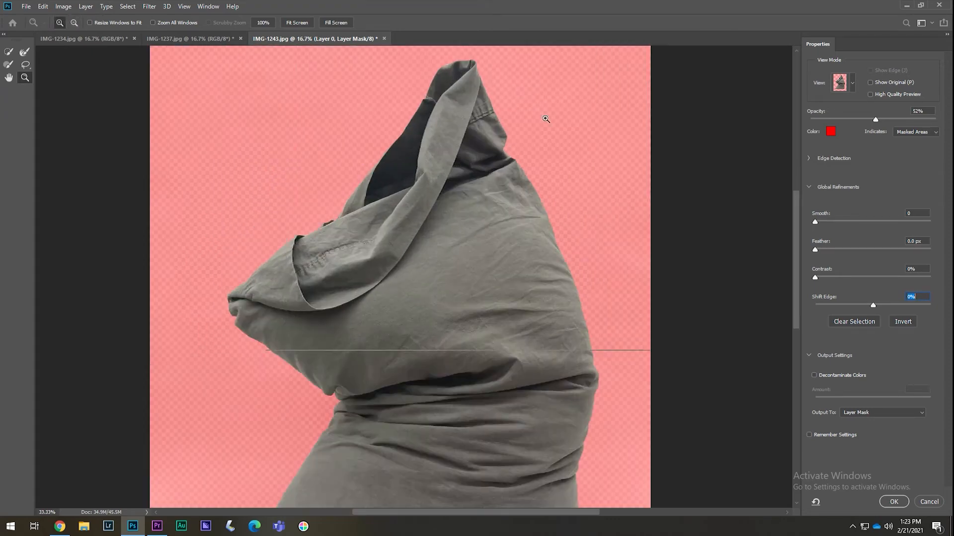
{"action": "left_click", "coordinate": [535, 130]}
{"action": "left_click", "coordinate": [544, 145]}
{"action": "left_click", "coordinate": [551, 148]}
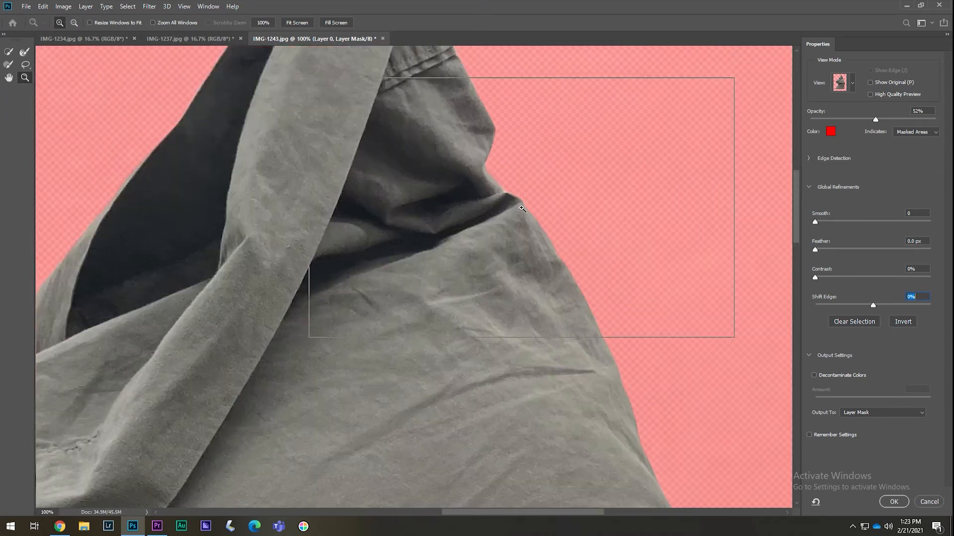
{"action": "left_click", "coordinate": [516, 204]}
{"action": "left_click", "coordinate": [534, 148]}
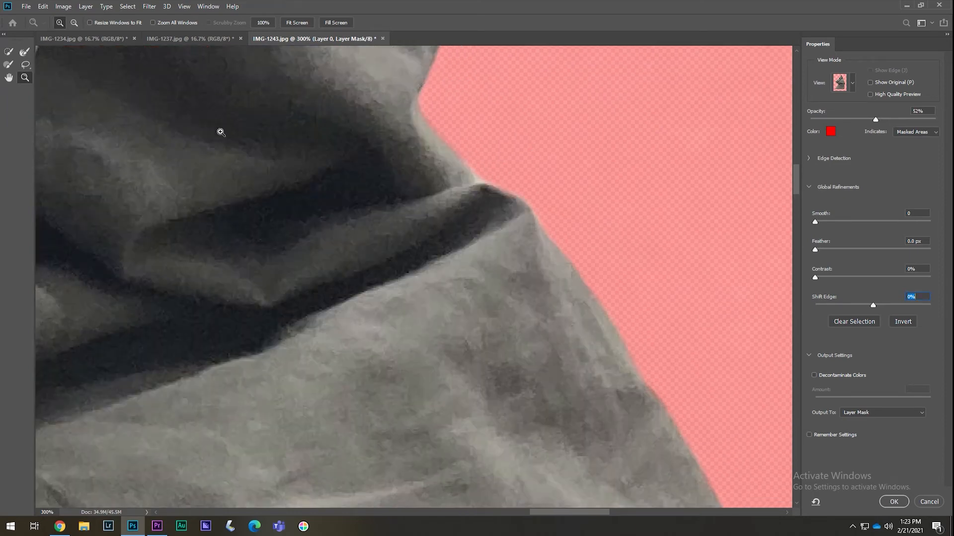
{"action": "left_click", "coordinate": [634, 153], "text": "alt"}
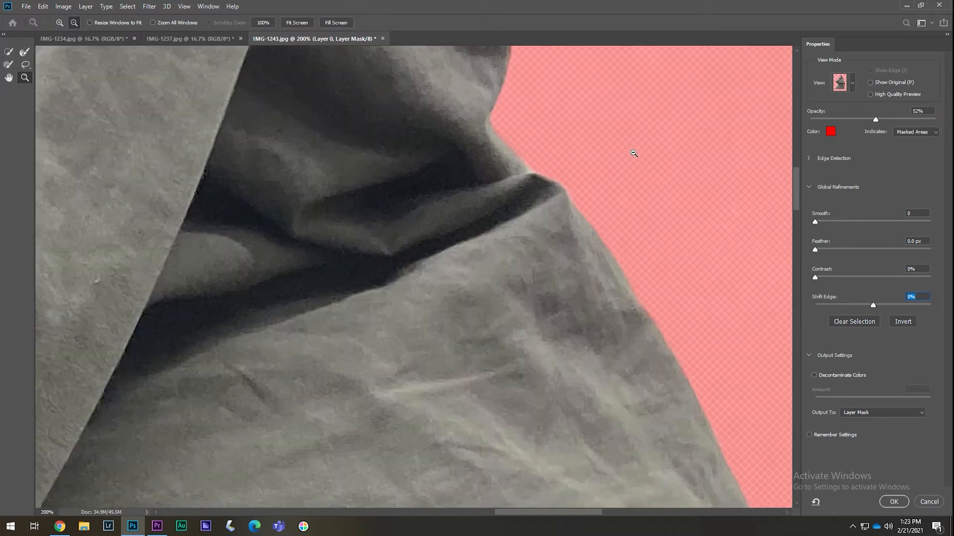
{"action": "left_click", "coordinate": [634, 153], "text": "alt"}
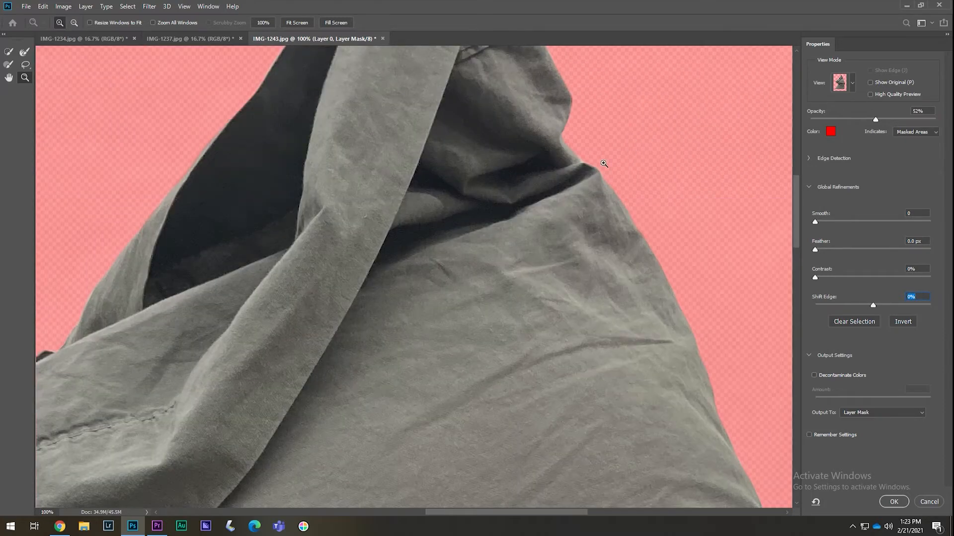
Try shifting the mask edge inward to -86% and return Shift Edge to 0%
{"action": "key", "text": "h"}
{"action": "left_click_drag", "start_coordinate": [603, 163], "coordinate": [340, 189]}
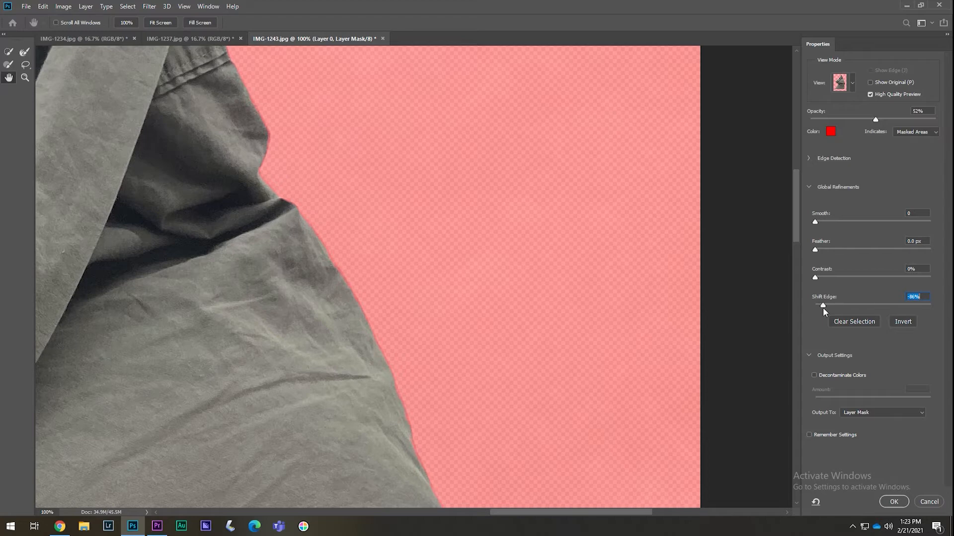
{"action": "left_click_drag", "start_coordinate": [837, 308], "coordinate": [906, 298]}
{"action": "key", "text": "Down"}
{"action": "key", "text": "Down"}
Set Shift Edge to -36% while checking the upper-right crease up close
{"action": "key", "text": "z"}
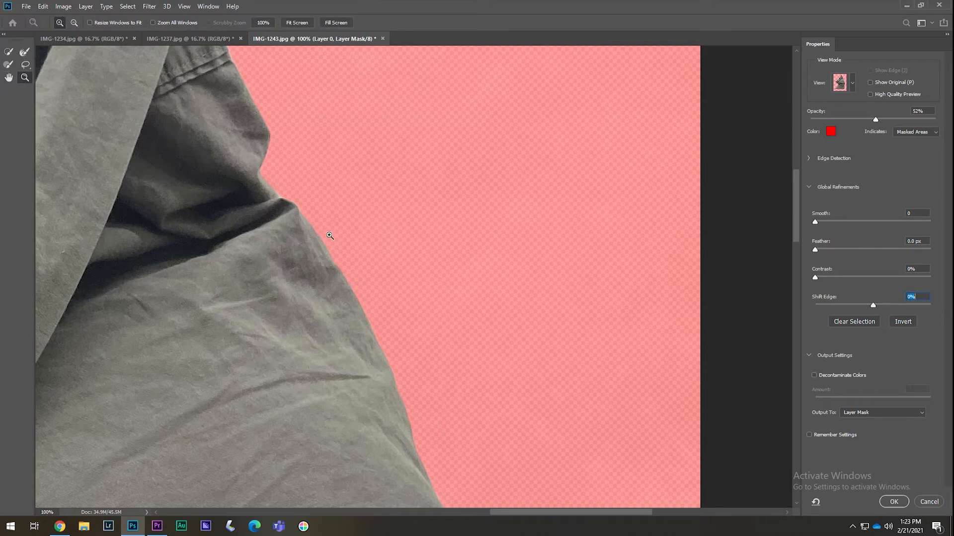
{"action": "left_click", "coordinate": [312, 229]}
{"action": "left_click", "coordinate": [281, 180]}
{"action": "left_click", "coordinate": [281, 181]}
{"action": "left_click", "coordinate": [226, 190]}
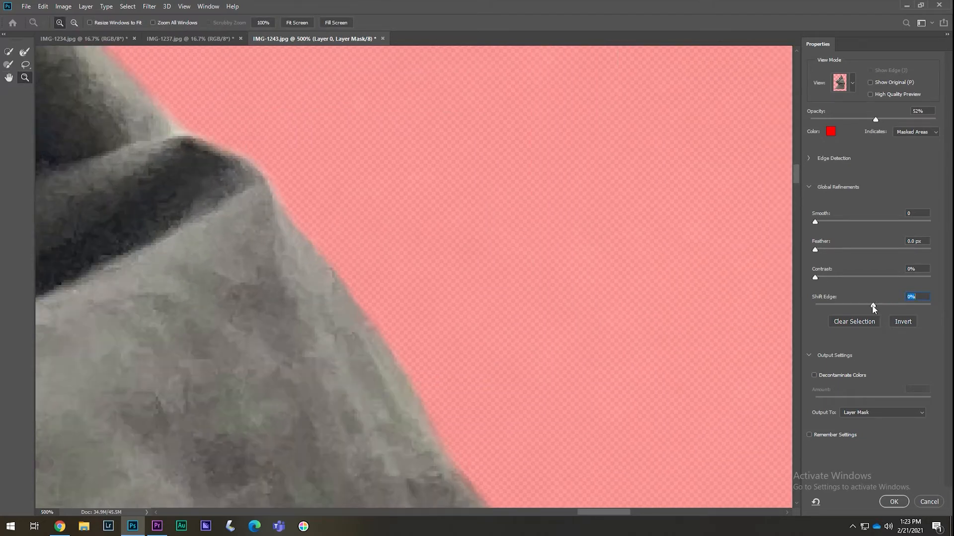
{"action": "mouse_move", "coordinate": [872, 305]}
{"action": "left_mouse_down"}
{"action": "mouse_move", "coordinate": [839, 313]}
{"action": "mouse_move", "coordinate": [872, 311]}
{"action": "left_mouse_up"}
{"action": "left_click_drag", "start_coordinate": [873, 311], "coordinate": [859, 313]}
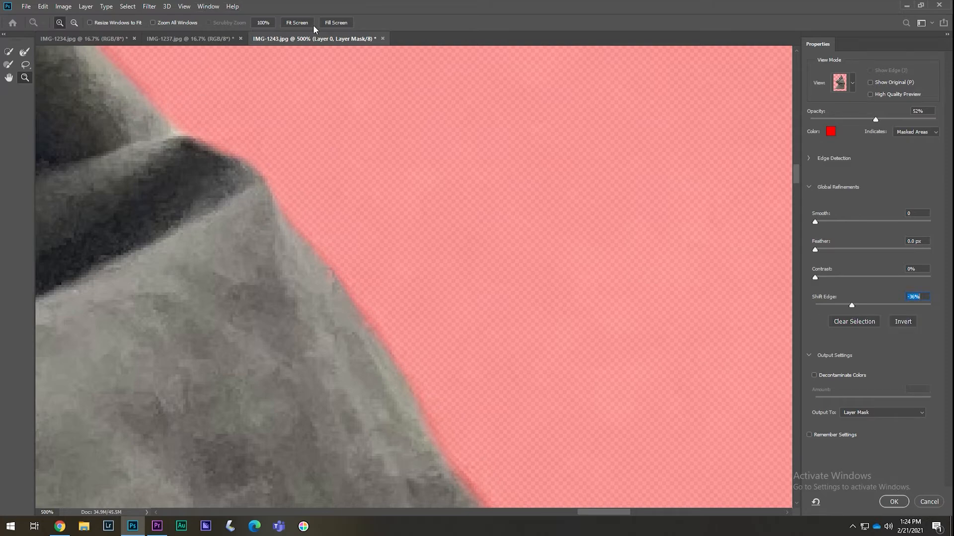
Prepare the Brush tool for the pillow's bottom edge with a size of 306 px and 0% hardness
{"action": "left_click", "coordinate": [297, 23]}
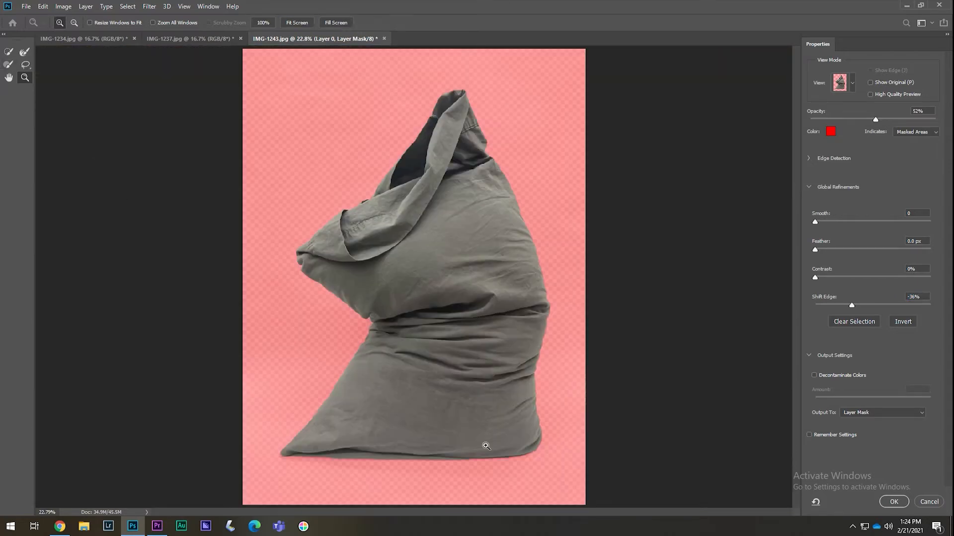
{"action": "left_click", "coordinate": [431, 471]}
{"action": "left_click", "coordinate": [419, 481]}
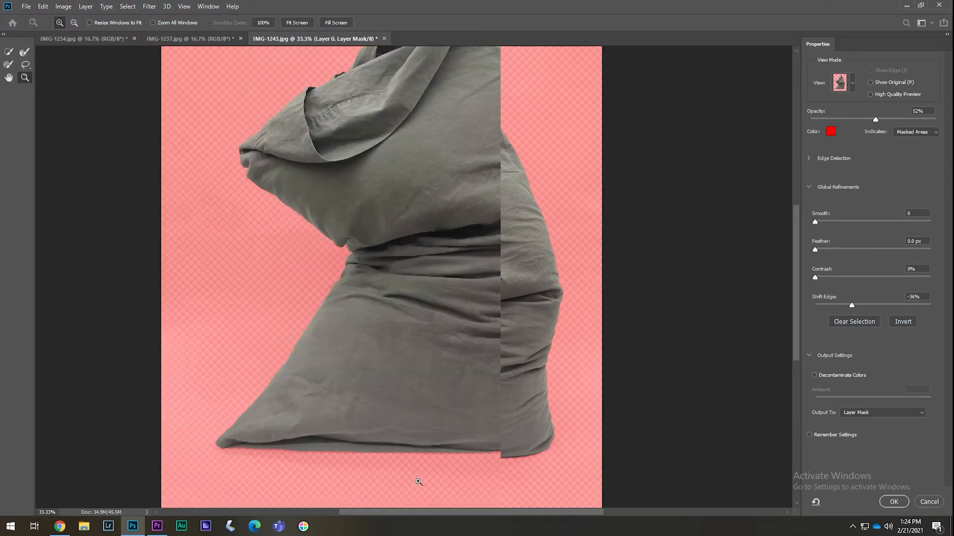
{"action": "left_click", "coordinate": [412, 481]}
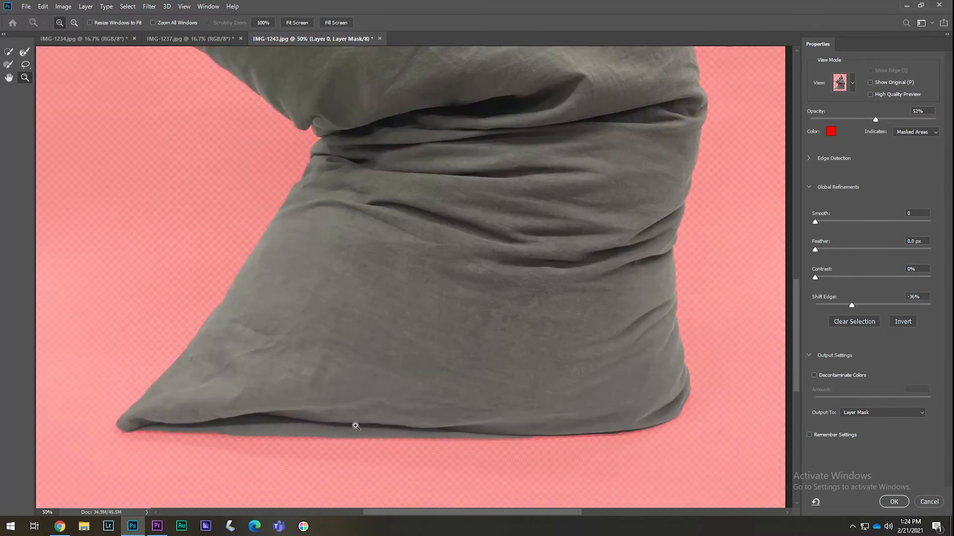
{"action": "key", "text": "h"}
{"action": "left_click_drag", "start_coordinate": [449, 396], "coordinate": [442, 281]}
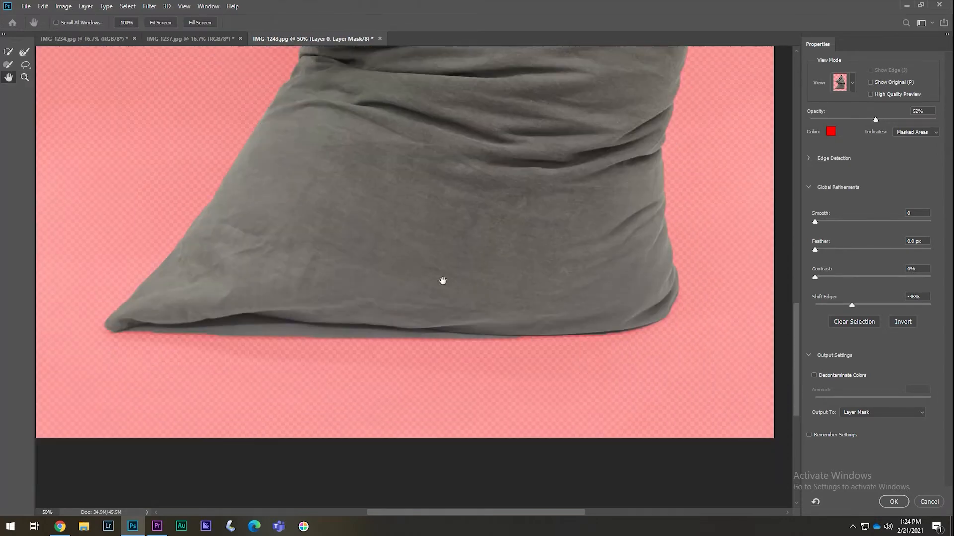
{"action": "left_click", "coordinate": [9, 64]}
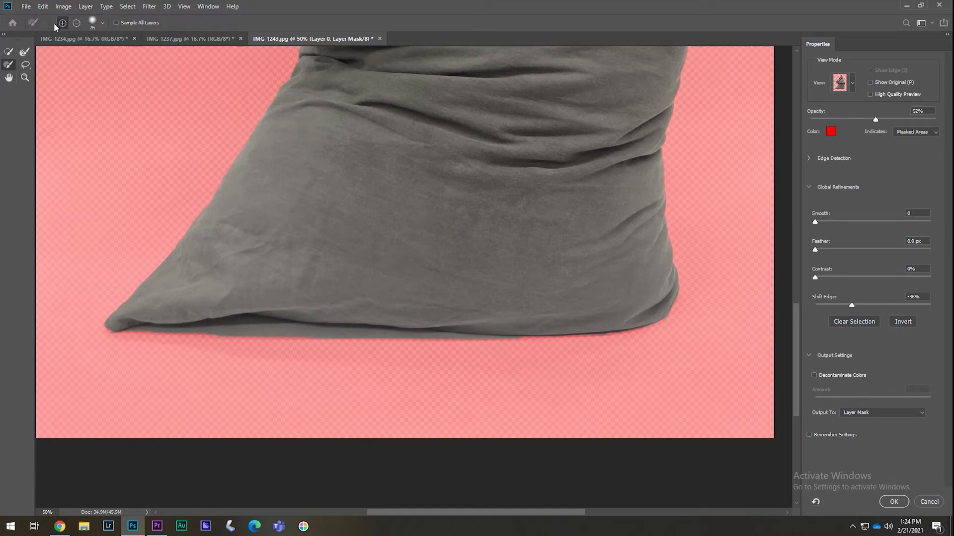
{"action": "left_click", "coordinate": [99, 25]}
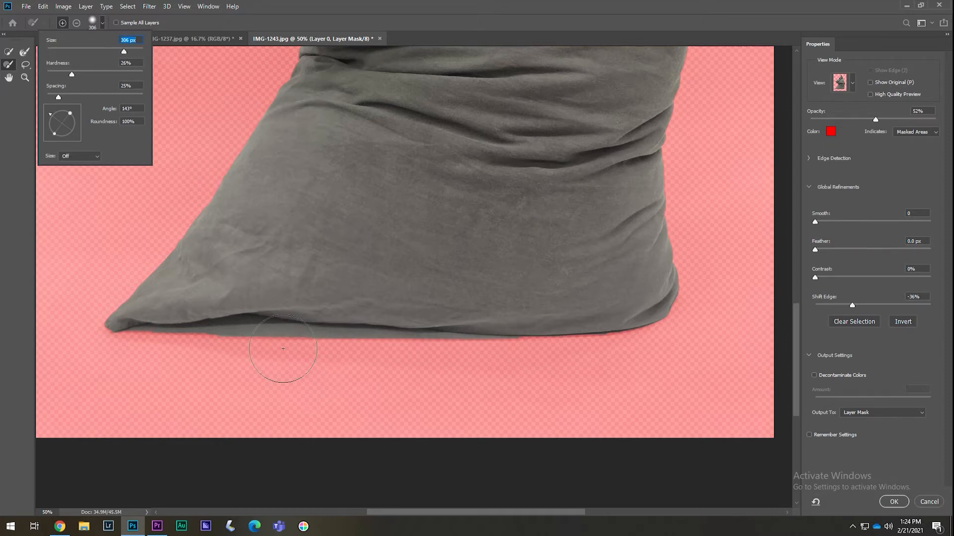
{"action": "left_click_drag", "start_coordinate": [72, 77], "coordinate": [25, 77]}
Lower the red overlay's opacity to 28%
{"action": "left_click_drag", "start_coordinate": [877, 125], "coordinate": [850, 126]}
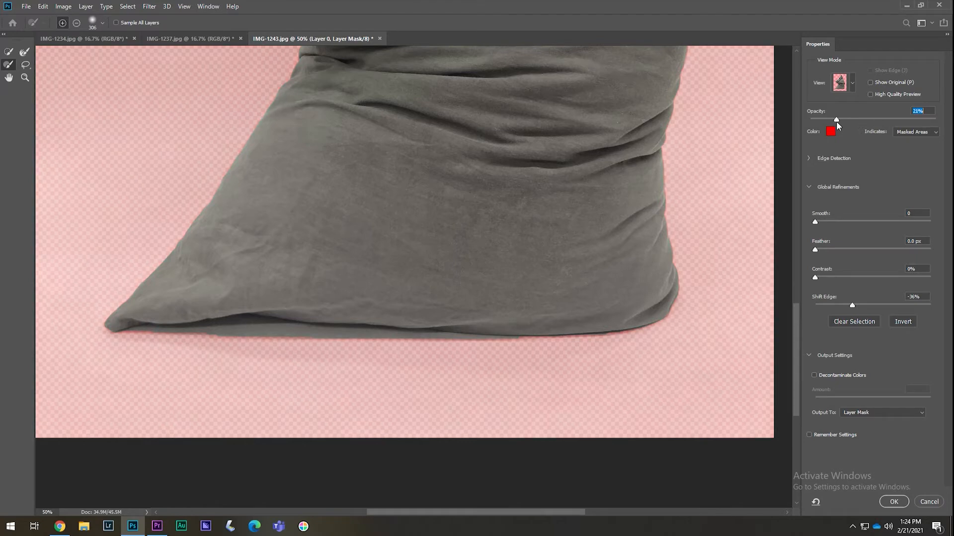
{"action": "left_click_drag", "start_coordinate": [836, 121], "coordinate": [791, 118]}
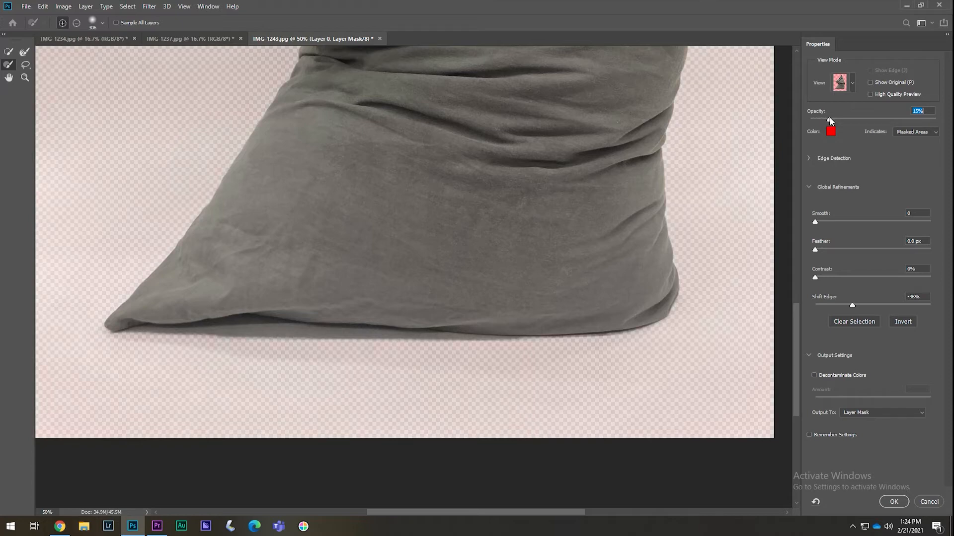
{"action": "left_click_drag", "start_coordinate": [830, 120], "coordinate": [845, 120]}
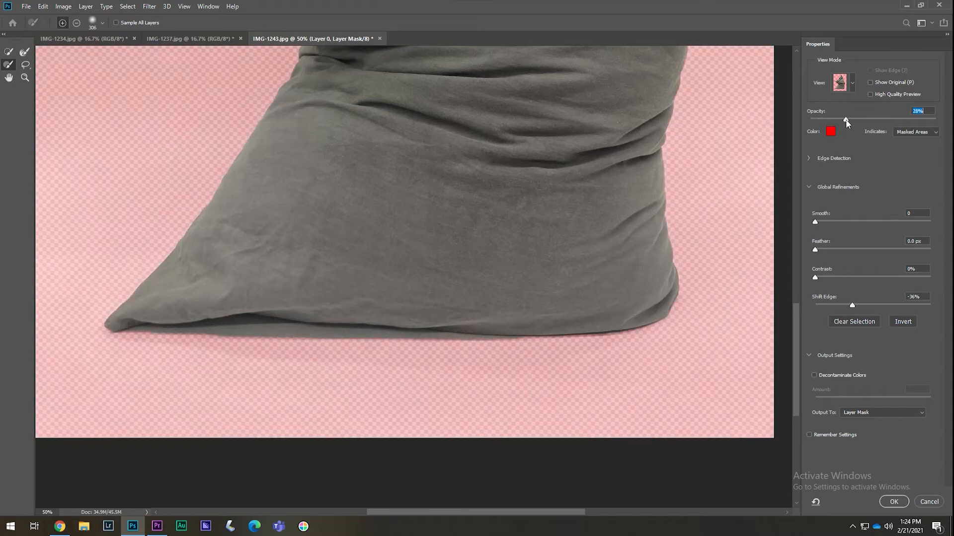
Switch to the Onion Skin view at 23% transparency and brush the floor shadow under the pillow into the mask
{"action": "left_click", "coordinate": [845, 81]}
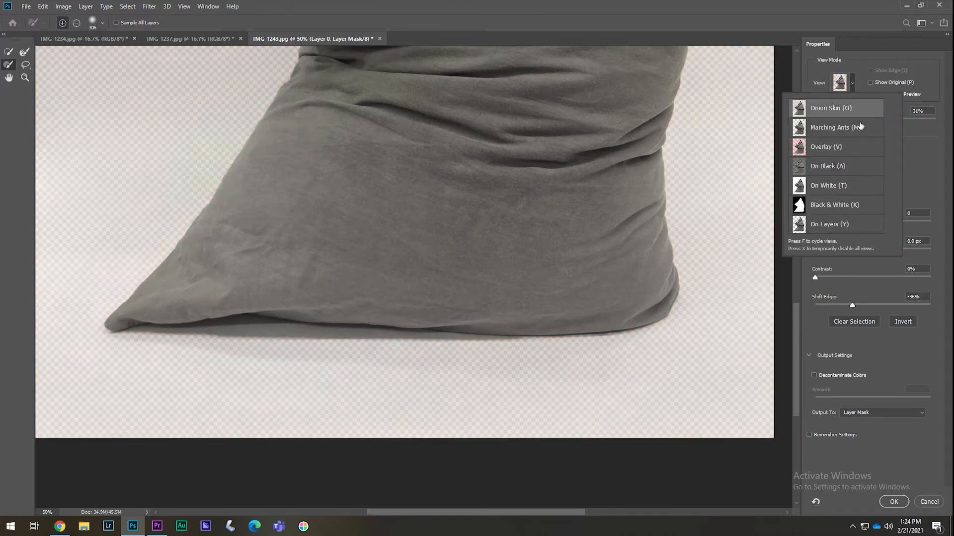
{"action": "left_click", "coordinate": [911, 143]}
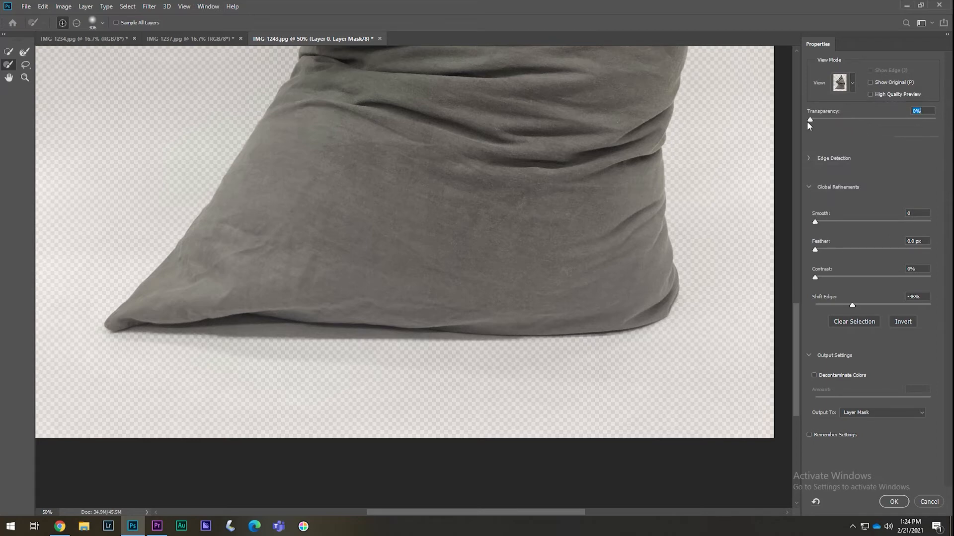
{"action": "left_click_drag", "start_coordinate": [823, 121], "coordinate": [830, 121]}
{"action": "mouse_move", "coordinate": [128, 335]}
{"action": "left_mouse_down"}
{"action": "mouse_move", "coordinate": [188, 316]}
{"action": "mouse_move", "coordinate": [262, 339]}
{"action": "mouse_move", "coordinate": [332, 325]}
{"action": "mouse_move", "coordinate": [422, 347]}
{"action": "mouse_move", "coordinate": [576, 356]}
{"action": "mouse_move", "coordinate": [621, 352]}
{"action": "mouse_move", "coordinate": [666, 318]}
{"action": "mouse_move", "coordinate": [657, 299]}
{"action": "mouse_move", "coordinate": [653, 313]}
{"action": "mouse_move", "coordinate": [383, 351]}
{"action": "mouse_move", "coordinate": [223, 319]}
{"action": "left_mouse_up"}
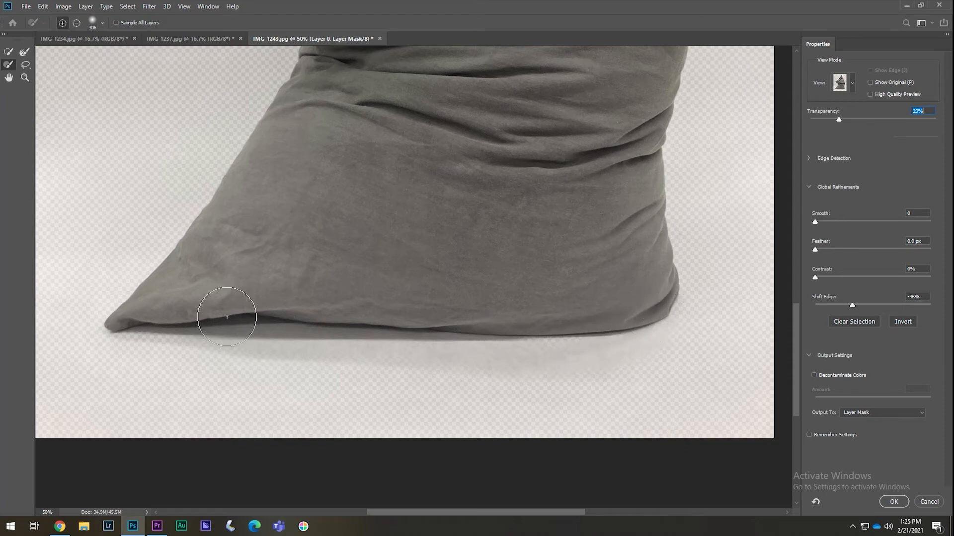
Return to the Overlay view and extend the soft shadow area beneath the pillow's base around its lower-right corner
{"action": "left_click", "coordinate": [853, 83]}
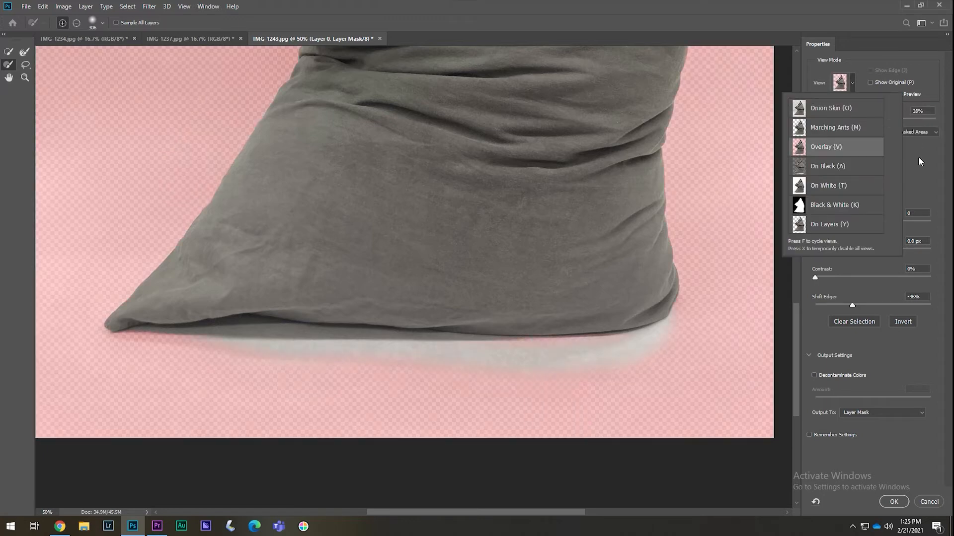
{"action": "left_click", "coordinate": [917, 157]}
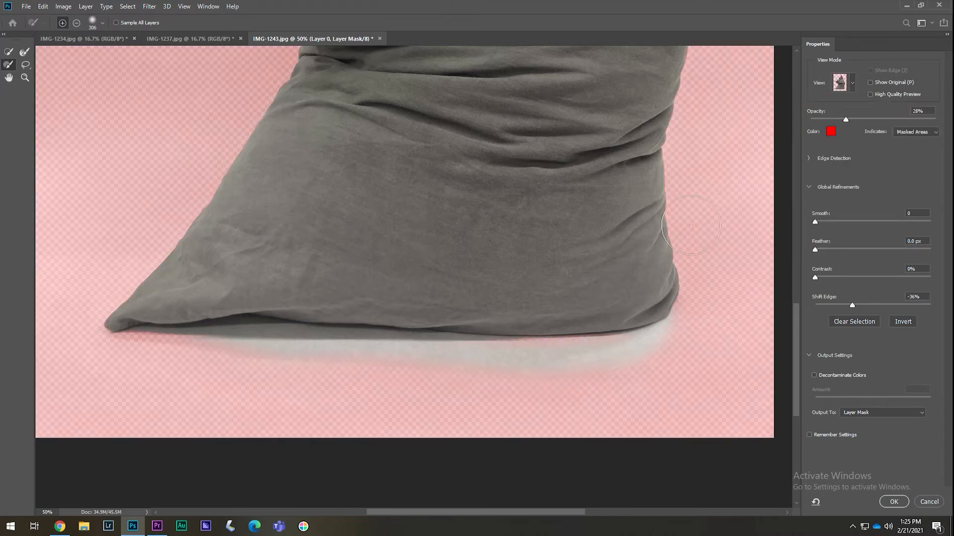
{"action": "mouse_move", "coordinate": [580, 325]}
{"action": "left_mouse_down"}
{"action": "mouse_move", "coordinate": [598, 318]}
{"action": "mouse_move", "coordinate": [534, 325]}
{"action": "mouse_move", "coordinate": [608, 328]}
{"action": "mouse_move", "coordinate": [620, 323]}
{"action": "mouse_move", "coordinate": [581, 328]}
{"action": "mouse_move", "coordinate": [641, 315]}
{"action": "mouse_move", "coordinate": [620, 328]}
{"action": "mouse_move", "coordinate": [627, 324]}
{"action": "mouse_move", "coordinate": [543, 329]}
{"action": "mouse_move", "coordinate": [160, 308]}
{"action": "mouse_move", "coordinate": [263, 335]}
{"action": "mouse_move", "coordinate": [540, 363]}
{"action": "mouse_move", "coordinate": [612, 355]}
{"action": "mouse_move", "coordinate": [666, 316]}
{"action": "mouse_move", "coordinate": [673, 319]}
{"action": "mouse_move", "coordinate": [654, 344]}
{"action": "mouse_move", "coordinate": [586, 353]}
{"action": "mouse_move", "coordinate": [566, 328]}
{"action": "mouse_move", "coordinate": [266, 281]}
{"action": "mouse_move", "coordinate": [486, 350]}
{"action": "mouse_move", "coordinate": [701, 371]}
{"action": "mouse_move", "coordinate": [673, 333]}
{"action": "mouse_move", "coordinate": [680, 319]}
{"action": "mouse_move", "coordinate": [634, 344]}
{"action": "left_mouse_up"}
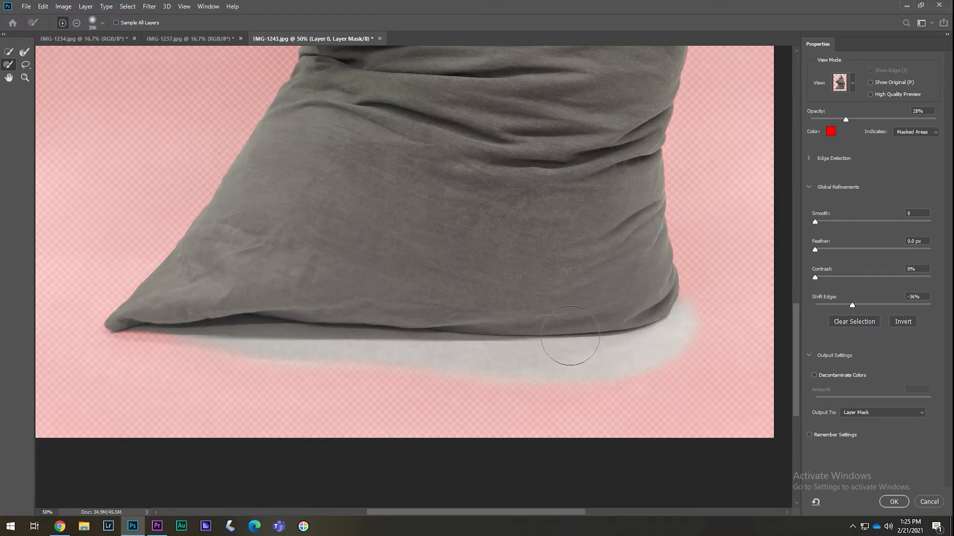
Reduce the brush size to 120 px and add the shadow beside the pillow's lower-left tip to the mask
{"action": "left_click", "coordinate": [101, 23]}
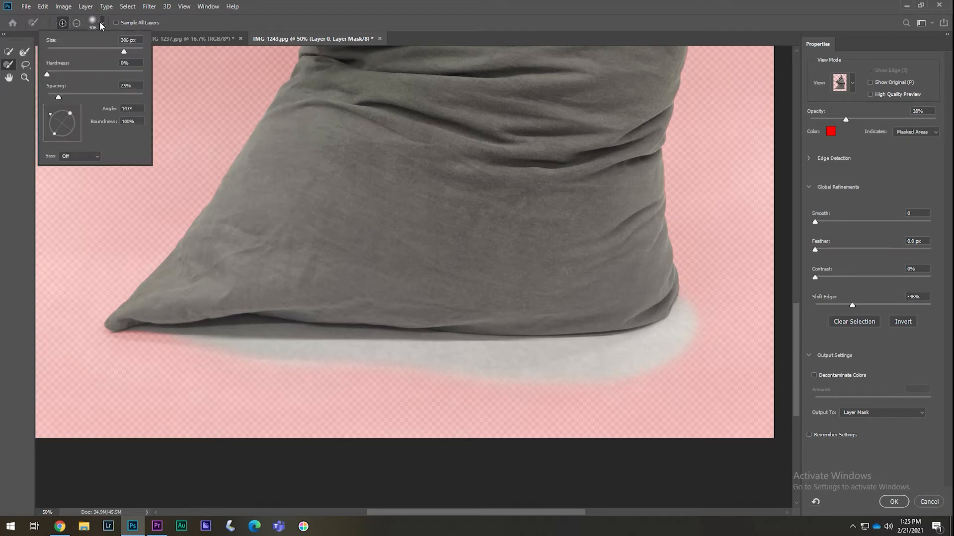
{"action": "left_click_drag", "start_coordinate": [103, 51], "coordinate": [100, 52]}
{"action": "left_click_drag", "start_coordinate": [114, 332], "coordinate": [242, 350]}
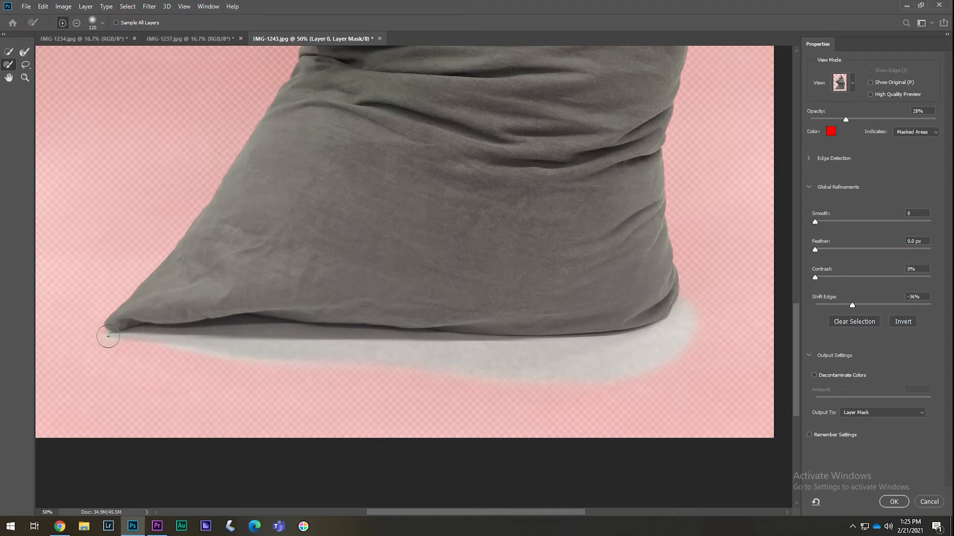
Brush the floor shadow directly beneath the pillow's lower-left tip into the mask
{"action": "mouse_move", "coordinate": [109, 336]}
{"action": "left_mouse_down"}
{"action": "mouse_move", "coordinate": [246, 357]}
{"action": "mouse_move", "coordinate": [328, 351]}
{"action": "left_mouse_up"}
{"action": "key", "text": "ctrl+z"}
{"action": "mouse_move", "coordinate": [110, 336]}
{"action": "left_mouse_down"}
{"action": "mouse_move", "coordinate": [223, 343]}
{"action": "mouse_move", "coordinate": [245, 333]}
{"action": "left_mouse_up"}
Enlarge the brush to 296 px and paint along the pillow's base to include its floor shadow in the mask
{"action": "left_click", "coordinate": [102, 22]}
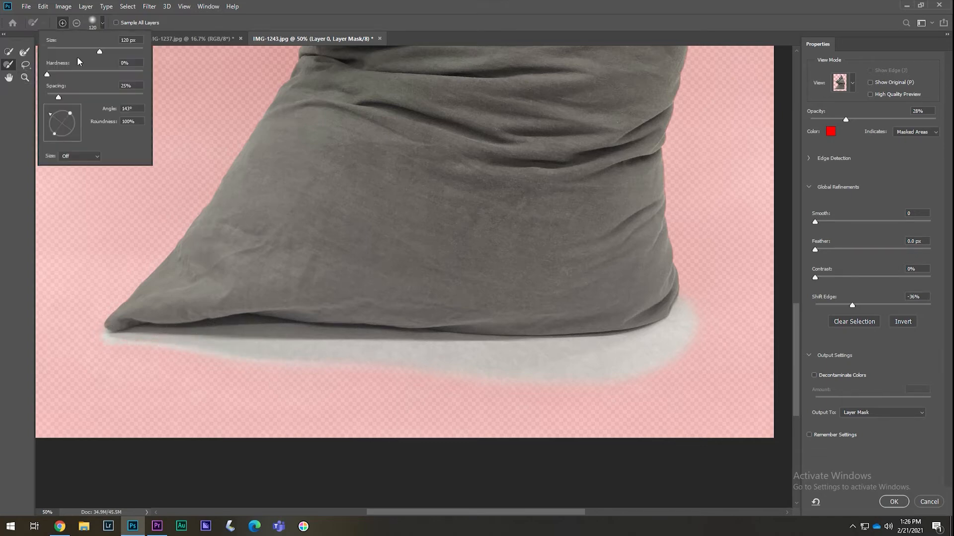
{"action": "left_click", "coordinate": [119, 52]}
{"action": "left_click", "coordinate": [165, 321]}
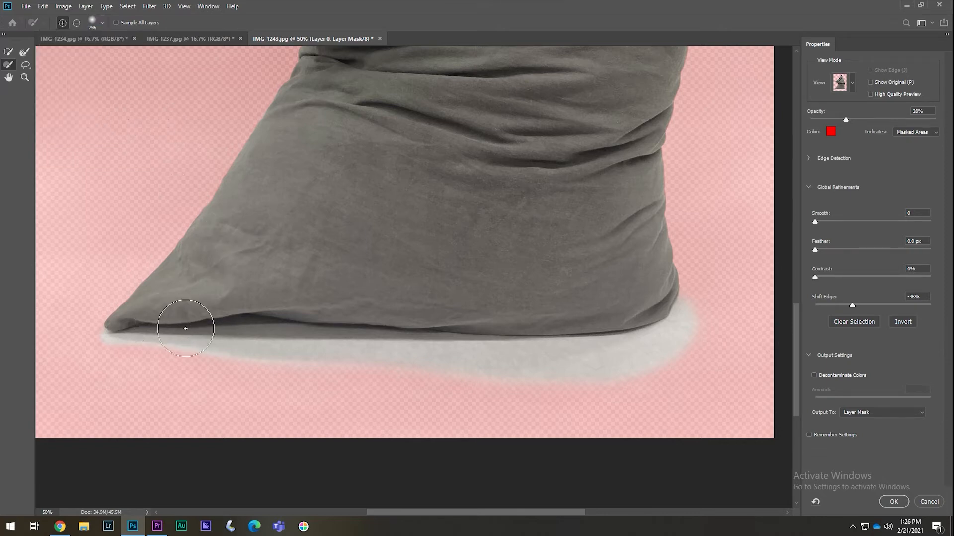
{"action": "mouse_move", "coordinate": [185, 328]}
{"action": "left_mouse_down"}
{"action": "mouse_move", "coordinate": [532, 367]}
{"action": "mouse_move", "coordinate": [620, 350]}
{"action": "mouse_move", "coordinate": [638, 334]}
{"action": "left_mouse_up"}
{"action": "scroll", "coordinate": [149, 319], "scroll_direction": "down", "scroll_amount": 1}
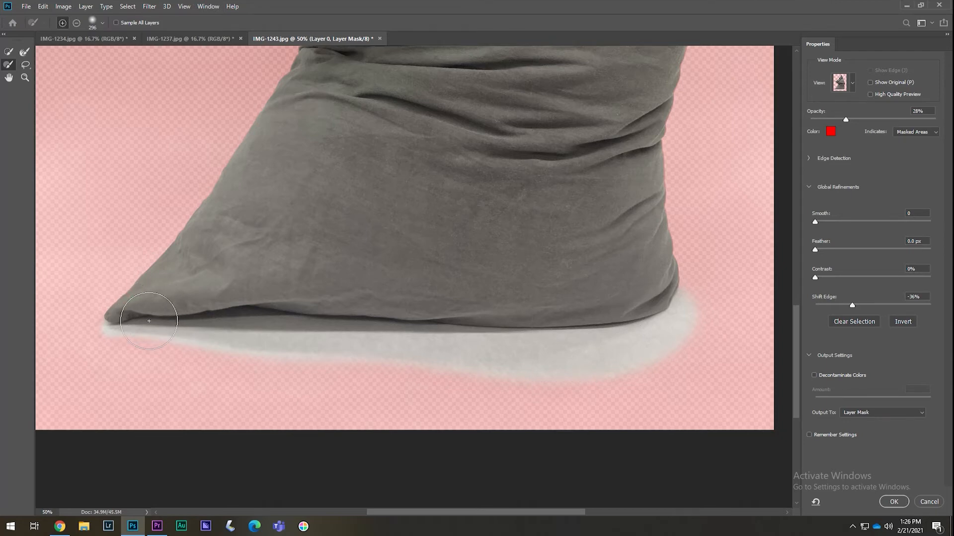
Reduce the brush size to 153 px and extend the soft shadow area around the pillow's lower-left tip
{"action": "left_click", "coordinate": [102, 22]}
{"action": "left_click", "coordinate": [108, 49]}
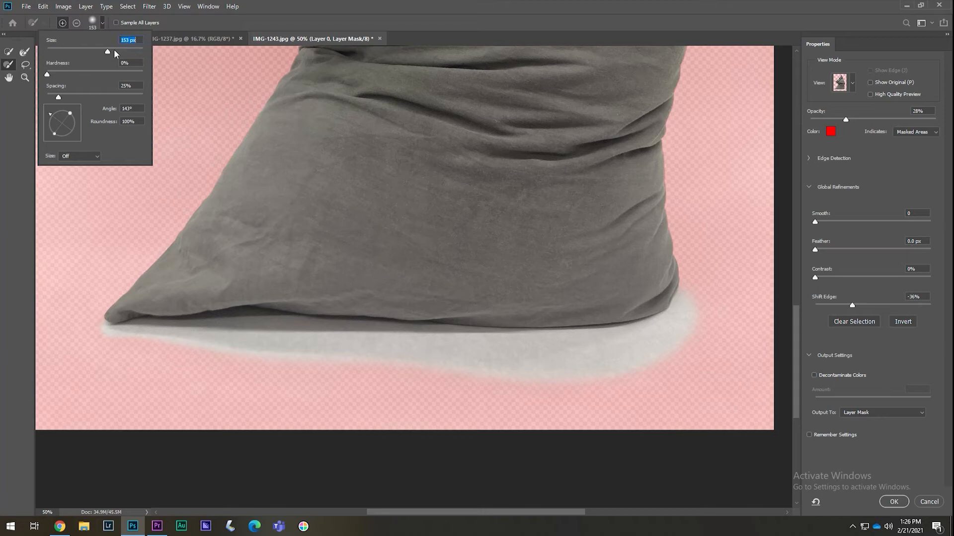
{"action": "left_click", "coordinate": [125, 324]}
{"action": "mouse_move", "coordinate": [135, 327]}
{"action": "left_mouse_down"}
{"action": "mouse_move", "coordinate": [223, 337]}
{"action": "mouse_move", "coordinate": [274, 306]}
{"action": "mouse_move", "coordinate": [161, 333]}
{"action": "mouse_move", "coordinate": [102, 325]}
{"action": "left_mouse_up"}
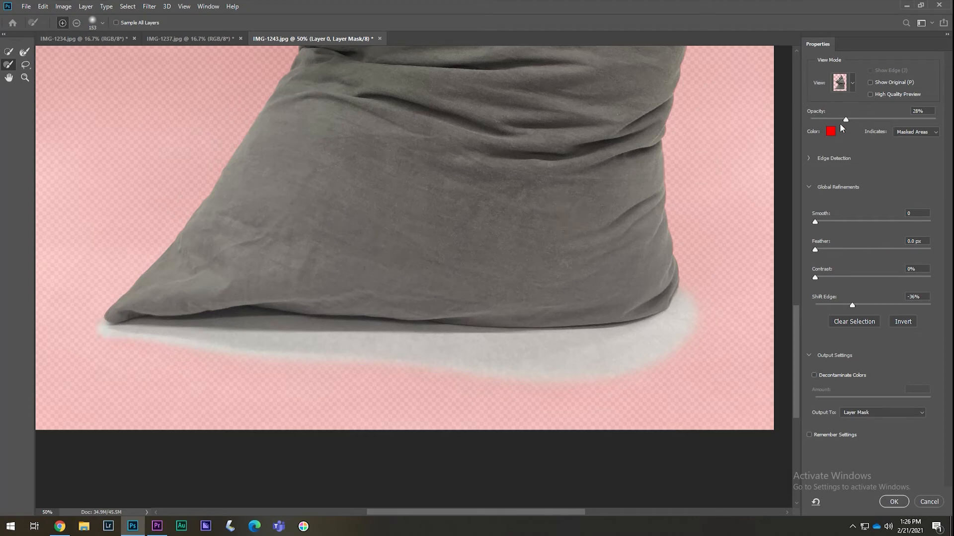
Check the mask edge under a 100% opaque red overlay and set the overlay opacity to 30%
{"action": "left_click_drag", "start_coordinate": [845, 120], "coordinate": [878, 121]}
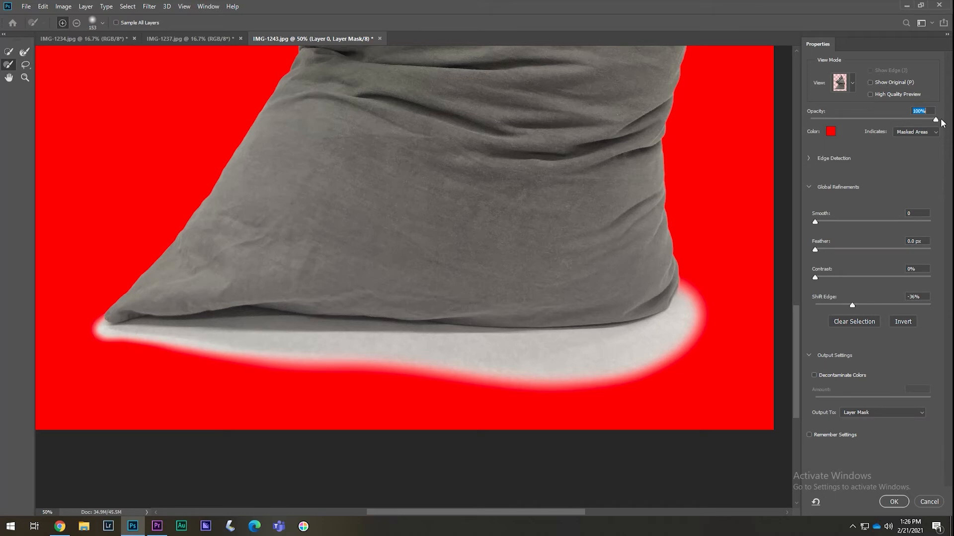
{"action": "left_click_drag", "start_coordinate": [940, 120], "coordinate": [847, 127]}
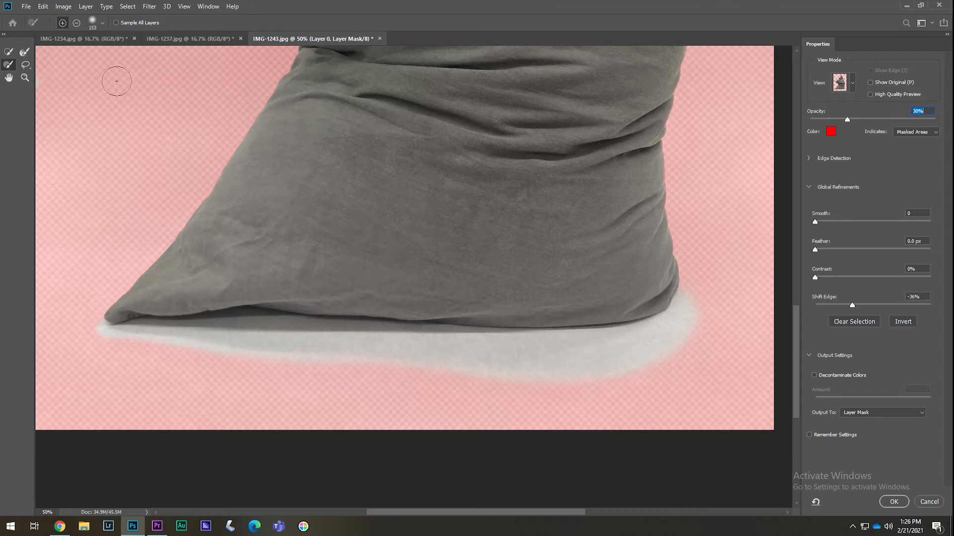
{"action": "key", "text": "ctrl+z"}
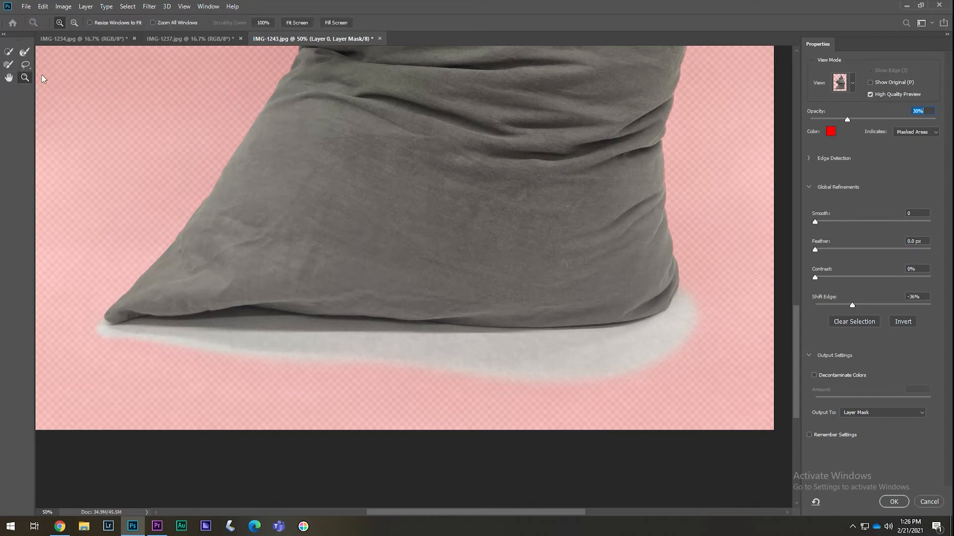
Fit the whole image in view, apply the refinement as a layer mask, and shift the cut-out pillow slightly left
{"action": "left_click", "coordinate": [298, 24]}
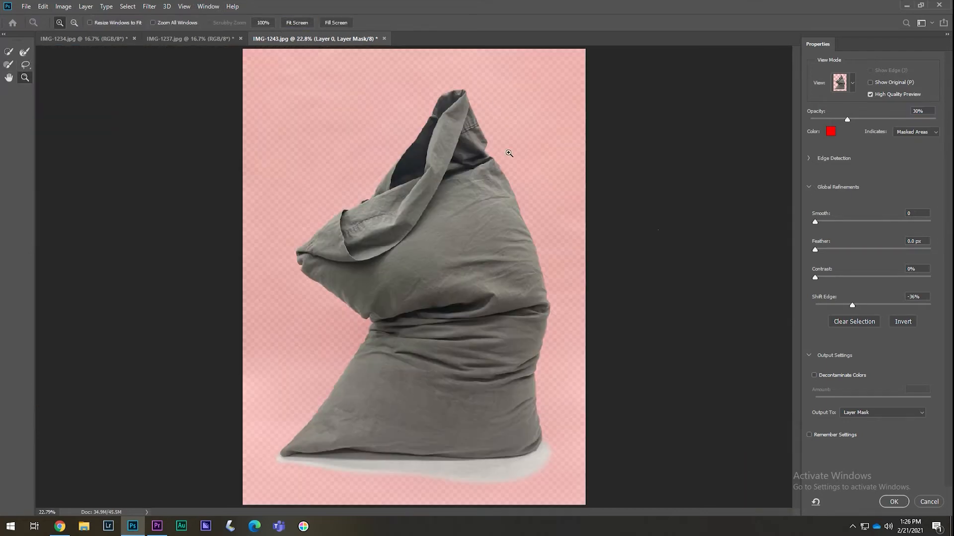
{"action": "left_click", "coordinate": [894, 502]}
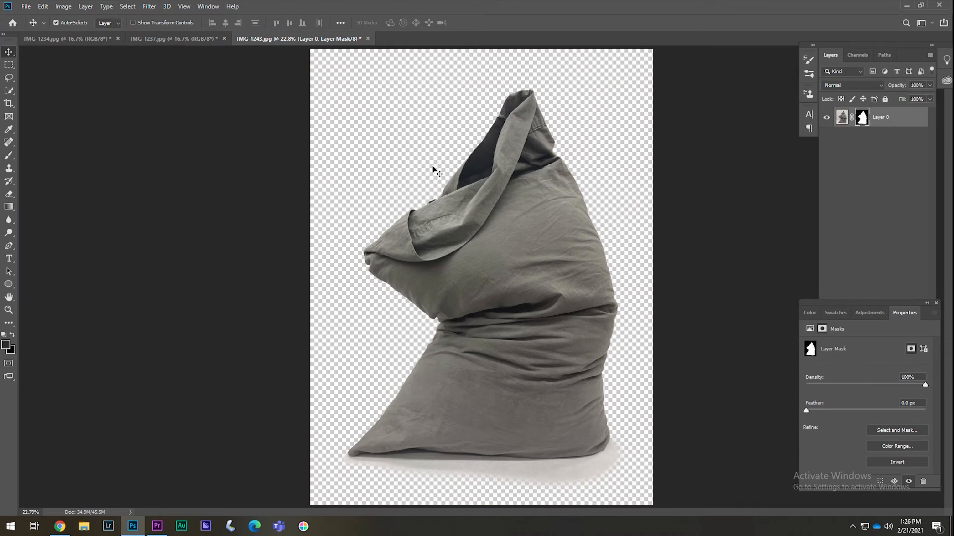
{"action": "mouse_move", "coordinate": [502, 260]}
{"action": "left_mouse_down"}
{"action": "mouse_move", "coordinate": [499, 234]}
{"action": "mouse_move", "coordinate": [492, 256]}
{"action": "left_mouse_up"}
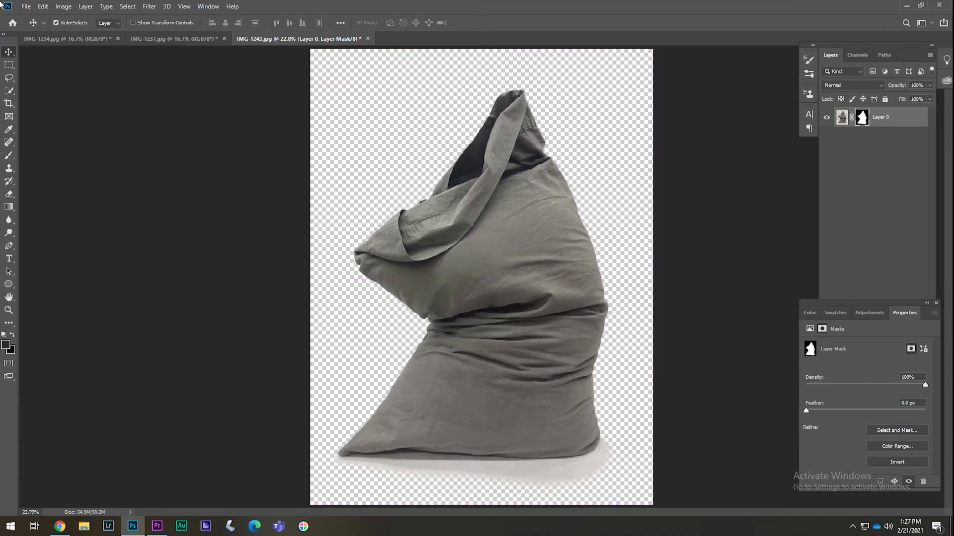
Open empty-window-display from the Pillow folder and copy the masked pillow from IMG-1243 into it
{"action": "left_click", "coordinate": [18, 6]}
{"action": "left_click", "coordinate": [40, 28]}
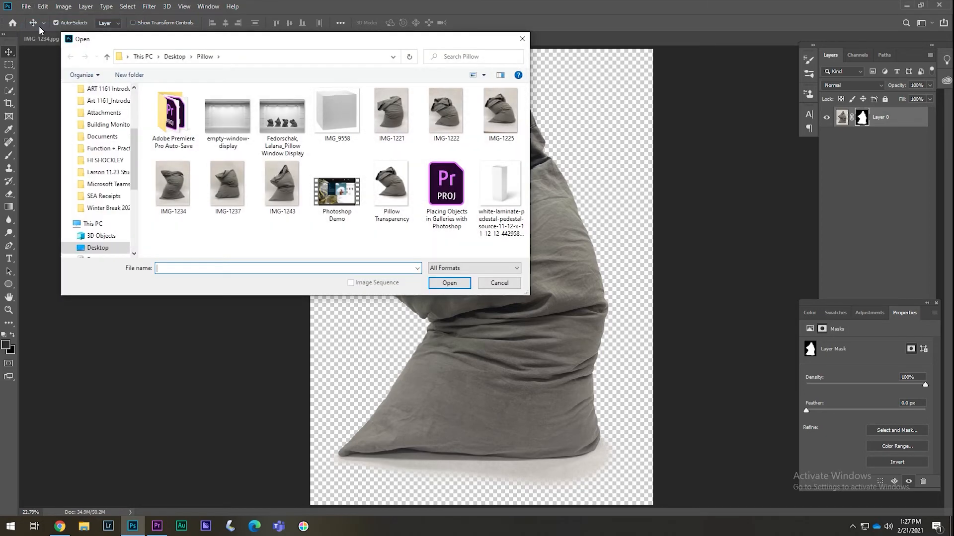
{"action": "left_click", "coordinate": [224, 119]}
{"action": "double_click", "coordinate": [224, 119]}
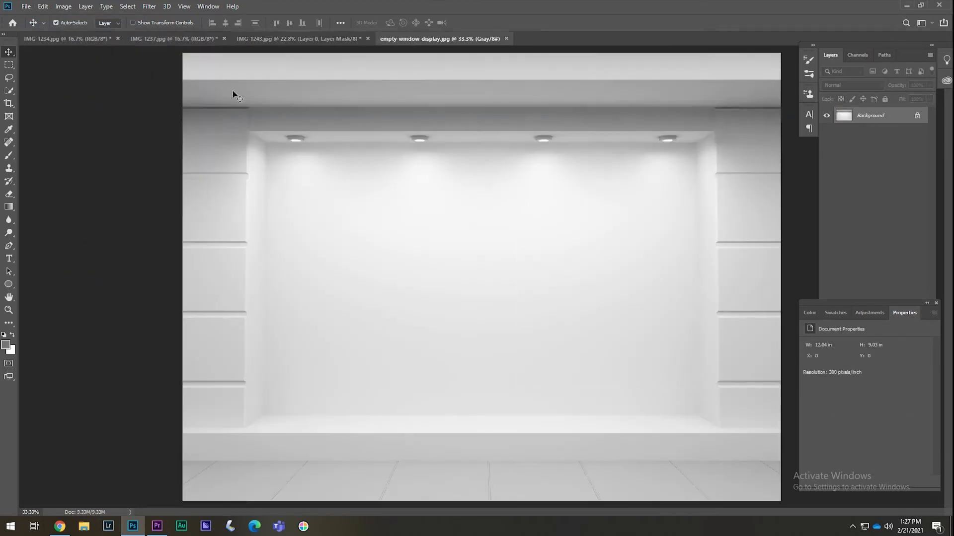
{"action": "left_click", "coordinate": [274, 42]}
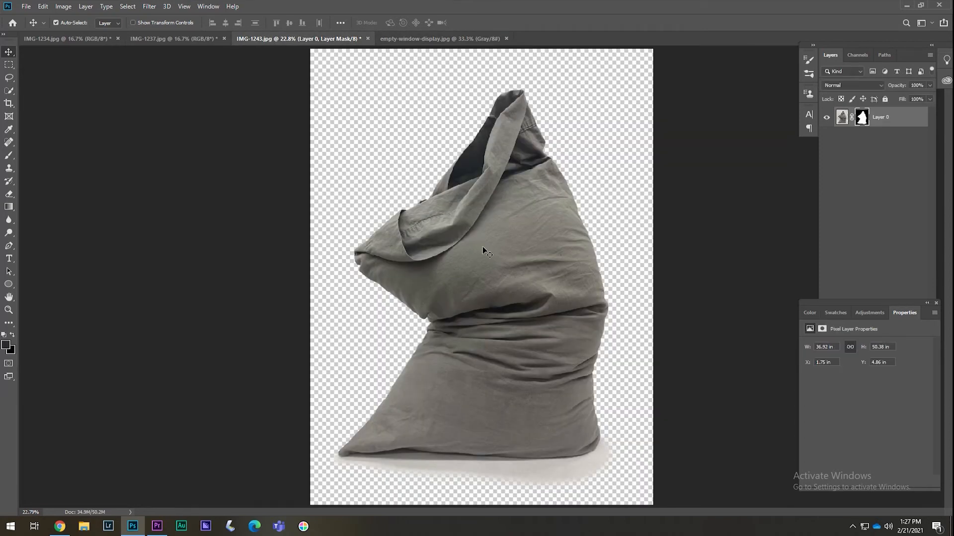
{"action": "left_click_drag", "start_coordinate": [482, 251], "coordinate": [529, 255]}
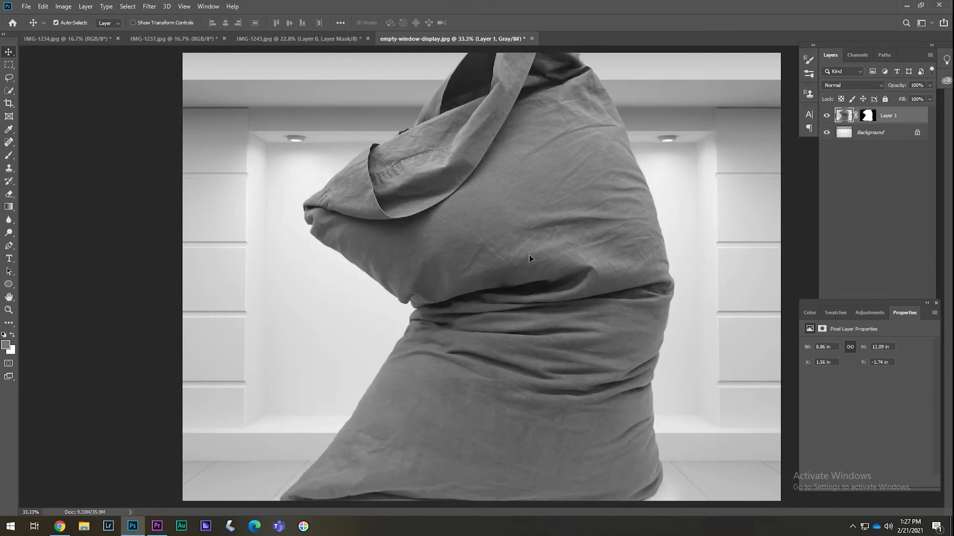
Free-transform the pillow layer to 23.15% of its size and place it at the left end of the display shelf
{"action": "left_click", "coordinate": [43, 6]}
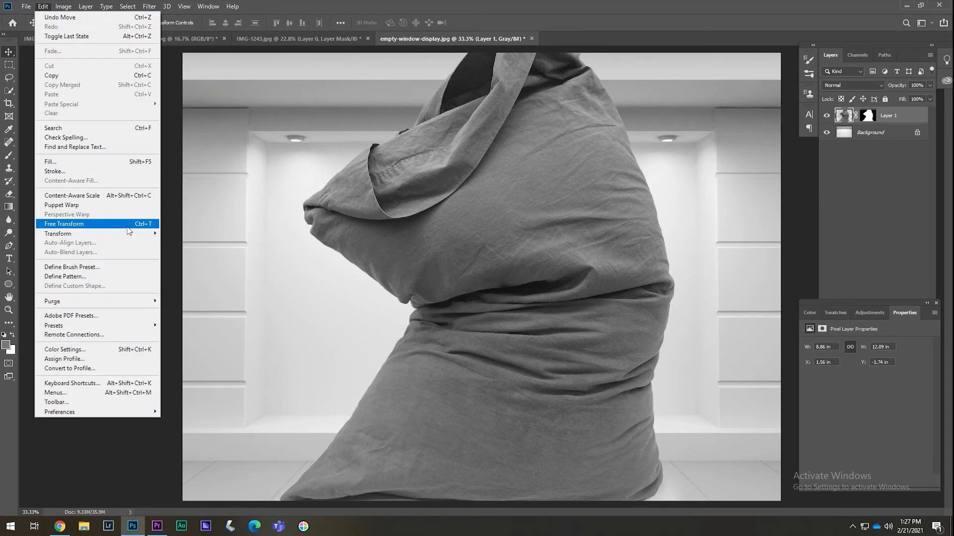
{"action": "left_click", "coordinate": [127, 224]}
{"action": "left_click_drag", "start_coordinate": [531, 204], "coordinate": [537, 370]}
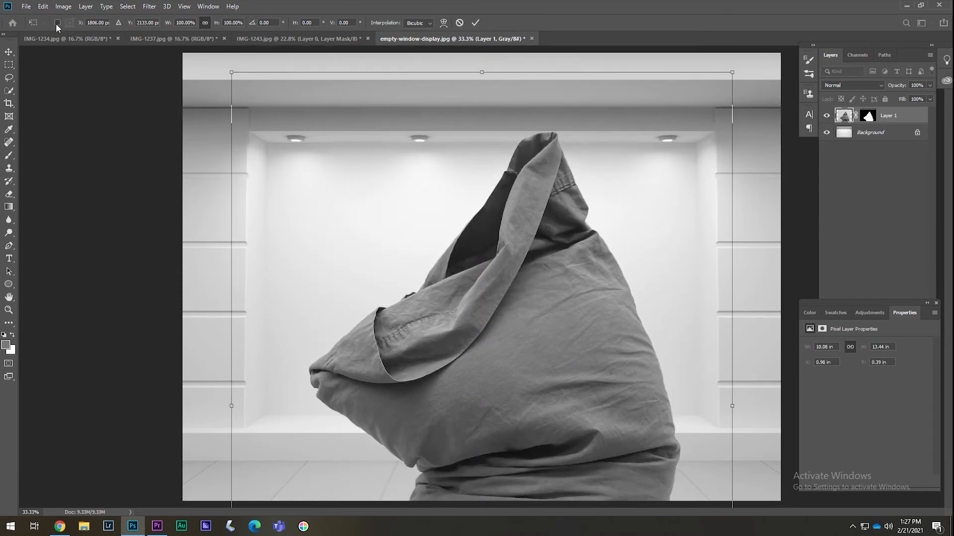
{"action": "left_click_drag", "start_coordinate": [734, 72], "coordinate": [514, 362]}
{"action": "left_click_drag", "start_coordinate": [418, 455], "coordinate": [494, 229]}
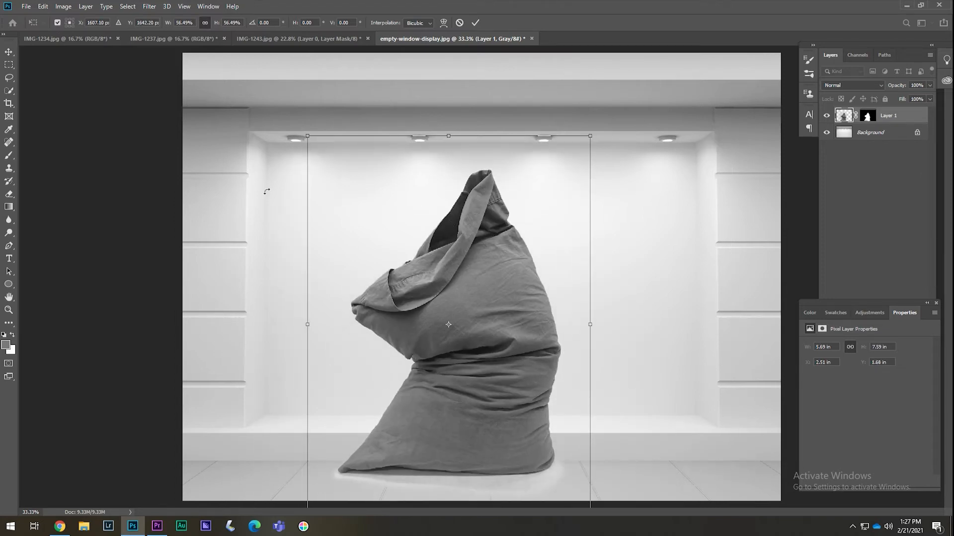
{"action": "left_click_drag", "start_coordinate": [591, 133], "coordinate": [490, 268]}
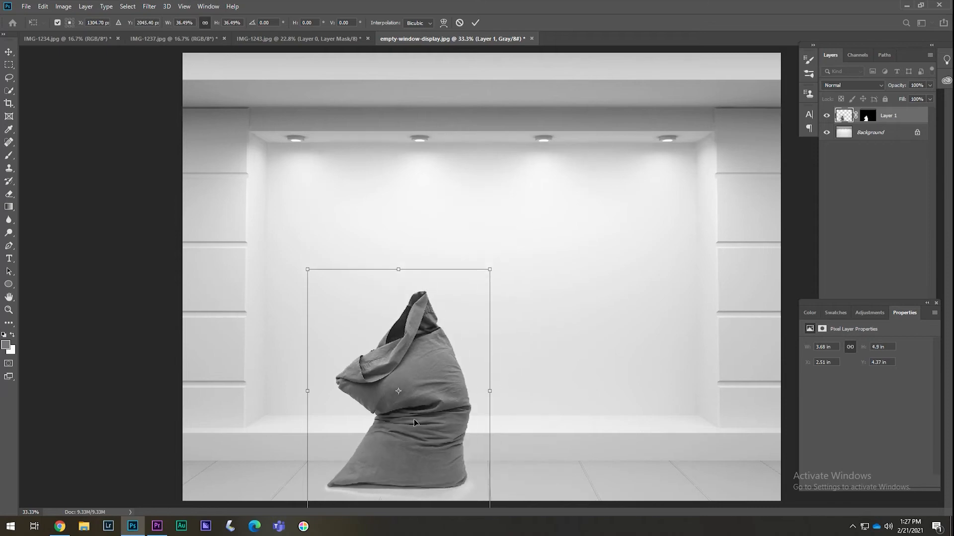
{"action": "left_click_drag", "start_coordinate": [413, 419], "coordinate": [381, 337]}
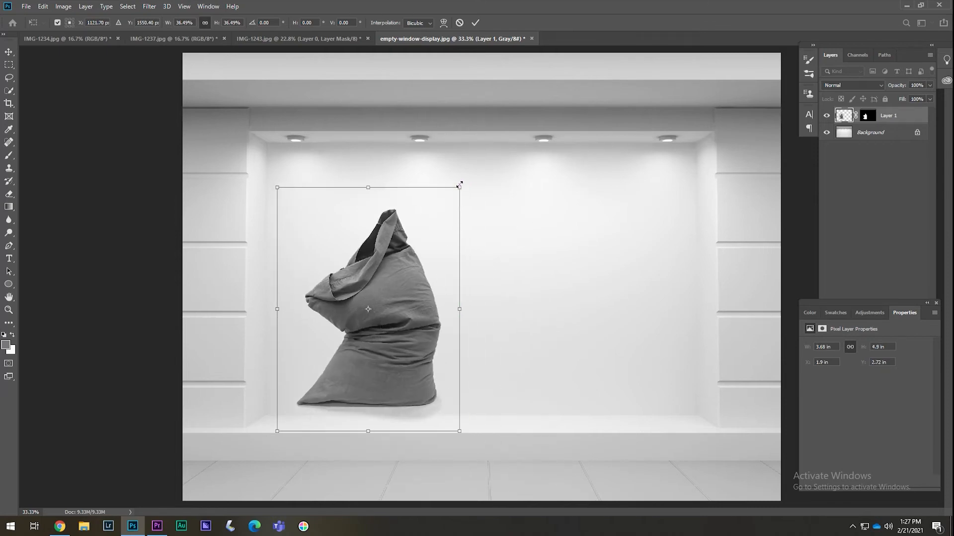
{"action": "left_click_drag", "start_coordinate": [459, 187], "coordinate": [394, 273]}
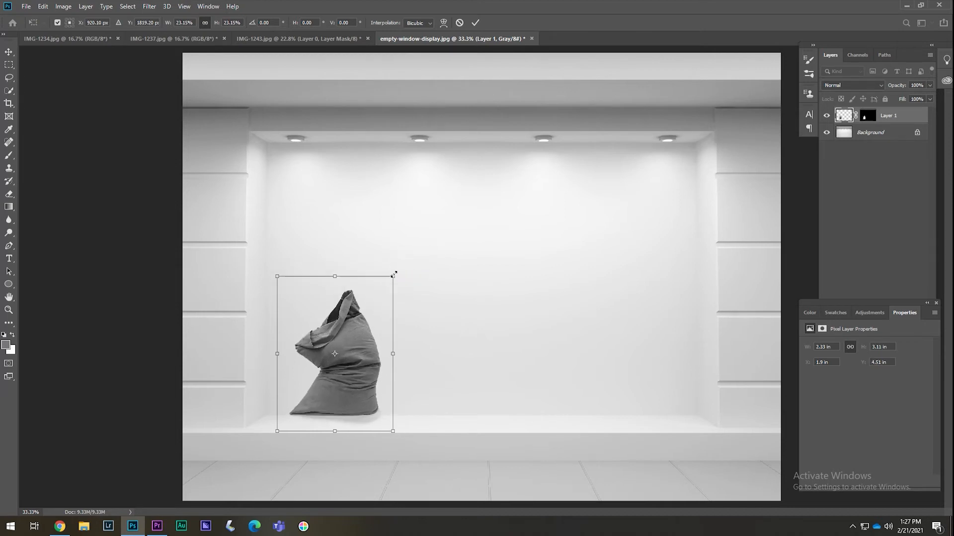
Set the pillow's horizontal position to 920 px, move it farther right along the shelf, and commit the transform
{"action": "left_click", "coordinate": [89, 23]}
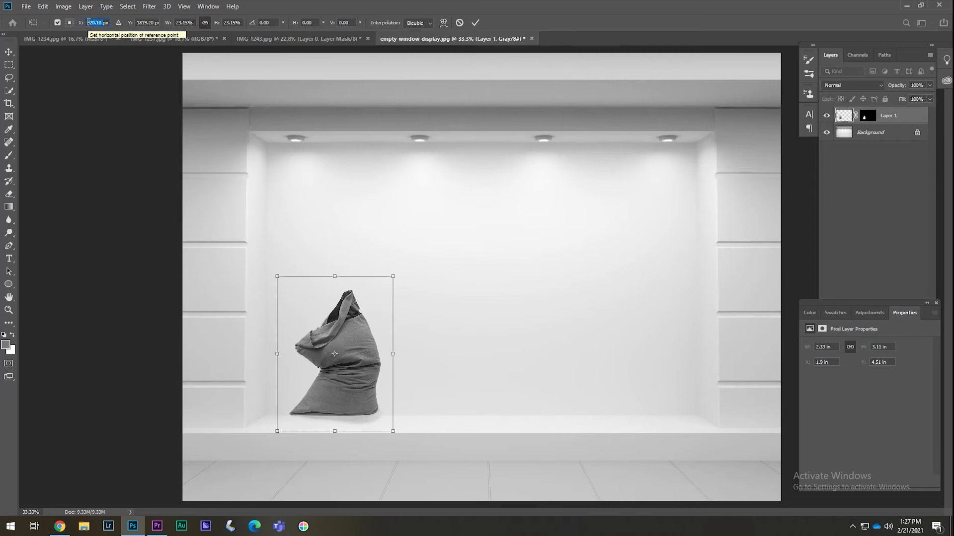
{"action": "type", "text": "520px"}
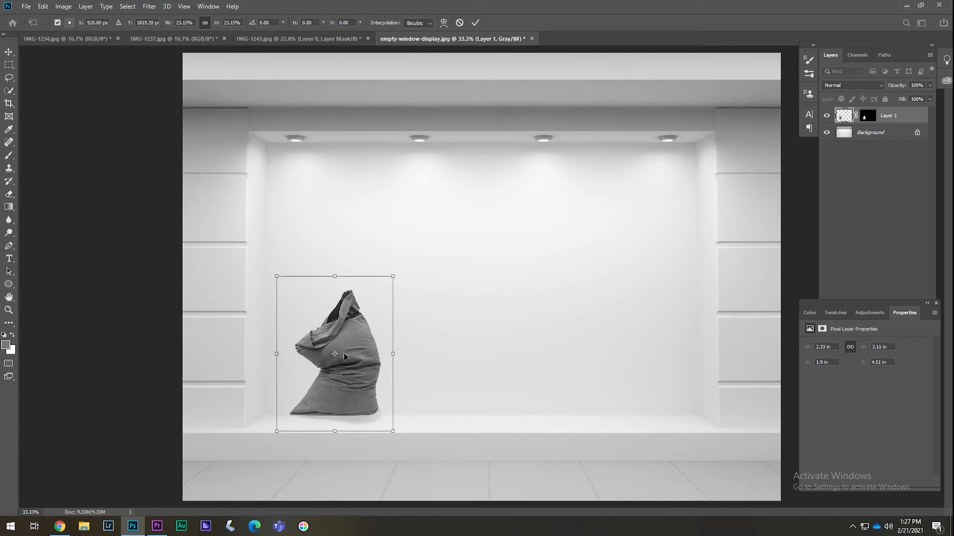
{"action": "left_click_drag", "start_coordinate": [348, 353], "coordinate": [427, 361]}
{"action": "key", "text": "Return"}
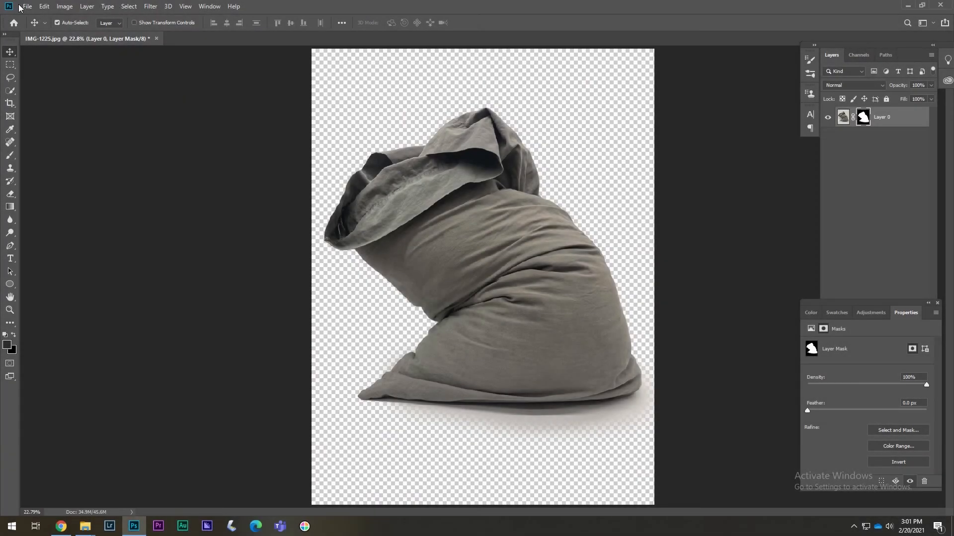
Open empty-window-display alongside IMG-1225 and copy the masked IMG-1225 pillow into it
{"action": "left_click", "coordinate": [26, 6]}
{"action": "left_click", "coordinate": [39, 26]}
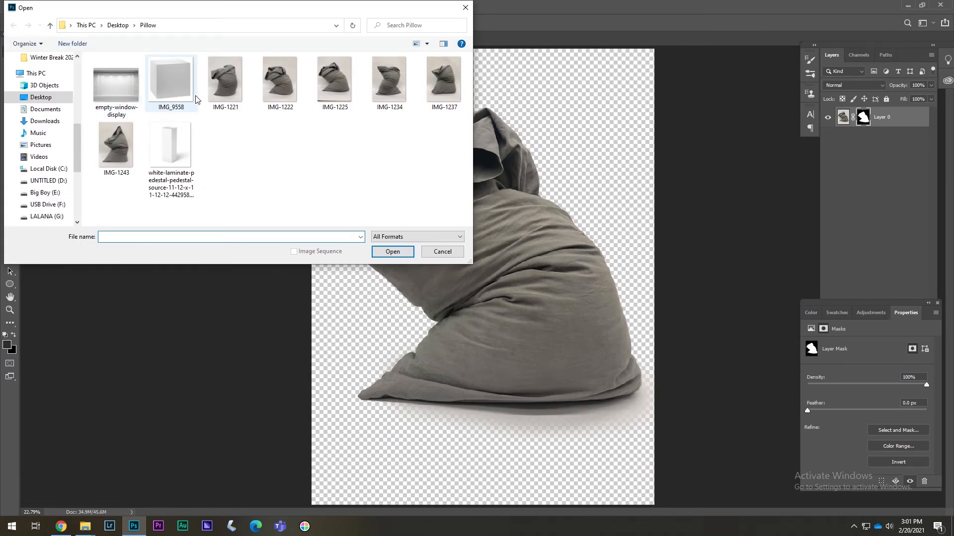
{"action": "double_click", "coordinate": [123, 94]}
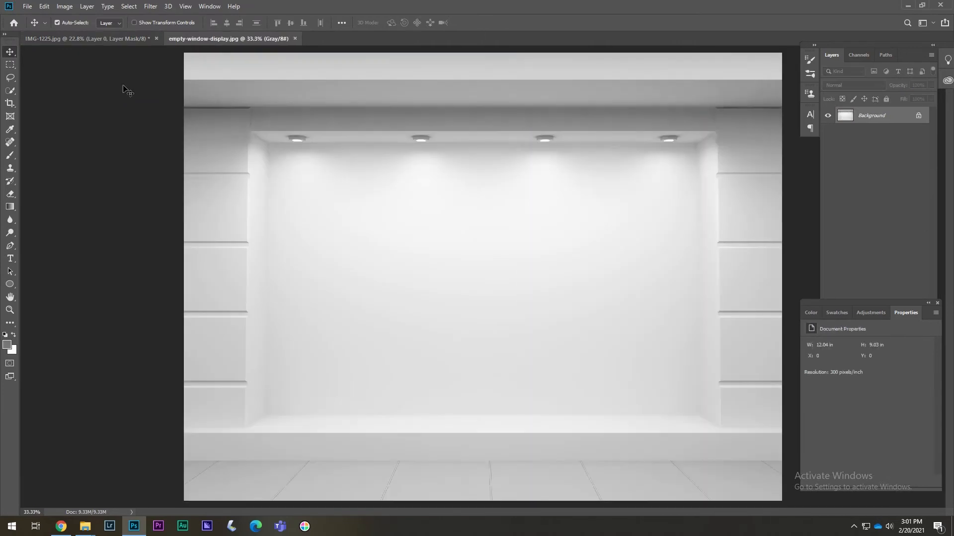
{"action": "left_click", "coordinate": [86, 38]}
{"action": "left_click_drag", "start_coordinate": [455, 218], "coordinate": [473, 246]}
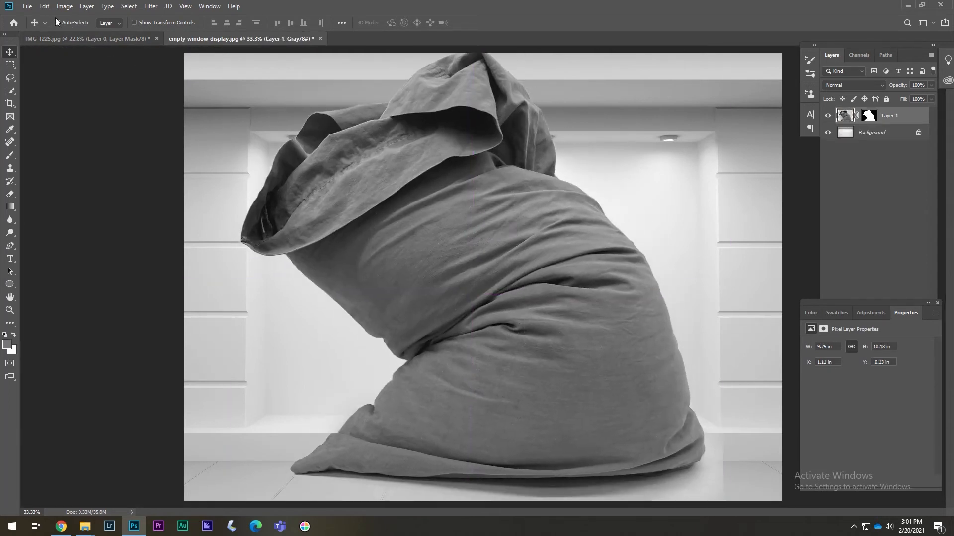
Free-transform the IMG-1225 pillow layer, scaling it down proportionally to about 31% at the lower left of the window display
{"action": "left_click", "coordinate": [44, 6]}
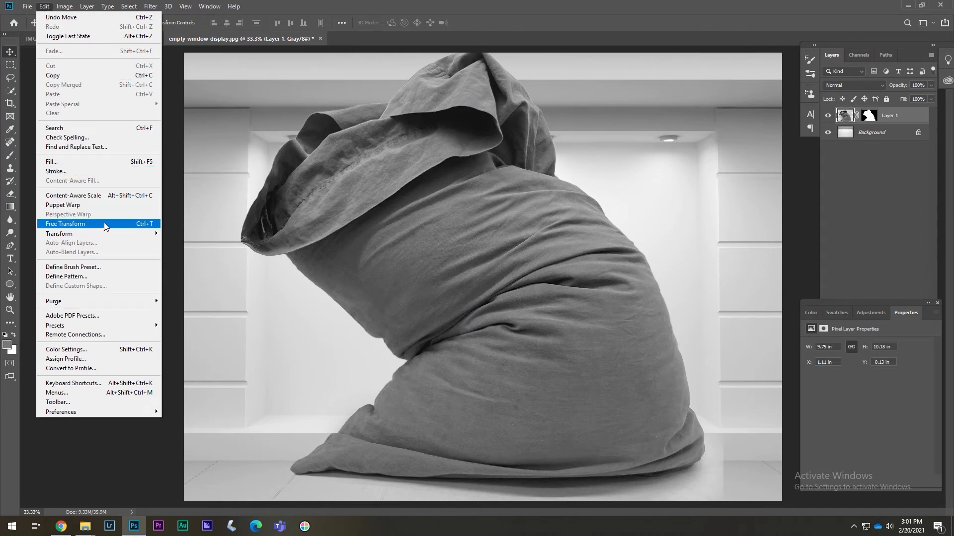
{"action": "mouse_move", "coordinate": [106, 238]}
{"action": "left_click", "coordinate": [105, 224]}
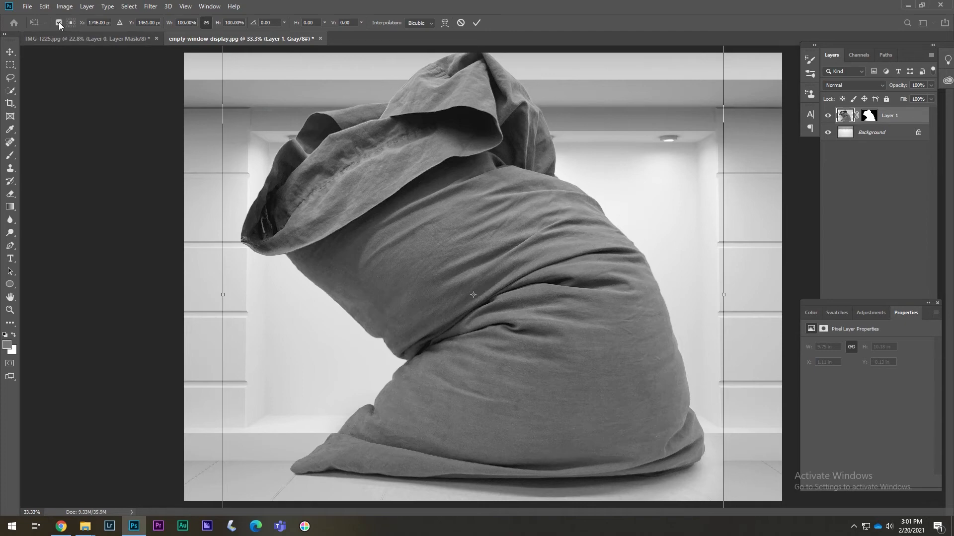
{"action": "left_click_drag", "start_coordinate": [535, 117], "coordinate": [537, 237]}
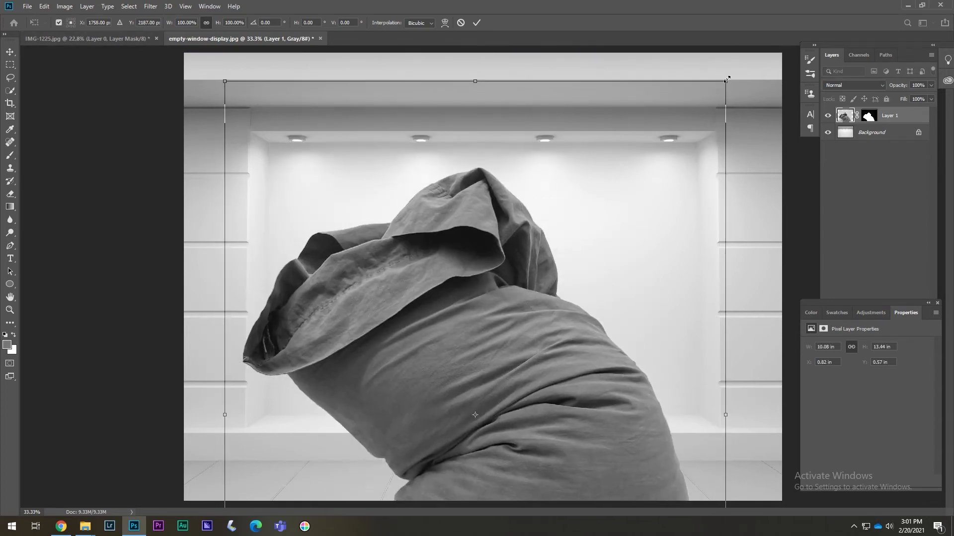
{"action": "left_click_drag", "start_coordinate": [726, 79], "coordinate": [629, 208]}
{"action": "left_click_drag", "start_coordinate": [462, 304], "coordinate": [484, 221]}
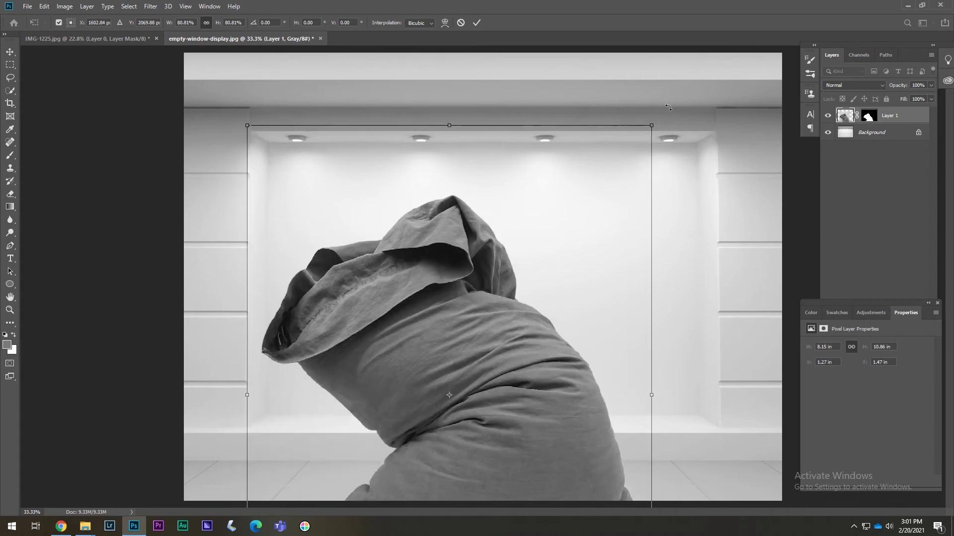
{"action": "left_click_drag", "start_coordinate": [651, 125], "coordinate": [563, 244]}
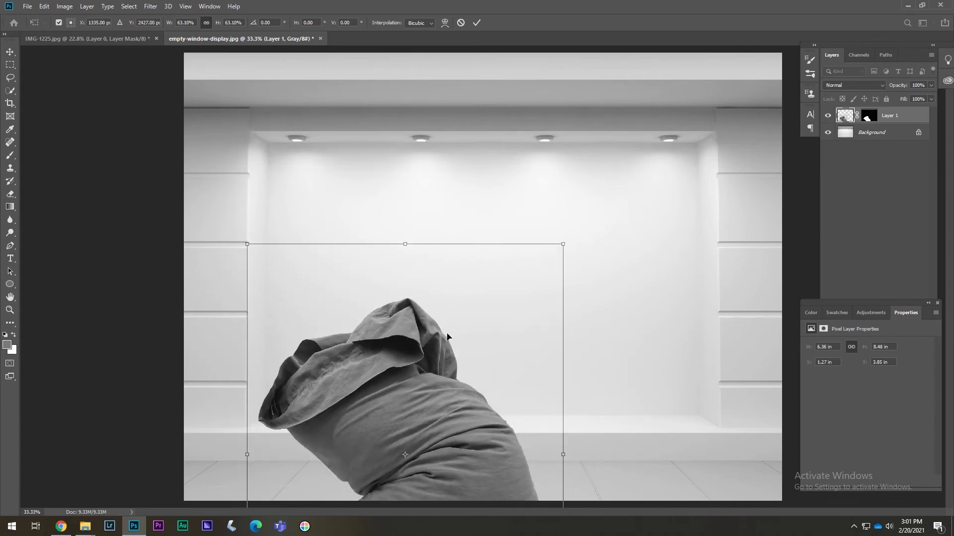
{"action": "left_click_drag", "start_coordinate": [447, 337], "coordinate": [461, 206]}
{"action": "left_click_drag", "start_coordinate": [578, 112], "coordinate": [419, 325]}
{"action": "left_click_drag", "start_coordinate": [323, 362], "coordinate": [323, 359]}
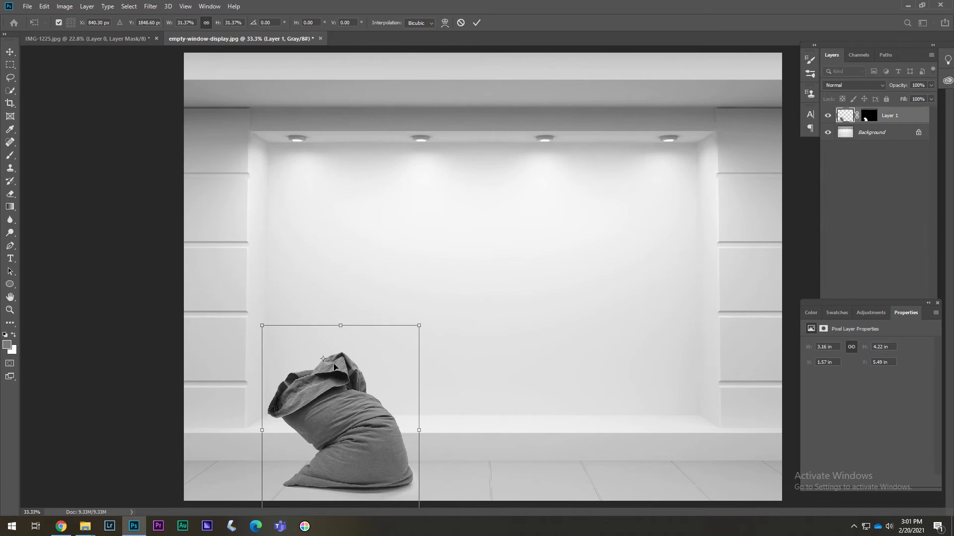
Shrink the pillow to about 2.3 in wide, place it left of centre on the display shelf, and commit the transform
{"action": "left_click_drag", "start_coordinate": [332, 391], "coordinate": [317, 320]}
{"action": "left_click_drag", "start_coordinate": [407, 255], "coordinate": [373, 293]}
{"action": "left_click_drag", "start_coordinate": [313, 345], "coordinate": [407, 353]}
{"action": "left_click_drag", "start_coordinate": [472, 294], "coordinate": [463, 304]}
{"action": "left_click_drag", "start_coordinate": [410, 374], "coordinate": [412, 373]}
{"action": "key", "text": "Return"}
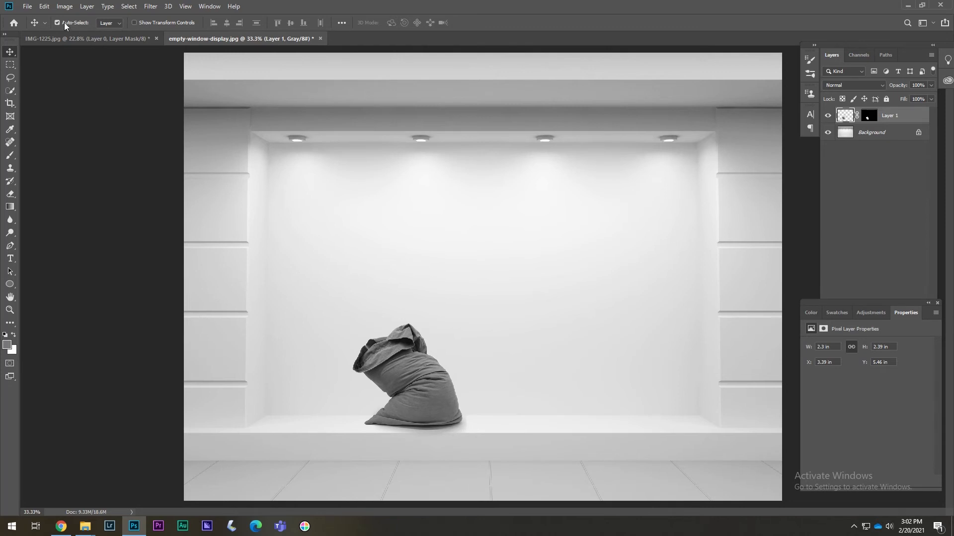
Open IMG-1234, IMG-1237 and IMG-1243 from the Pillow folder and add a layer mask to IMG-1234
{"action": "left_click", "coordinate": [28, 6]}
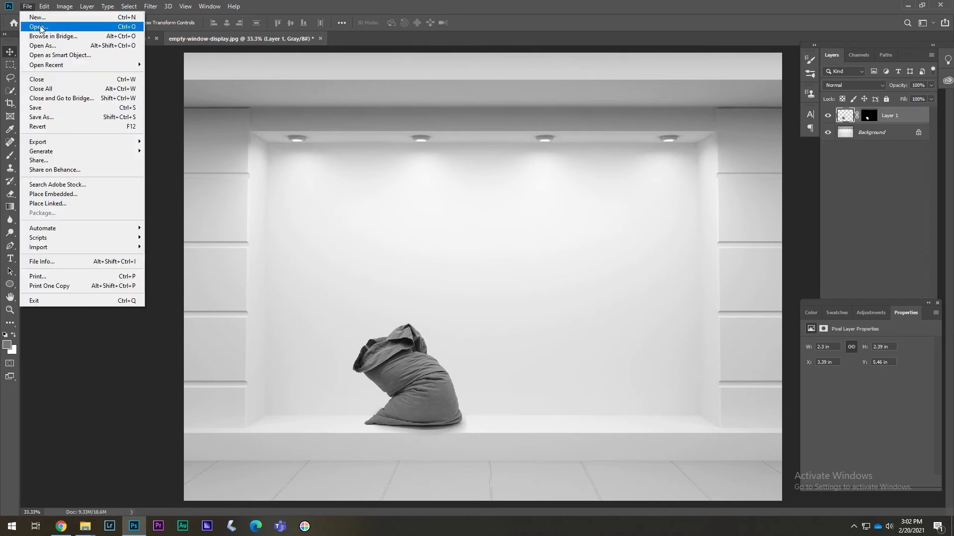
{"action": "left_click", "coordinate": [37, 26]}
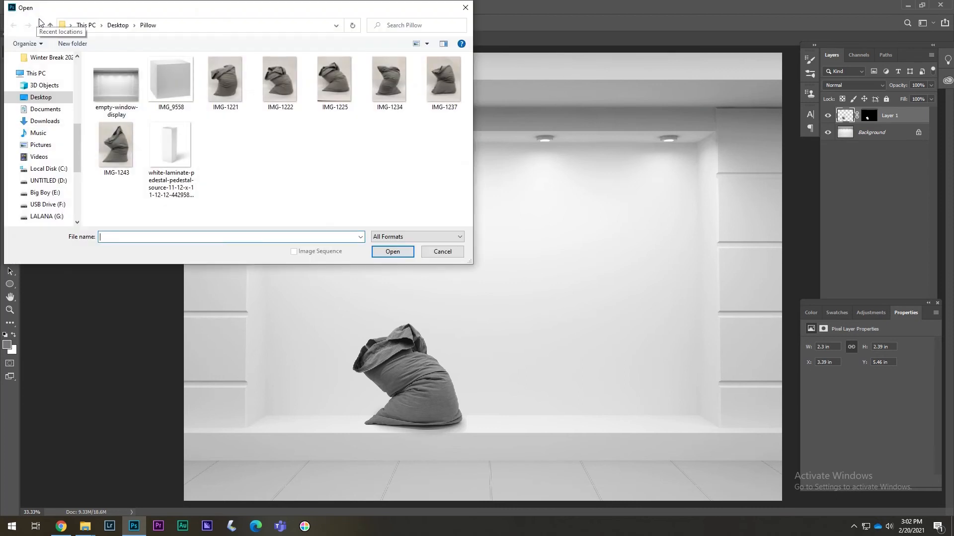
{"action": "left_click", "coordinate": [398, 98]}
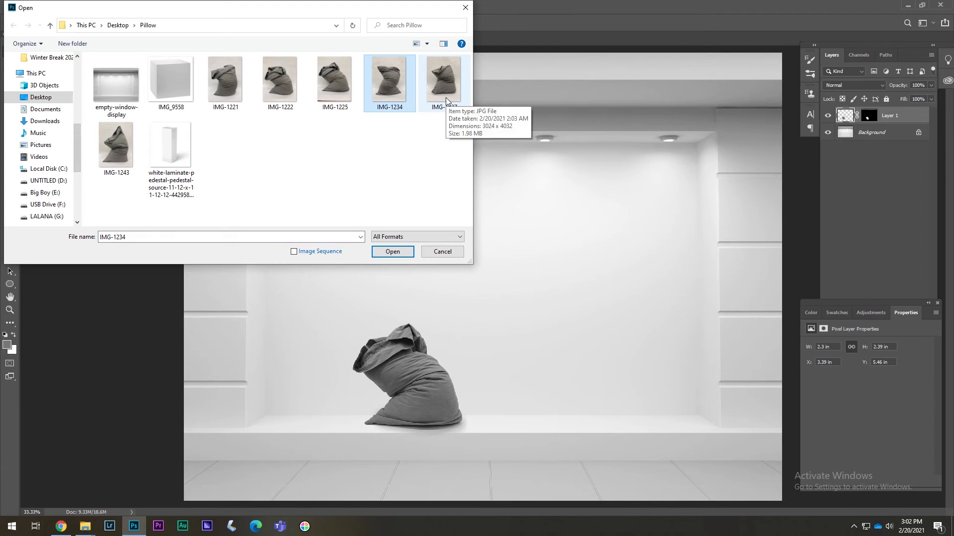
{"action": "left_click", "coordinate": [447, 101], "text": "ctrl"}
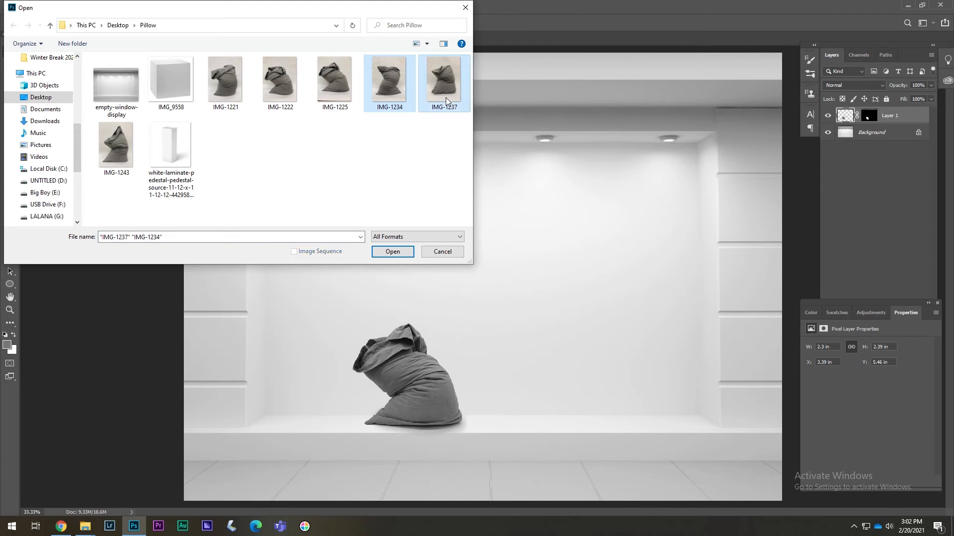
{"action": "left_click", "coordinate": [101, 151], "text": "ctrl"}
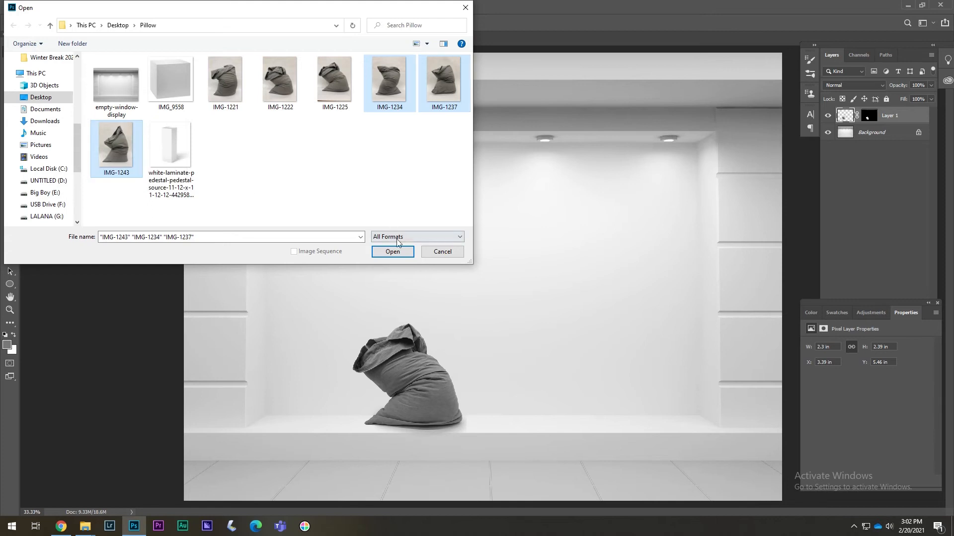
{"action": "left_click", "coordinate": [393, 251]}
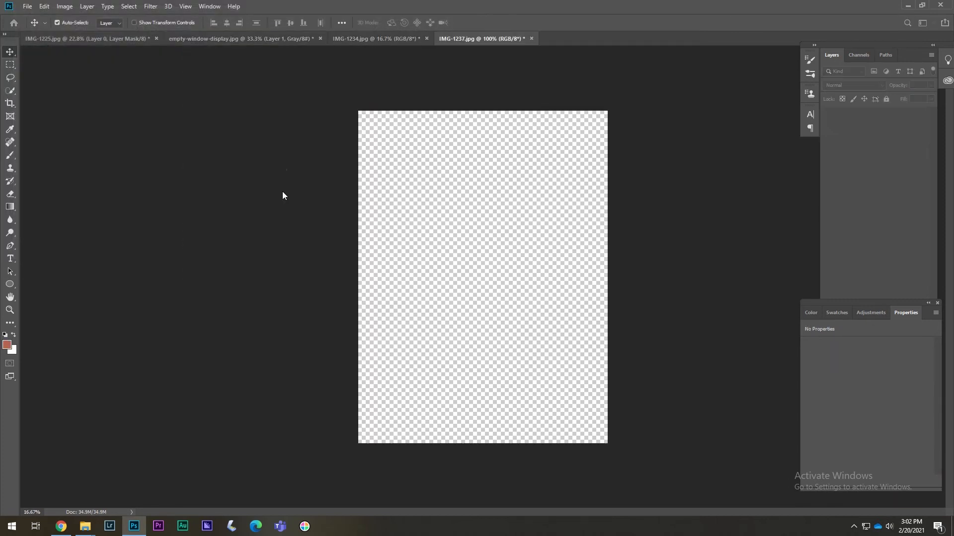
{"action": "left_click", "coordinate": [377, 40]}
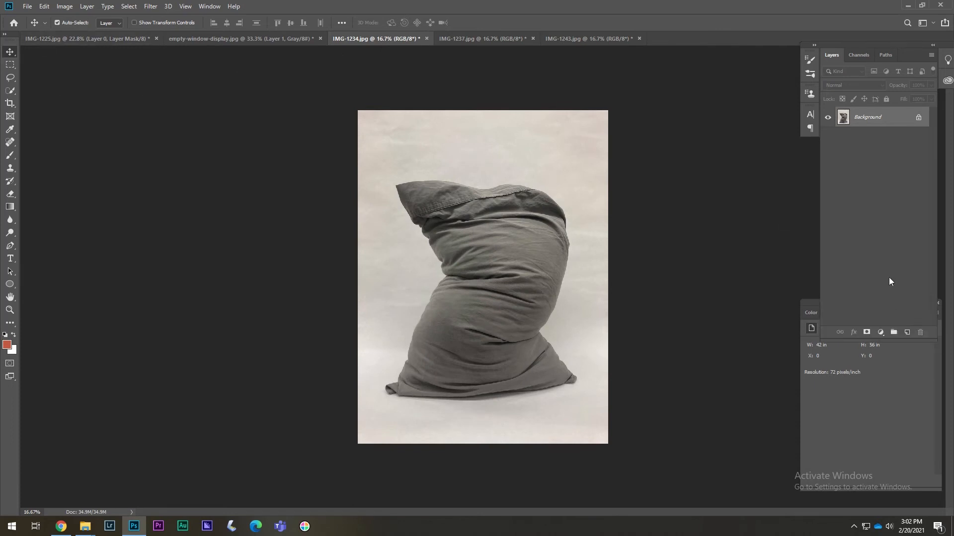
{"action": "left_click", "coordinate": [867, 332]}
{"action": "left_click", "coordinate": [894, 431]}
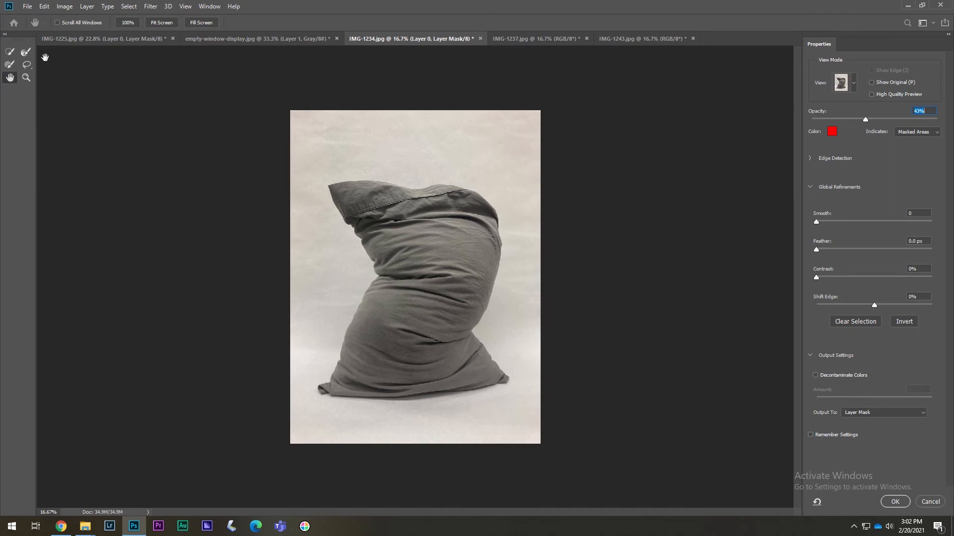
{"action": "left_click", "coordinate": [894, 321]}
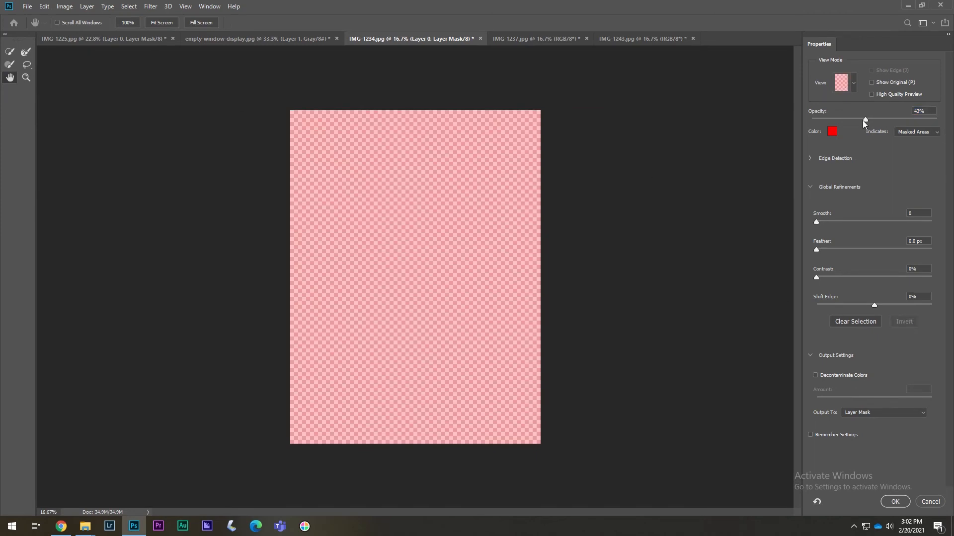
{"action": "mouse_move", "coordinate": [865, 120]}
{"action": "left_mouse_down"}
{"action": "mouse_move", "coordinate": [833, 118]}
{"action": "mouse_move", "coordinate": [868, 120]}
{"action": "left_mouse_up"}
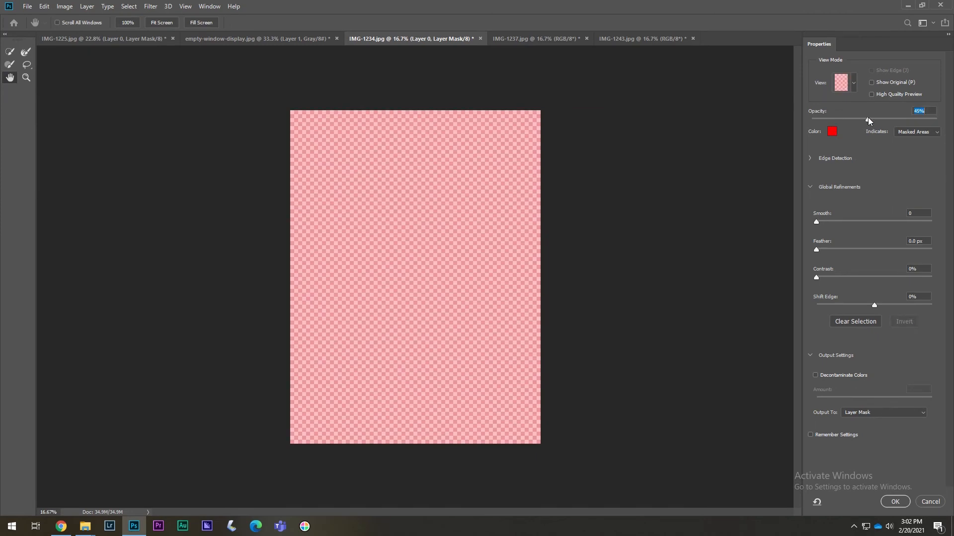
{"action": "left_click", "coordinate": [850, 85]}
{"action": "left_click", "coordinate": [855, 85]}
{"action": "left_click", "coordinate": [855, 85]}
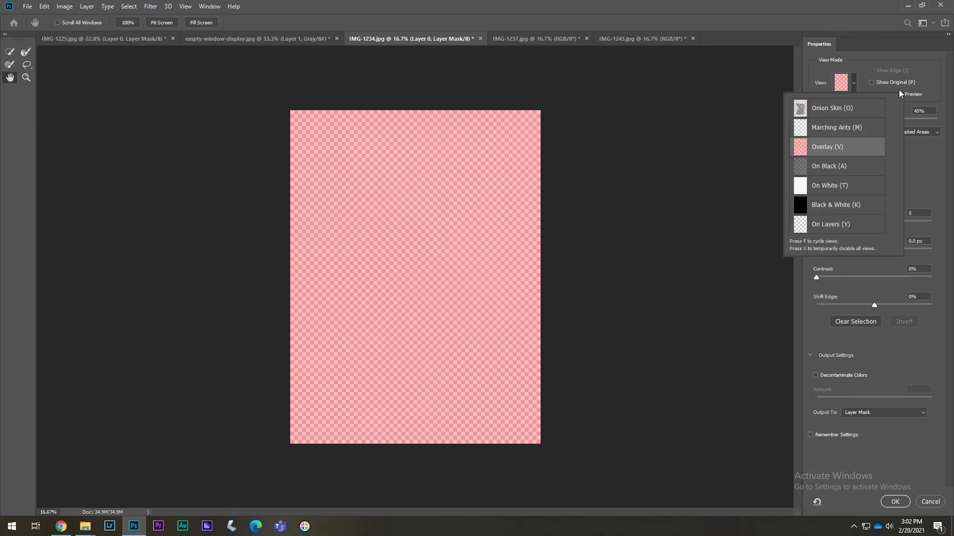
{"action": "left_click", "coordinate": [930, 501]}
{"action": "left_click", "coordinate": [931, 501]}
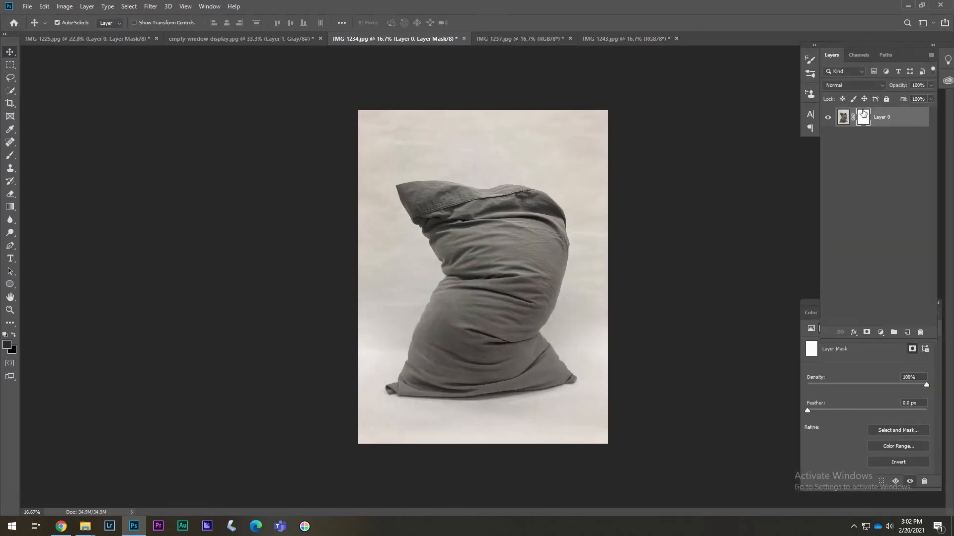
Bring IMG-1234's layer mask into Select and Mask, invert it, and preview it in Overlay view
{"action": "left_click", "coordinate": [898, 431]}
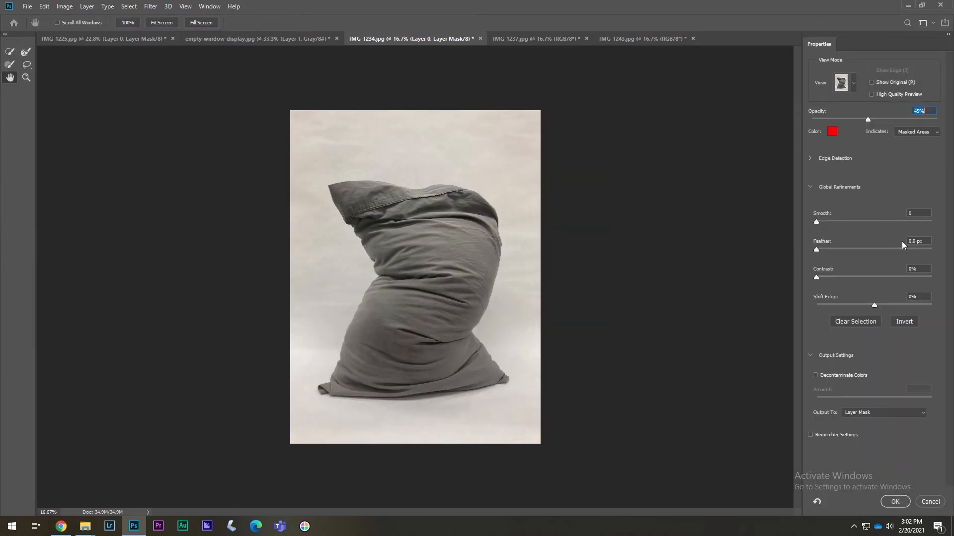
{"action": "left_click", "coordinate": [854, 88]}
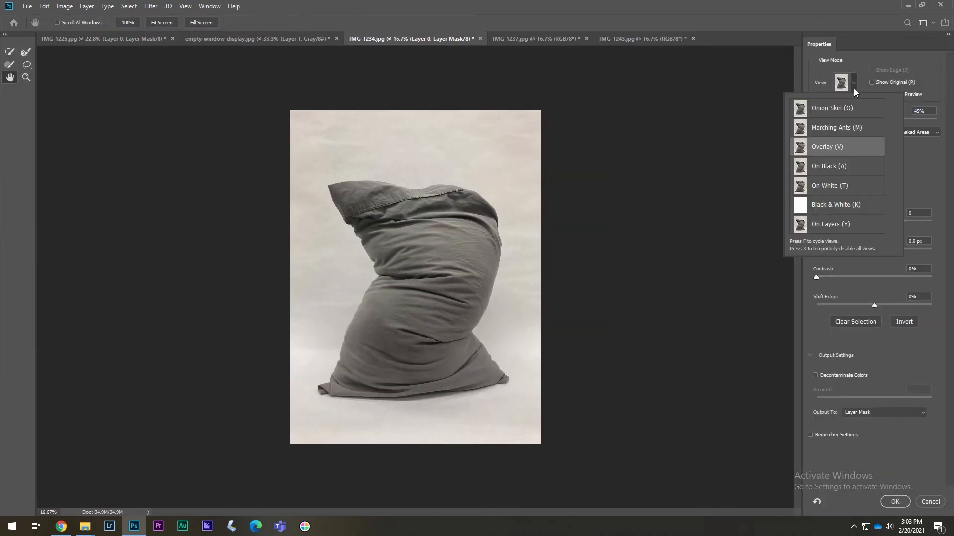
{"action": "left_click", "coordinate": [916, 146]}
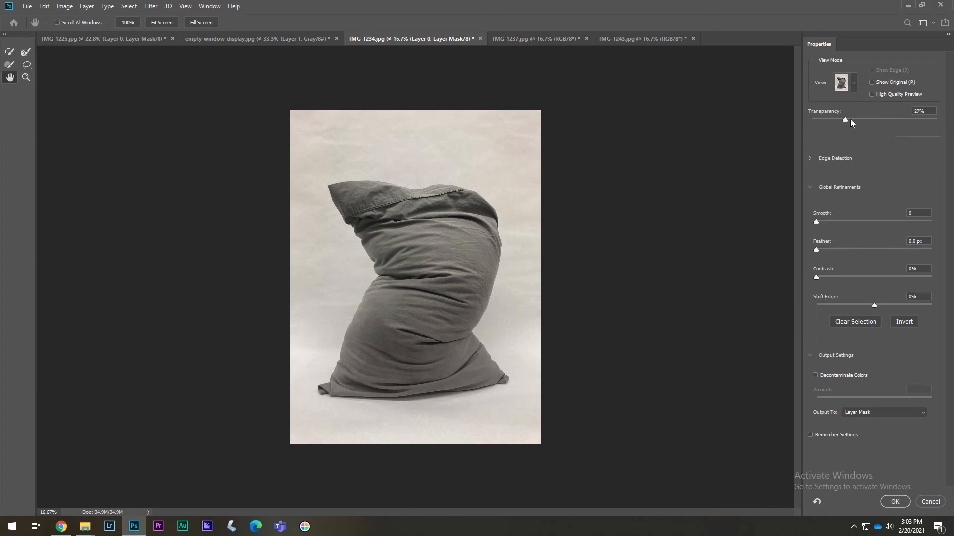
{"action": "left_click_drag", "start_coordinate": [844, 120], "coordinate": [829, 124]}
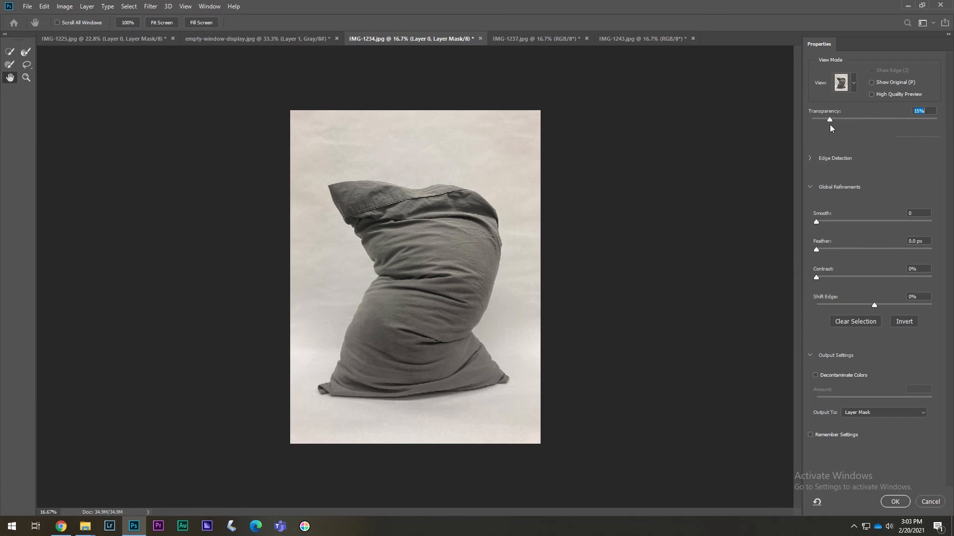
{"action": "left_click", "coordinate": [905, 323]}
{"action": "left_click", "coordinate": [853, 85]}
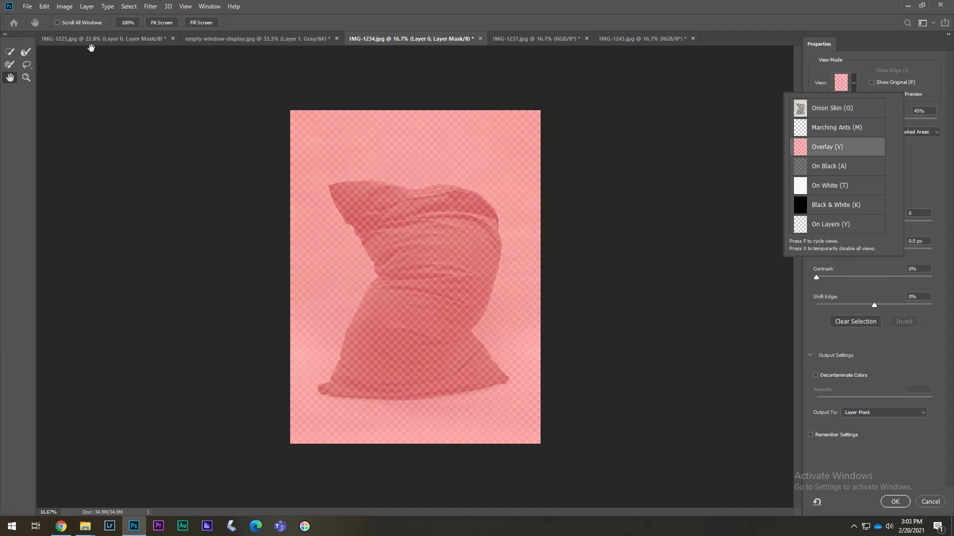
Quick-select the whole IMG-1234 pillow, including its upper seam and bottom edge, and apply the result to the layer mask
{"action": "left_click", "coordinate": [10, 53]}
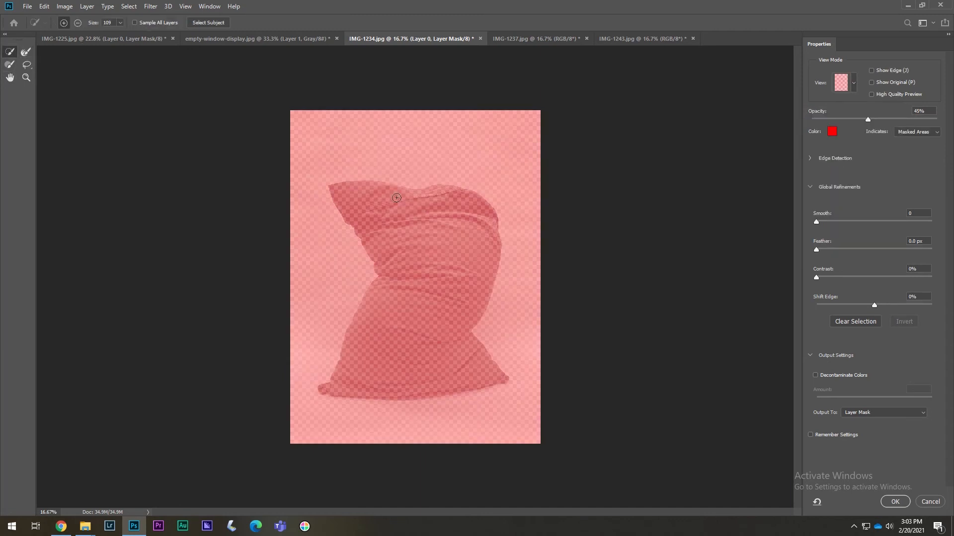
{"action": "left_click_drag", "start_coordinate": [397, 198], "coordinate": [356, 201]}
{"action": "mouse_move", "coordinate": [390, 272]}
{"action": "left_mouse_down"}
{"action": "mouse_move", "coordinate": [397, 295]}
{"action": "mouse_move", "coordinate": [344, 389]}
{"action": "left_mouse_up"}
{"action": "left_click_drag", "start_coordinate": [465, 377], "coordinate": [483, 373]}
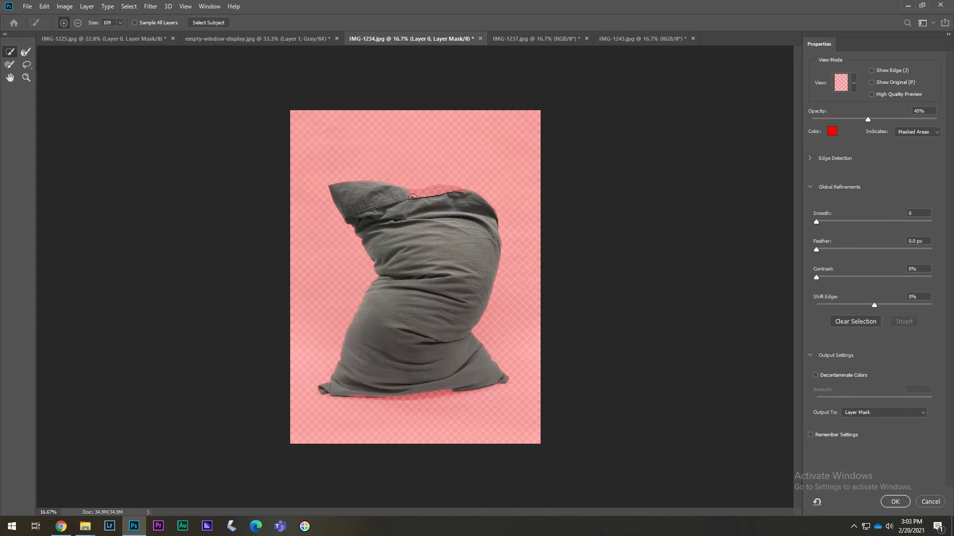
{"action": "left_click_drag", "start_coordinate": [412, 198], "coordinate": [452, 191]}
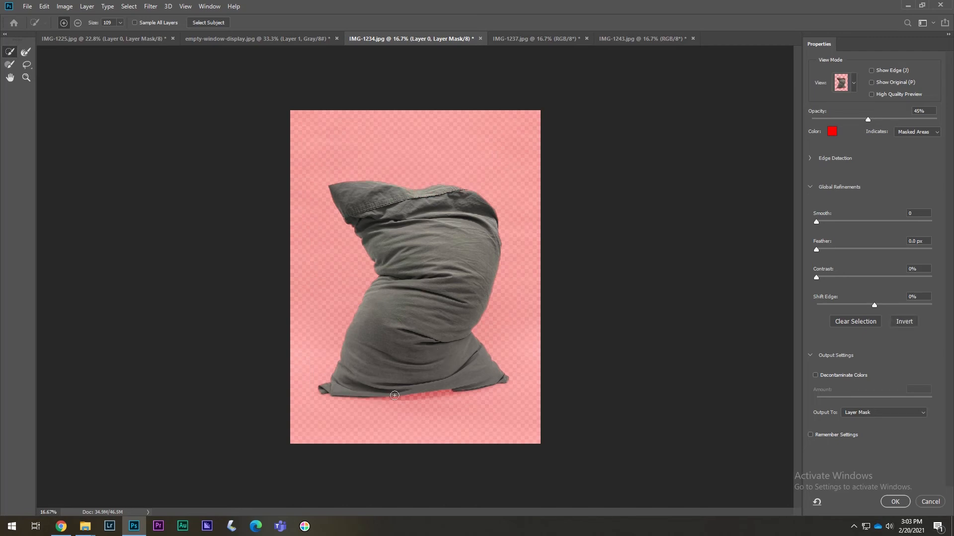
{"action": "left_click_drag", "start_coordinate": [394, 396], "coordinate": [456, 391]}
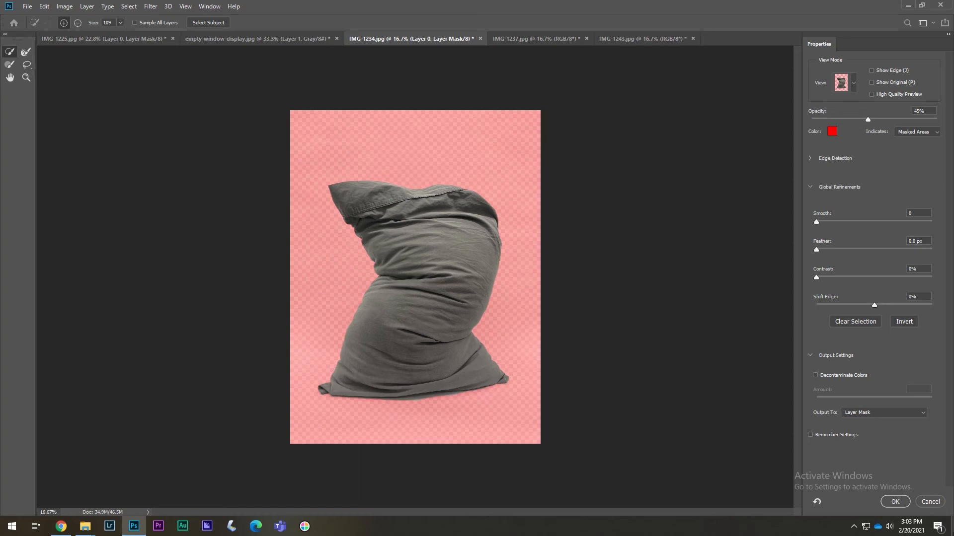
{"action": "left_click", "coordinate": [895, 502]}
Add an inverted layer mask to IMG-1237, quick-select the whole pillow in Onion Skin view at 31% transparency, and apply the mask
{"action": "left_click", "coordinate": [497, 39]}
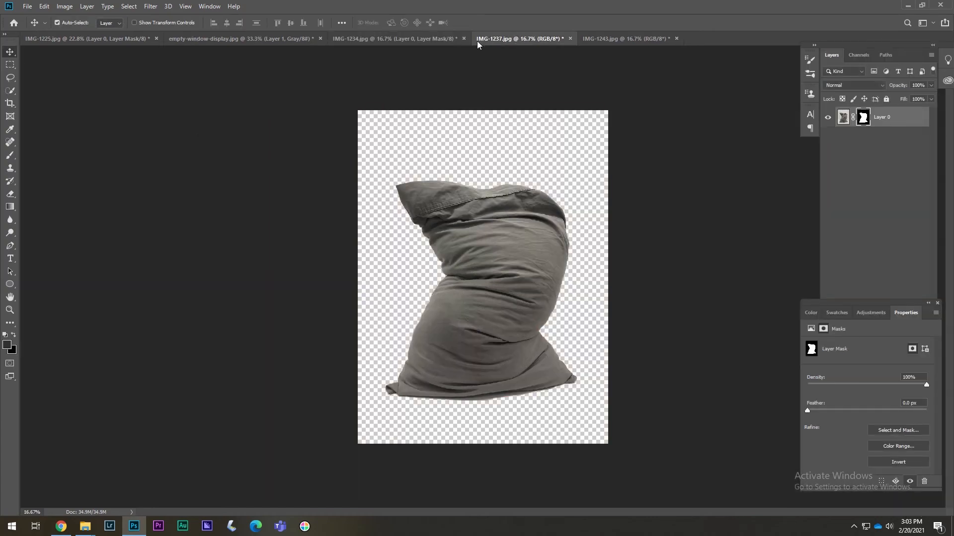
{"action": "left_click", "coordinate": [879, 176]}
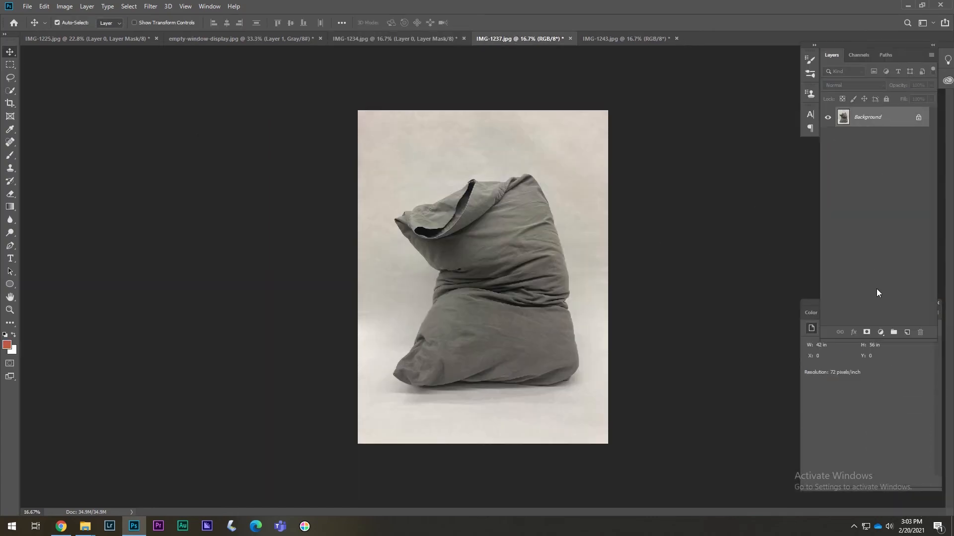
{"action": "left_click", "coordinate": [868, 331]}
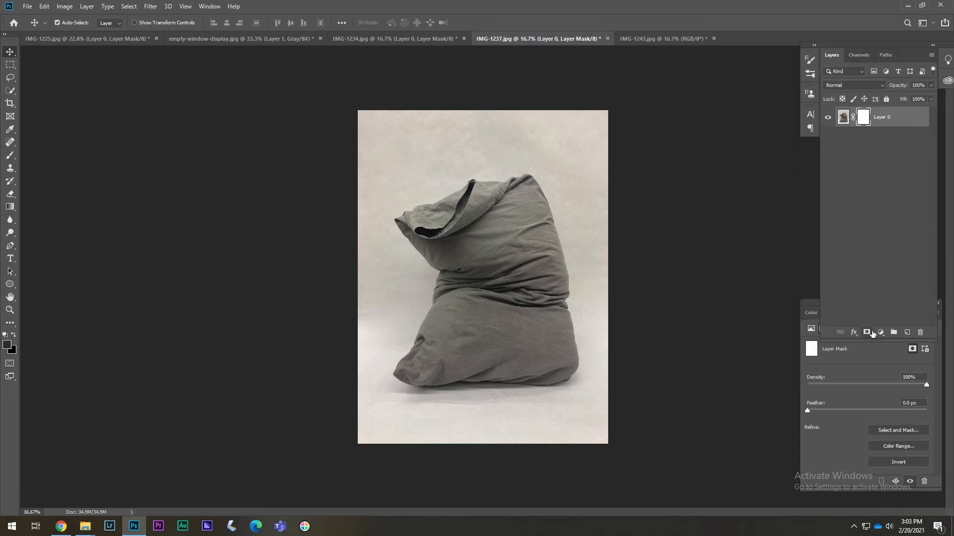
{"action": "left_click", "coordinate": [886, 427]}
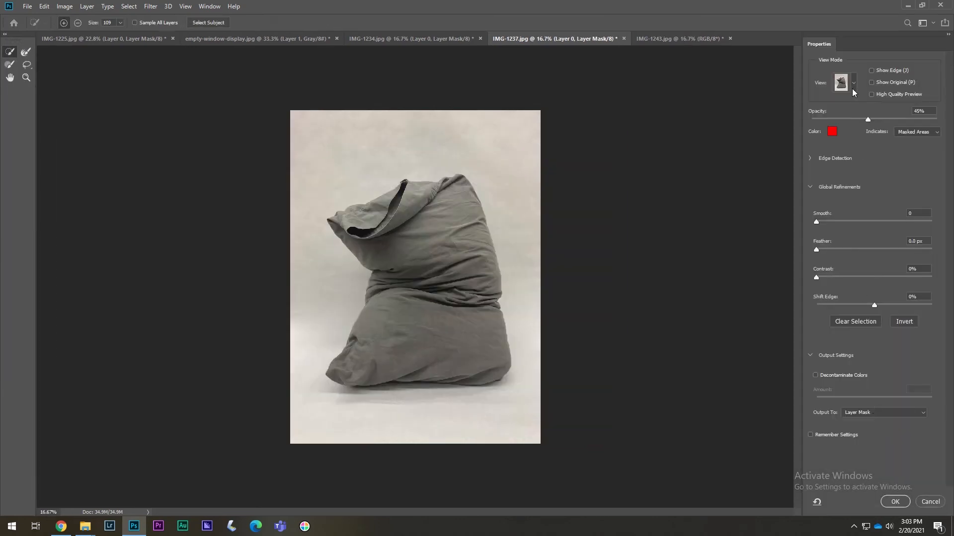
{"action": "left_click", "coordinate": [851, 88]}
{"action": "left_click", "coordinate": [912, 133]}
{"action": "left_click", "coordinate": [910, 326]}
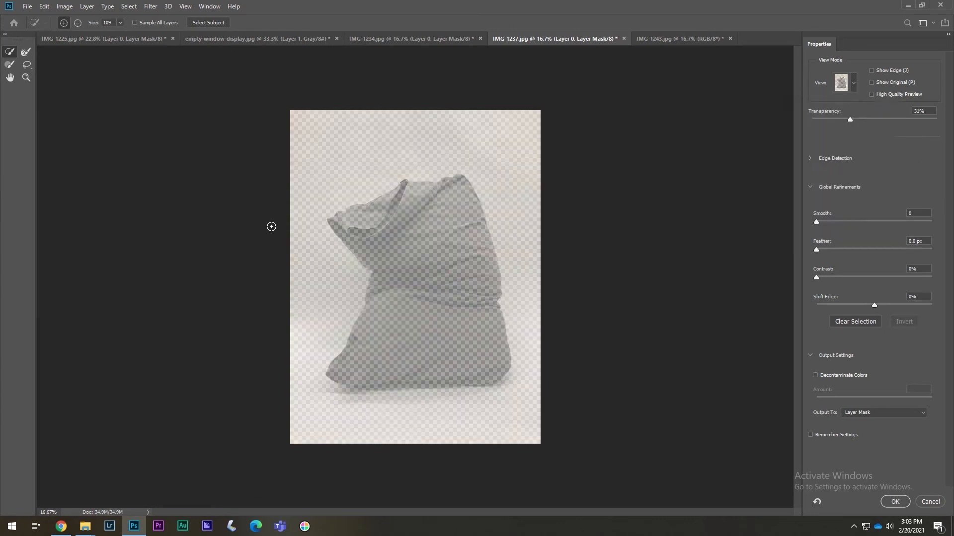
{"action": "mouse_move", "coordinate": [430, 210]}
{"action": "left_mouse_down"}
{"action": "mouse_move", "coordinate": [397, 209]}
{"action": "mouse_move", "coordinate": [375, 228]}
{"action": "mouse_move", "coordinate": [400, 279]}
{"action": "mouse_move", "coordinate": [377, 360]}
{"action": "mouse_move", "coordinate": [386, 371]}
{"action": "mouse_move", "coordinate": [461, 356]}
{"action": "left_mouse_up"}
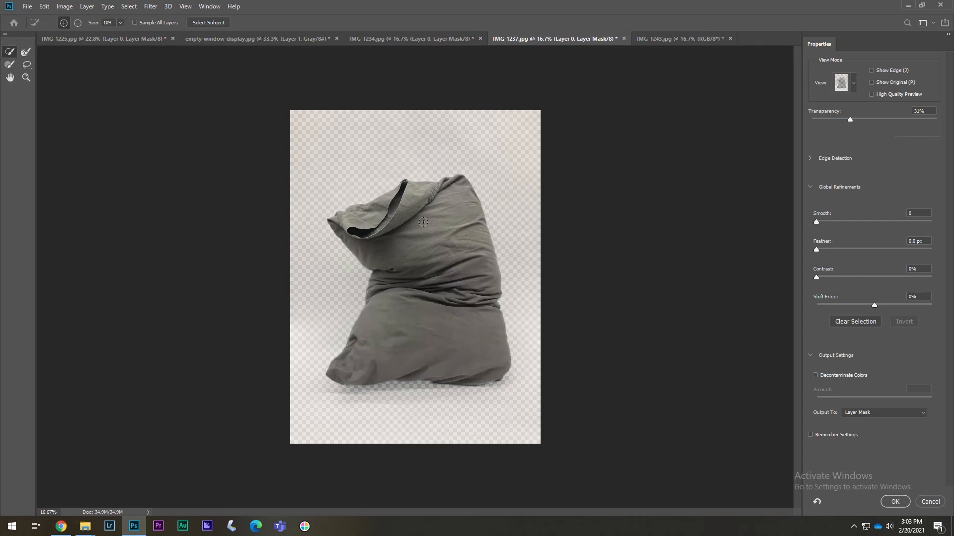
{"action": "left_click", "coordinate": [895, 501]}
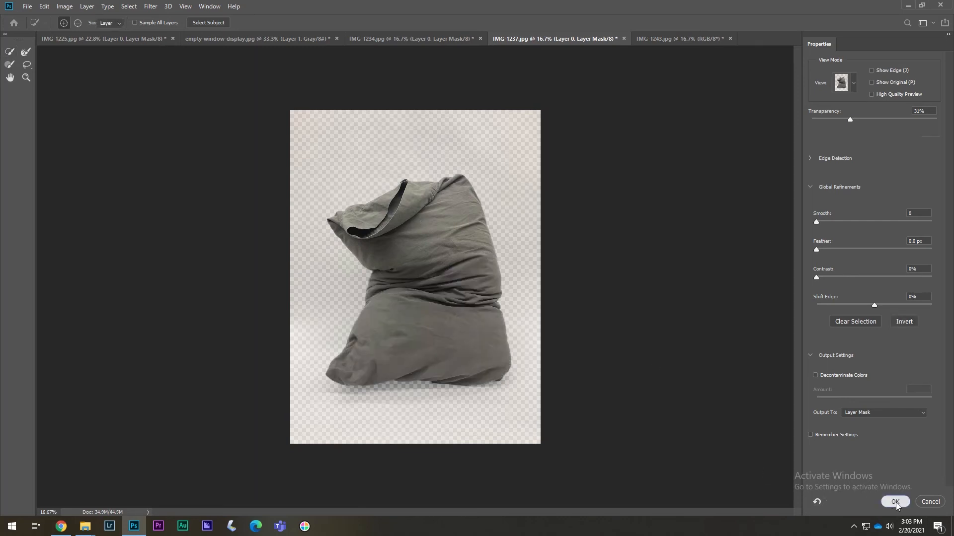
Add an inverted layer mask to IMG-1243 using Select and Mask, quick-select the whole pillow, and apply the mask
{"action": "left_click", "coordinate": [667, 39]}
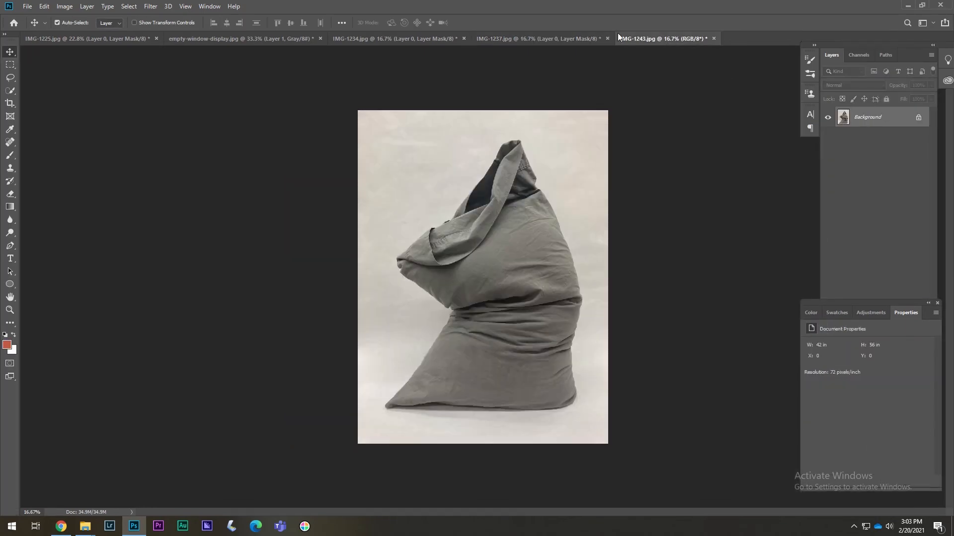
{"action": "left_click", "coordinate": [880, 279]}
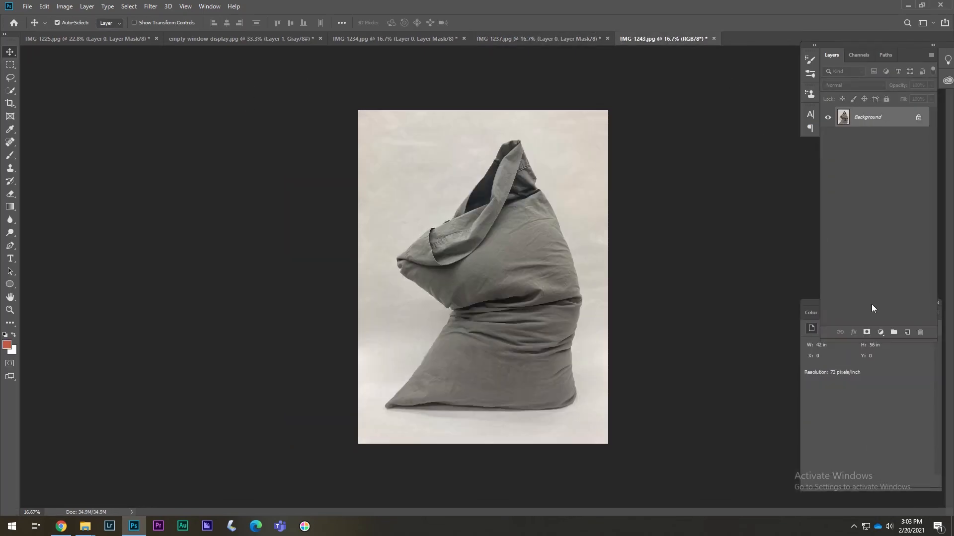
{"action": "left_click", "coordinate": [867, 331]}
{"action": "left_click", "coordinate": [902, 431]}
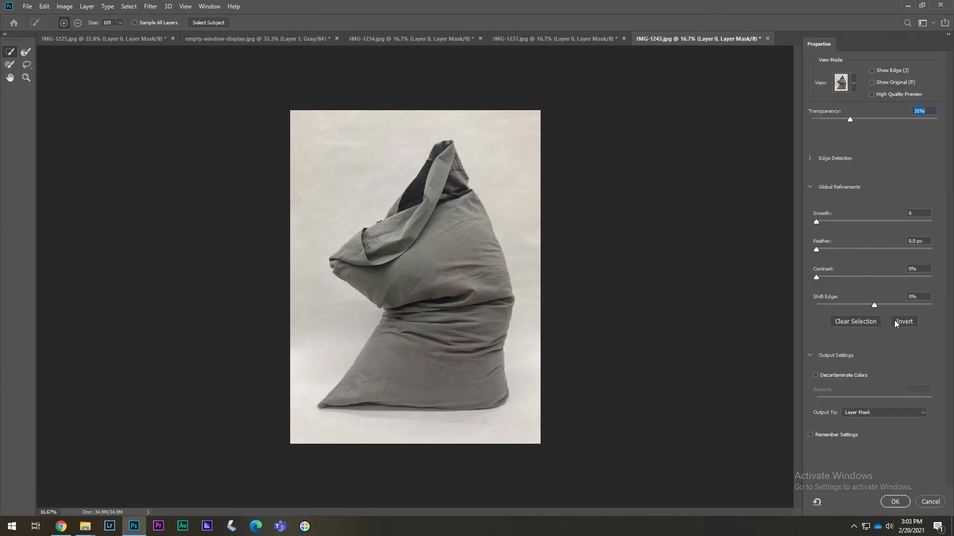
{"action": "left_click", "coordinate": [897, 324]}
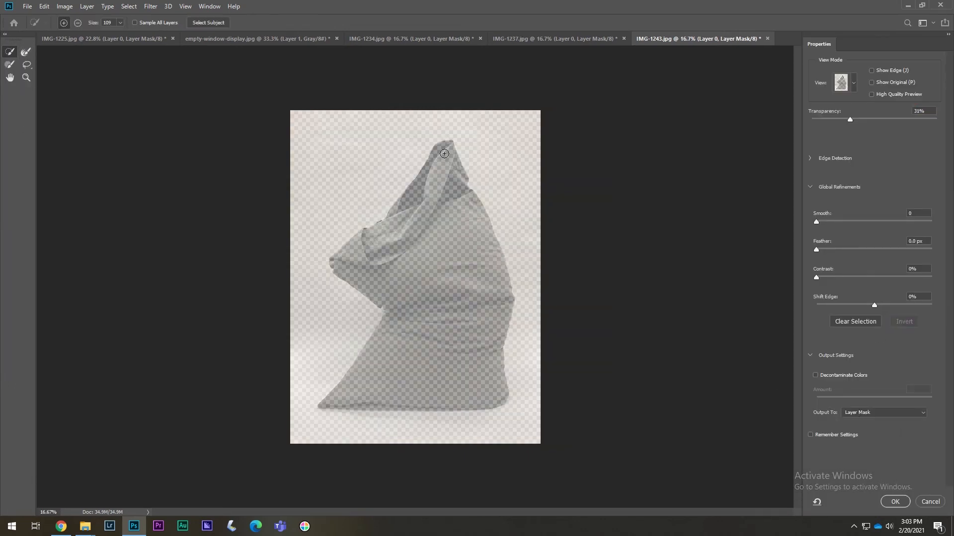
{"action": "mouse_move", "coordinate": [444, 154]}
{"action": "left_mouse_down"}
{"action": "mouse_move", "coordinate": [406, 221]}
{"action": "mouse_move", "coordinate": [357, 262]}
{"action": "mouse_move", "coordinate": [411, 313]}
{"action": "mouse_move", "coordinate": [408, 341]}
{"action": "mouse_move", "coordinate": [360, 384]}
{"action": "mouse_move", "coordinate": [453, 398]}
{"action": "left_mouse_up"}
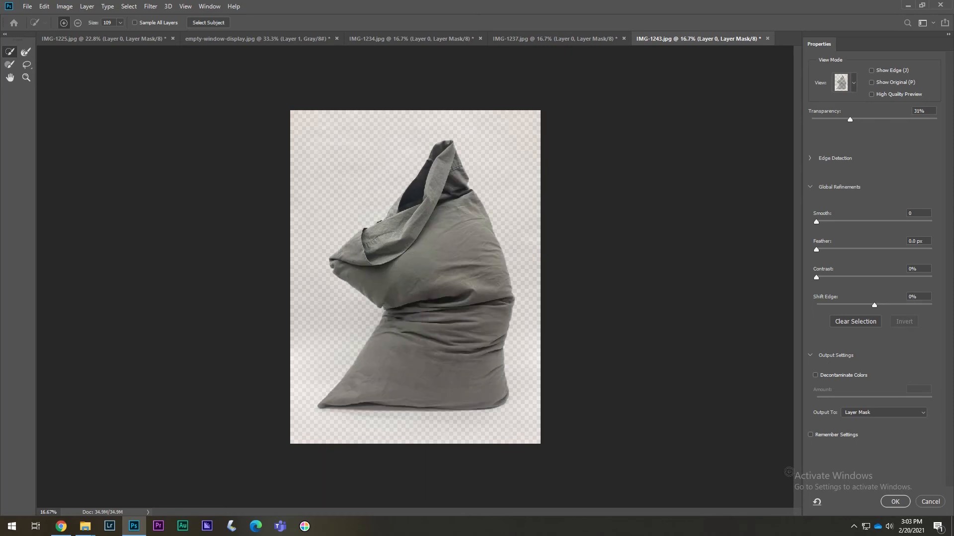
{"action": "left_click", "coordinate": [894, 501]}
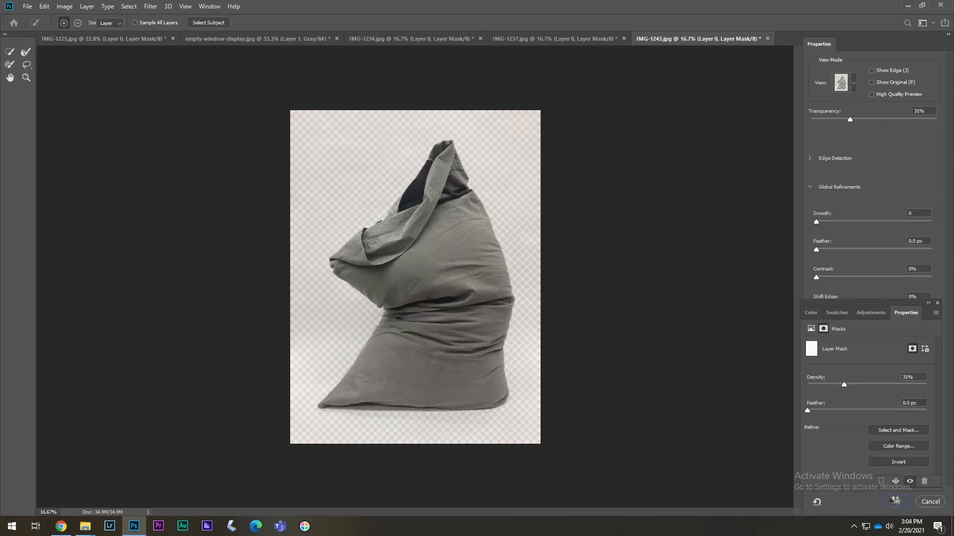
Bring the masked IMG-1234 pillow into the empty window display and scale it down to 28.80%
{"action": "left_click", "coordinate": [404, 42]}
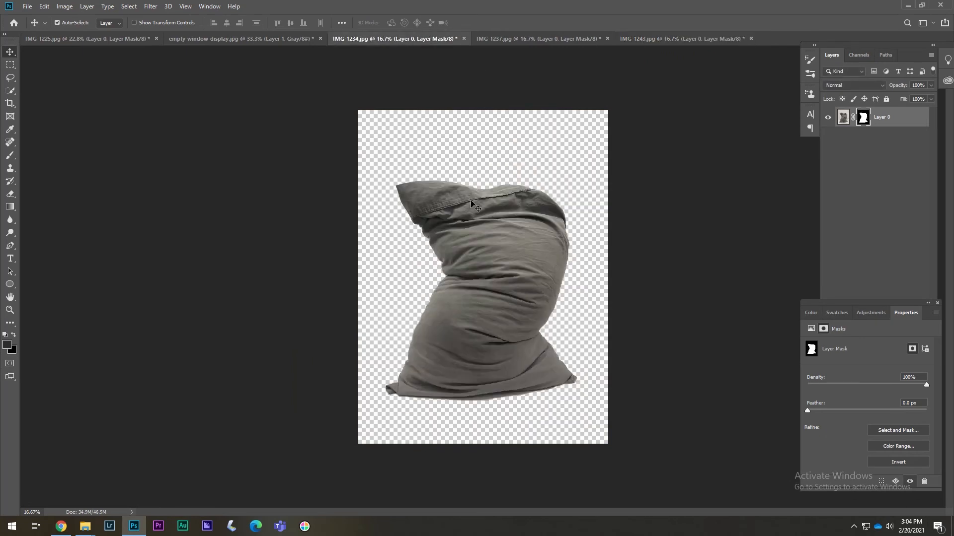
{"action": "left_click_drag", "start_coordinate": [490, 238], "coordinate": [529, 307]}
{"action": "left_click_drag", "start_coordinate": [591, 228], "coordinate": [524, 176]}
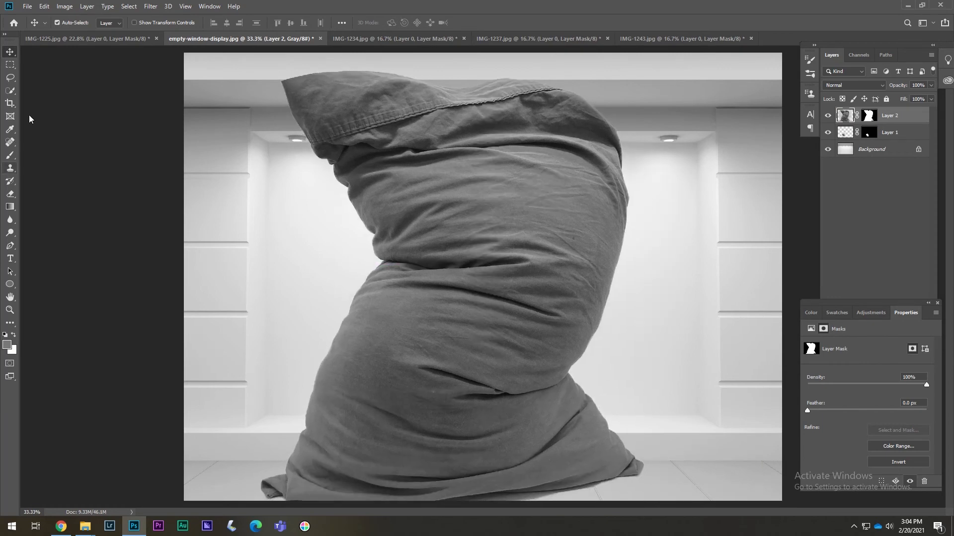
{"action": "left_click", "coordinate": [44, 6]}
{"action": "mouse_move", "coordinate": [73, 236]}
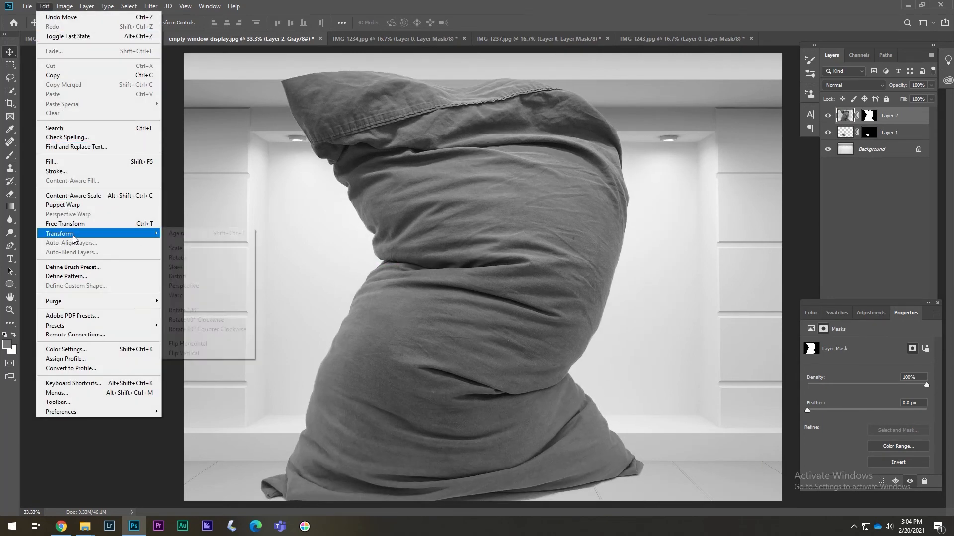
{"action": "left_click", "coordinate": [116, 227]}
{"action": "left_click_drag", "start_coordinate": [618, 128], "coordinate": [611, 278]}
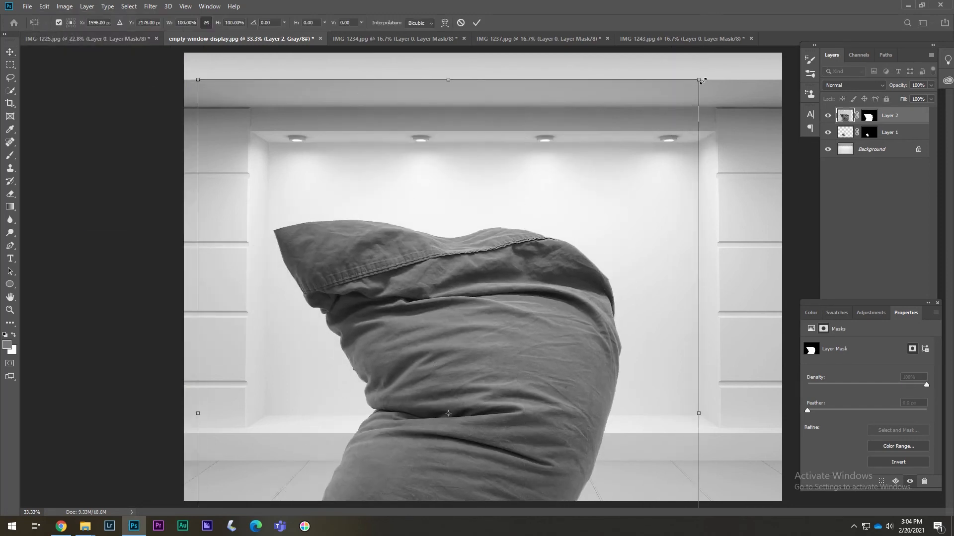
{"action": "left_click_drag", "start_coordinate": [702, 81], "coordinate": [490, 361]}
{"action": "left_click_drag", "start_coordinate": [381, 481], "coordinate": [586, 256]}
{"action": "left_click_drag", "start_coordinate": [692, 137], "coordinate": [569, 342]}
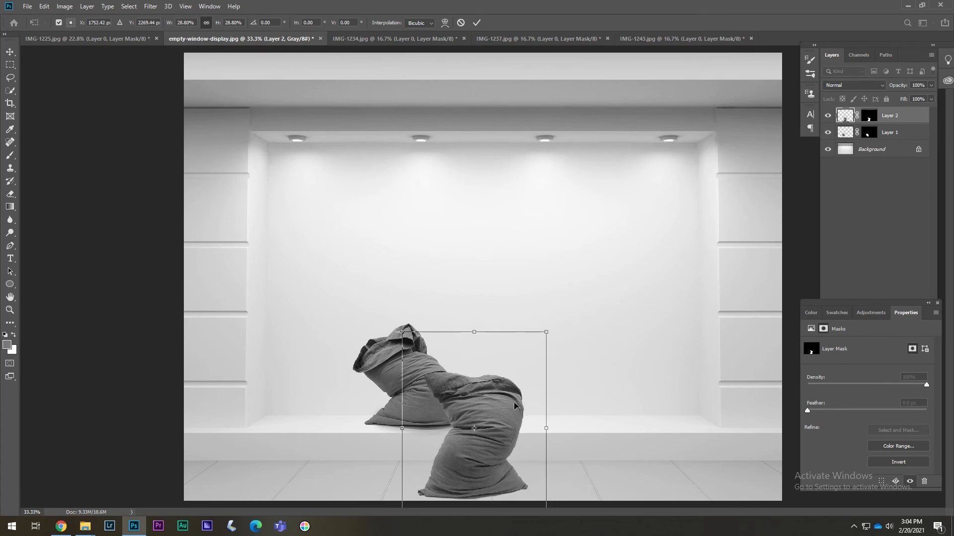
Place the IMG-1234 pillow on the shelf beside the first pillow, scaled to 24.49% and rotated 3.21°
{"action": "left_click_drag", "start_coordinate": [513, 401], "coordinate": [429, 342]}
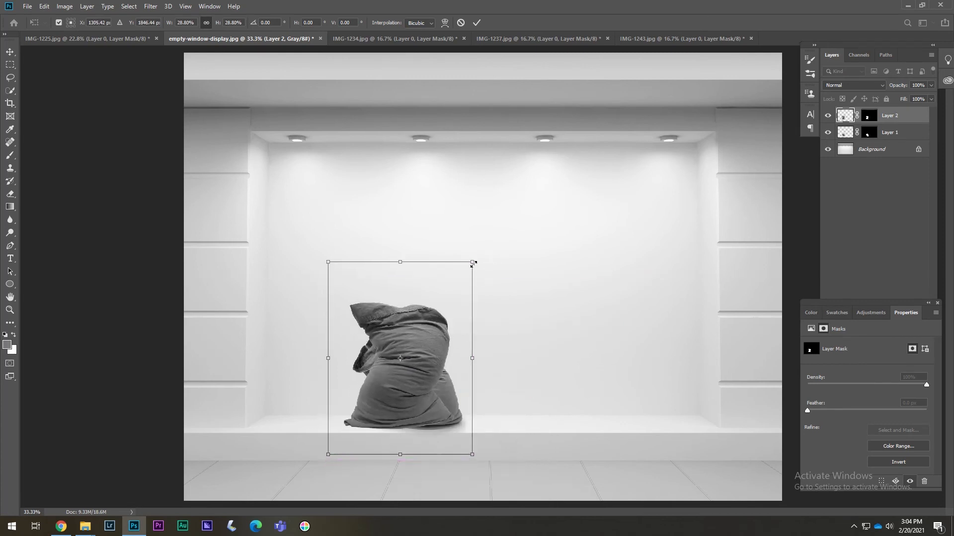
{"action": "left_click_drag", "start_coordinate": [471, 264], "coordinate": [468, 268]}
{"action": "left_click_drag", "start_coordinate": [403, 363], "coordinate": [318, 363]}
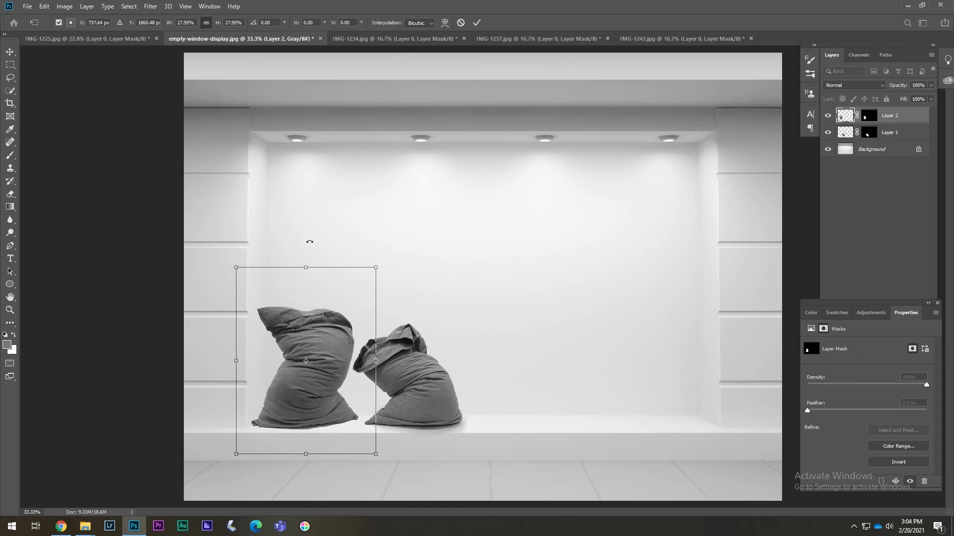
{"action": "left_click_drag", "start_coordinate": [312, 242], "coordinate": [311, 225]}
{"action": "left_click_drag", "start_coordinate": [376, 261], "coordinate": [359, 285]}
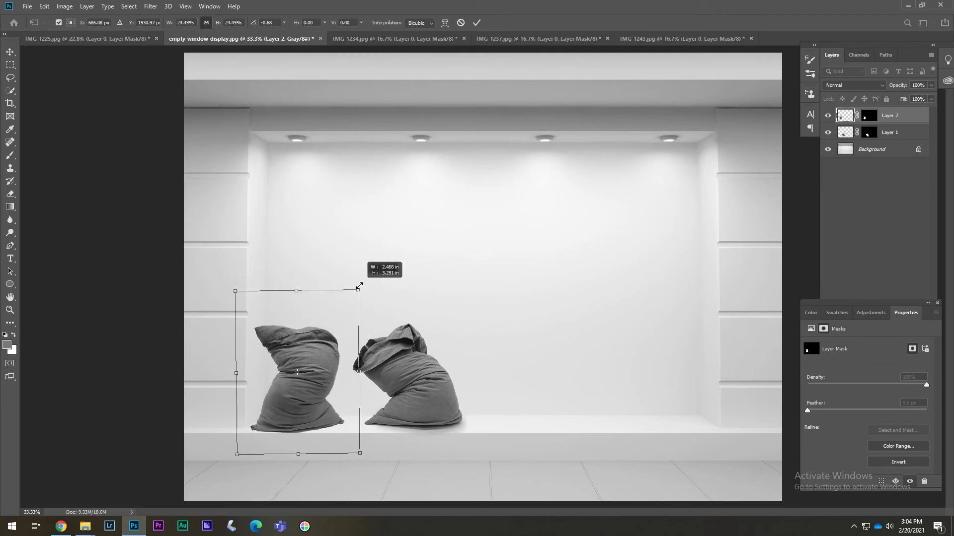
{"action": "left_click_drag", "start_coordinate": [307, 367], "coordinate": [314, 360]}
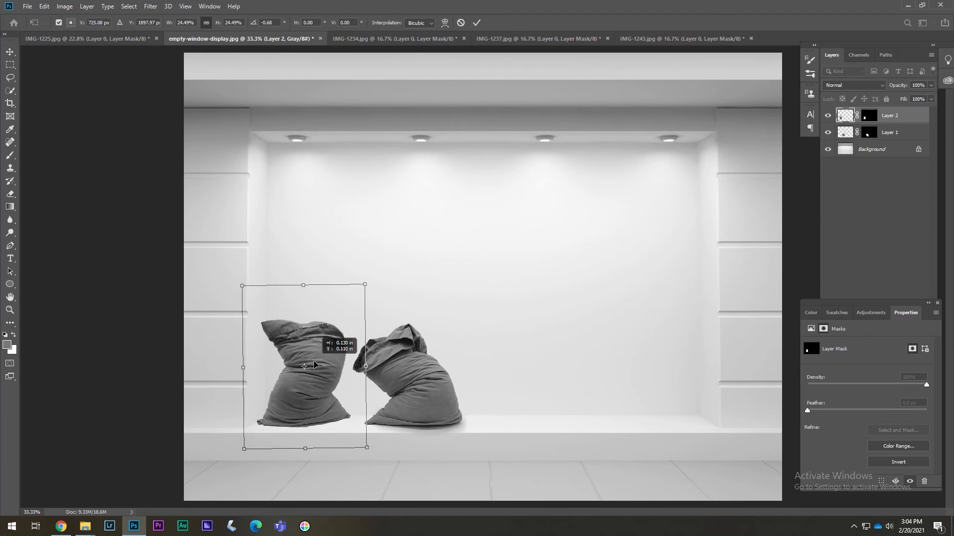
{"action": "left_click_drag", "start_coordinate": [294, 267], "coordinate": [301, 267]}
{"action": "left_click_drag", "start_coordinate": [313, 347], "coordinate": [327, 346]}
{"action": "left_click", "coordinate": [862, 166]}
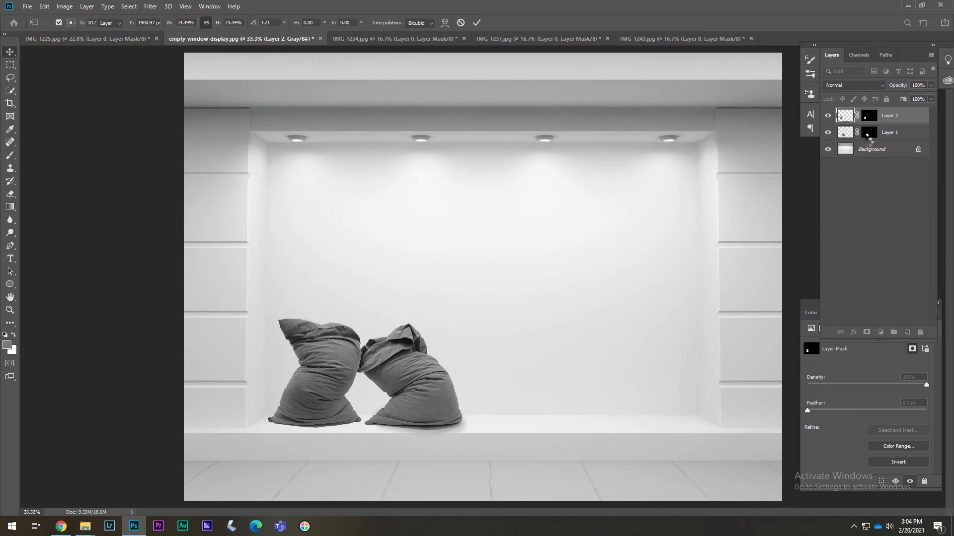
Try the first pillow's layer above the IMG-1234 pillow's layer, and put the layers back in their original order
{"action": "left_click_drag", "start_coordinate": [851, 132], "coordinate": [848, 110]}
{"action": "left_click", "coordinate": [847, 110]}
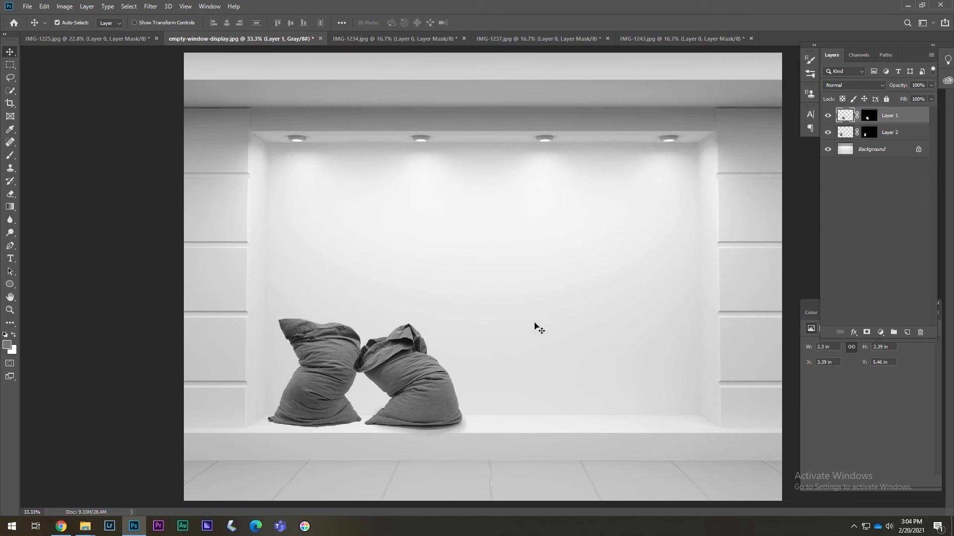
{"action": "left_click_drag", "start_coordinate": [873, 138], "coordinate": [867, 108]}
{"action": "left_click", "coordinate": [476, 198]}
{"action": "left_click_drag", "start_coordinate": [888, 134], "coordinate": [893, 112]}
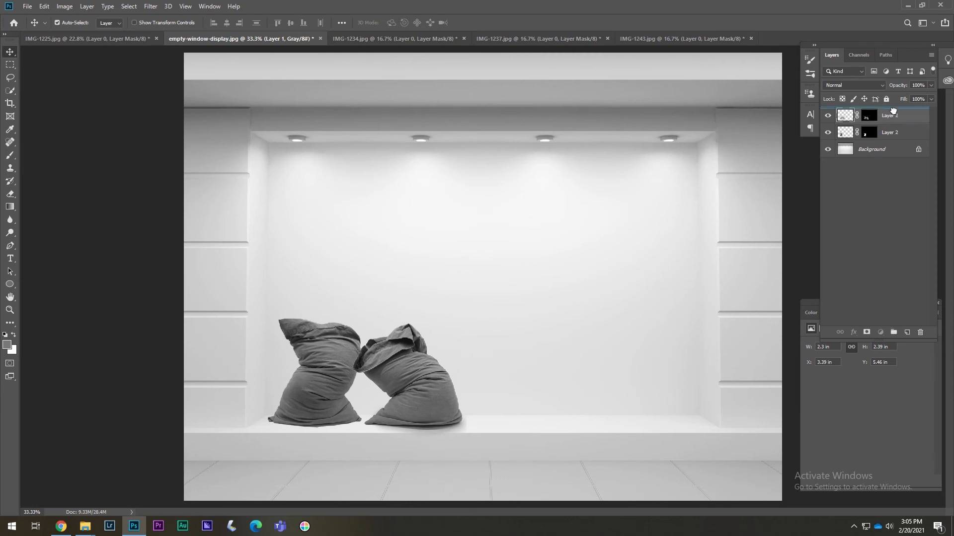
{"action": "left_click", "coordinate": [418, 375]}
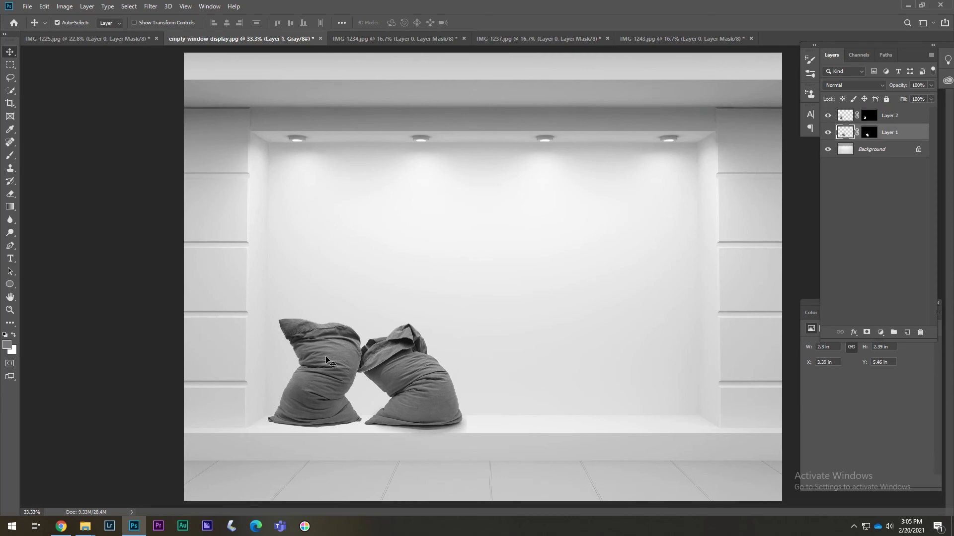
Move the IMG-1234 pillow to the right end of the shelf and bring the masked IMG-1237 pillow into the window display
{"action": "left_click_drag", "start_coordinate": [328, 363], "coordinate": [669, 358]}
{"action": "left_click", "coordinate": [513, 36]}
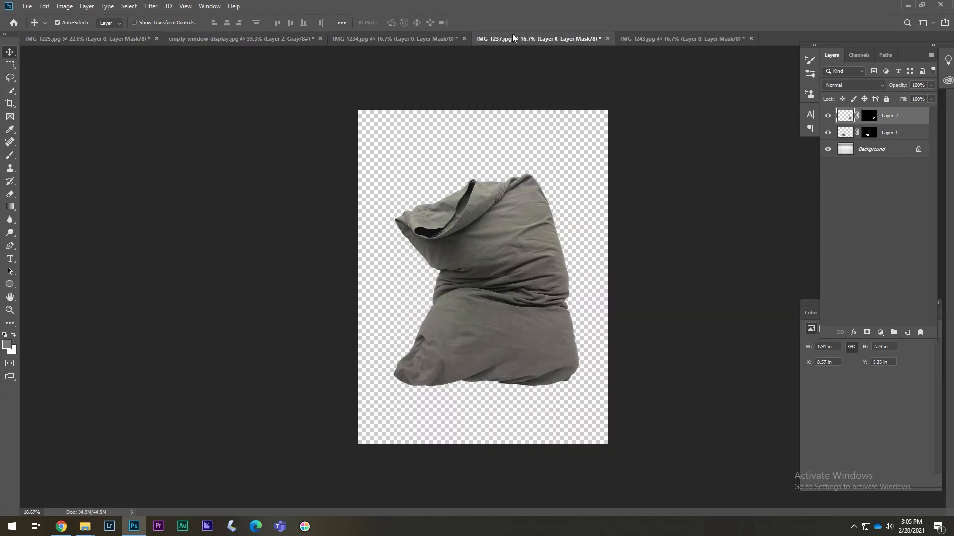
{"action": "left_click", "coordinate": [112, 38]}
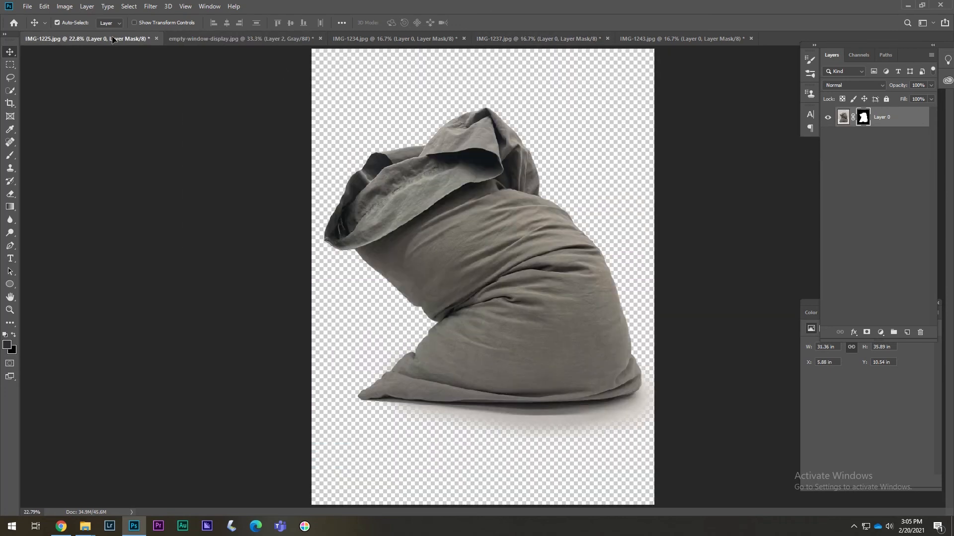
{"action": "left_click_drag", "start_coordinate": [430, 214], "coordinate": [502, 269]}
Scale the IMG-1237 pillow down to about 1.88 × 2.16 in and place it at the left end of the shelf
{"action": "left_click", "coordinate": [44, 6]}
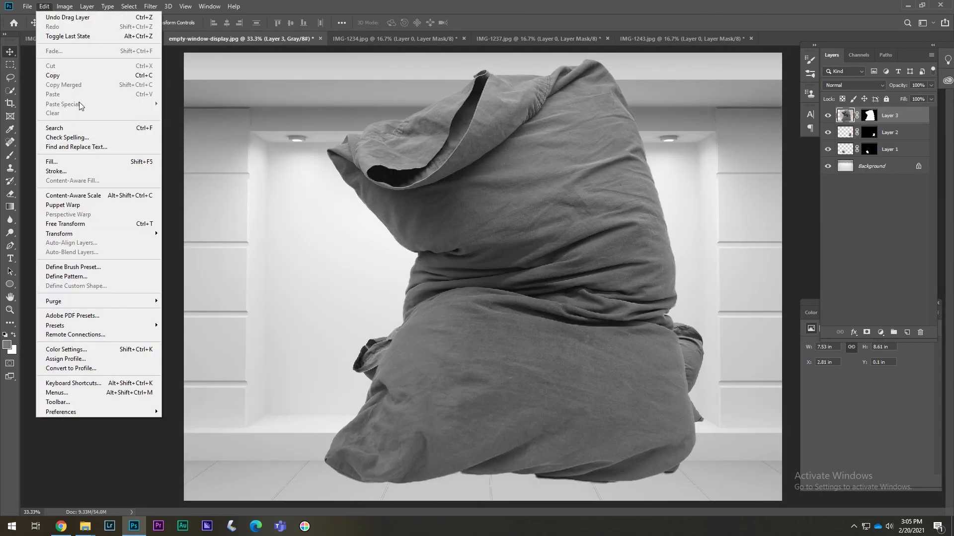
{"action": "left_click", "coordinate": [85, 224]}
{"action": "left_click_drag", "start_coordinate": [614, 181], "coordinate": [606, 334]}
{"action": "left_click_drag", "start_coordinate": [745, 89], "coordinate": [561, 335]}
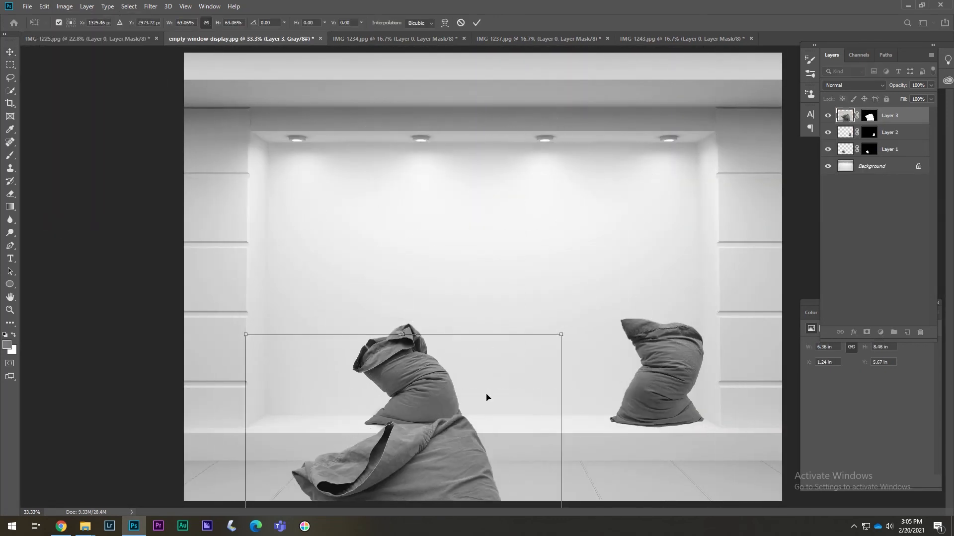
{"action": "left_click_drag", "start_coordinate": [487, 397], "coordinate": [526, 174]}
{"action": "left_click_drag", "start_coordinate": [601, 111], "coordinate": [414, 361]}
{"action": "mouse_move", "coordinate": [355, 461]}
{"action": "left_mouse_down"}
{"action": "mouse_move", "coordinate": [431, 397]}
{"action": "mouse_move", "coordinate": [408, 385]}
{"action": "mouse_move", "coordinate": [295, 387]}
{"action": "mouse_move", "coordinate": [368, 456]}
{"action": "left_mouse_up"}
{"action": "left_click_drag", "start_coordinate": [320, 376], "coordinate": [324, 379]}
{"action": "key", "text": "Return"}
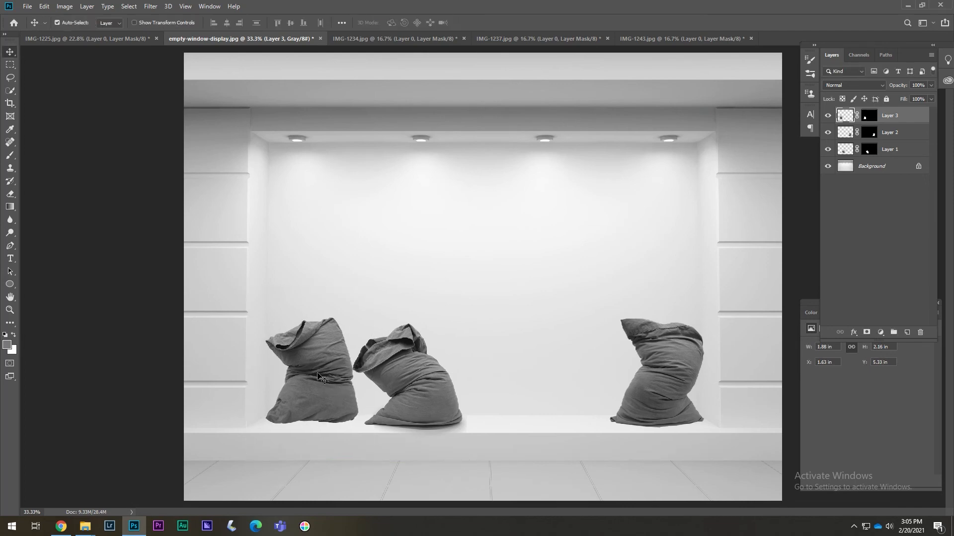
Bring the masked IMG-1243 pillow into the window display and scale it down to 33.20%
{"action": "left_click", "coordinate": [646, 39]}
{"action": "left_click_drag", "start_coordinate": [598, 184], "coordinate": [526, 298]}
{"action": "left_click", "coordinate": [44, 6]}
{"action": "left_click", "coordinate": [85, 223]}
{"action": "left_click_drag", "start_coordinate": [614, 219], "coordinate": [512, 395]}
{"action": "left_click_drag", "start_coordinate": [672, 133], "coordinate": [519, 336]}
{"action": "left_click_drag", "start_coordinate": [438, 350], "coordinate": [534, 107]}
{"action": "left_click_drag", "start_coordinate": [617, 94], "coordinate": [435, 336]}
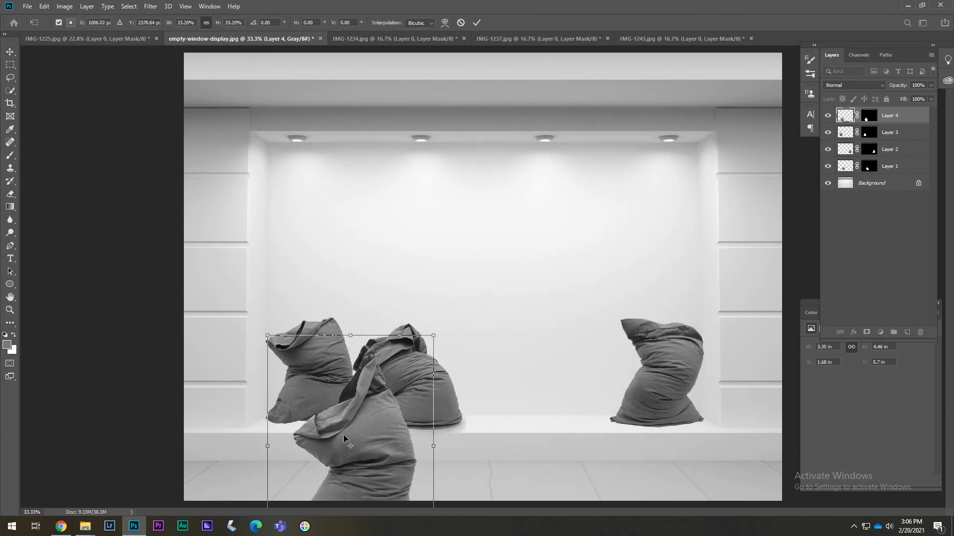
Scale the IMG-1243 pillow further to about 1.96 × 2.69 in and stand it in the gap left of the IMG-1234 pillow
{"action": "left_click_drag", "start_coordinate": [346, 433], "coordinate": [485, 290]}
{"action": "left_click_drag", "start_coordinate": [575, 194], "coordinate": [532, 251]}
{"action": "left_click_drag", "start_coordinate": [481, 323], "coordinate": [553, 362]}
{"action": "right_click", "coordinate": [549, 350]}
{"action": "left_click", "coordinate": [530, 248]}
{"action": "key", "text": "Return"}
Shift the pillows along the shelf so that all four are evenly spaced
{"action": "left_click_drag", "start_coordinate": [419, 377], "coordinate": [431, 377]}
{"action": "left_click_drag", "start_coordinate": [658, 380], "coordinate": [646, 380]}
{"action": "left_click_drag", "start_coordinate": [313, 374], "coordinate": [319, 374]}
{"action": "left_click", "coordinate": [647, 237]}
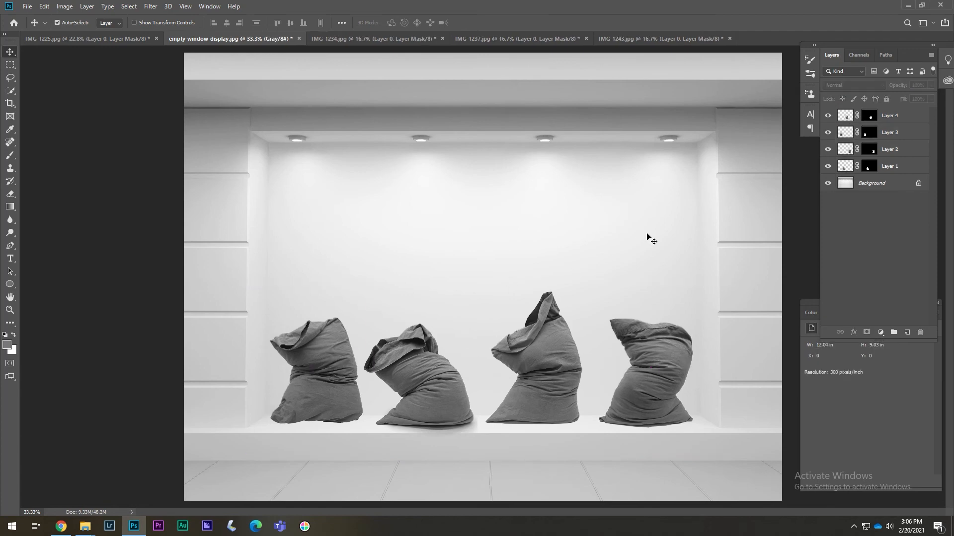
{"action": "left_click_drag", "start_coordinate": [565, 376], "coordinate": [565, 374]}
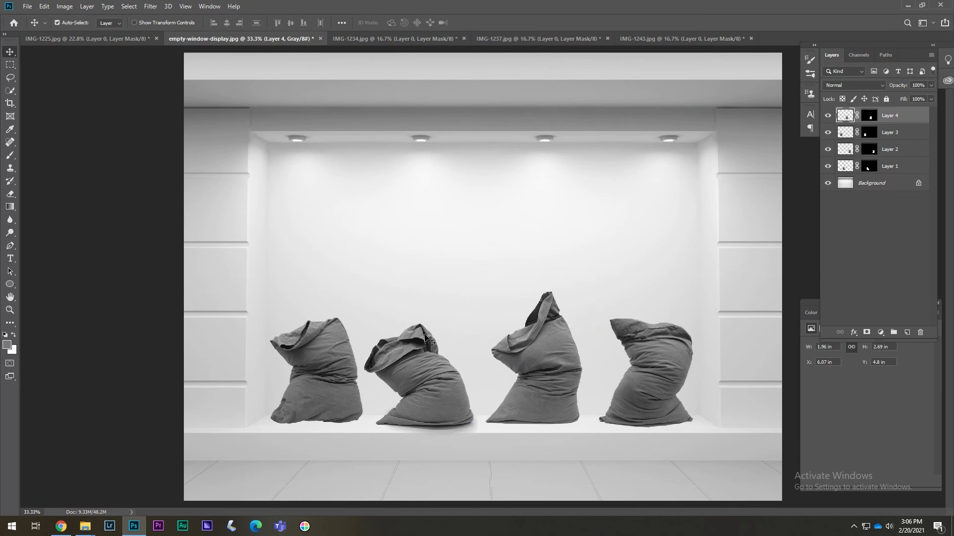
Swap the leftmost IMG-1237 pillow with the rightmost IMG-1234 pillow on the shelf
{"action": "left_click", "coordinate": [305, 385]}
{"action": "left_click", "coordinate": [646, 242]}
{"action": "left_click_drag", "start_coordinate": [340, 360], "coordinate": [661, 226]}
{"action": "left_click_drag", "start_coordinate": [653, 369], "coordinate": [319, 369]}
{"action": "left_click_drag", "start_coordinate": [662, 242], "coordinate": [668, 377]}
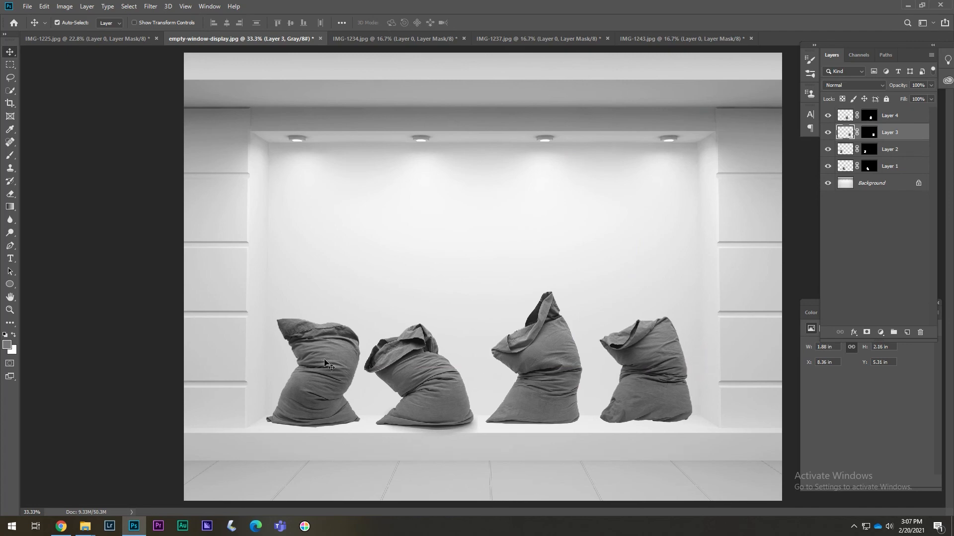
Move the IMG-1243 pillow to second place and IMG-1234 to third, parking IMG-1237 above the left end and IMG-1225 above the right
{"action": "left_click_drag", "start_coordinate": [453, 378], "coordinate": [540, 271]}
{"action": "left_click_drag", "start_coordinate": [540, 371], "coordinate": [430, 385]}
{"action": "left_click_drag", "start_coordinate": [542, 285], "coordinate": [649, 237]}
{"action": "left_click_drag", "start_coordinate": [660, 373], "coordinate": [349, 249]}
{"action": "left_click_drag", "start_coordinate": [336, 366], "coordinate": [543, 366]}
Scale the IMG-1243 pillow down to about 1.81 × 2.49 in and lower the two raised pillows onto the shelf's ends
{"action": "left_click", "coordinate": [428, 369]}
{"action": "left_click", "coordinate": [44, 6]}
{"action": "left_click", "coordinate": [90, 219]}
{"action": "left_click_drag", "start_coordinate": [480, 274], "coordinate": [472, 290]}
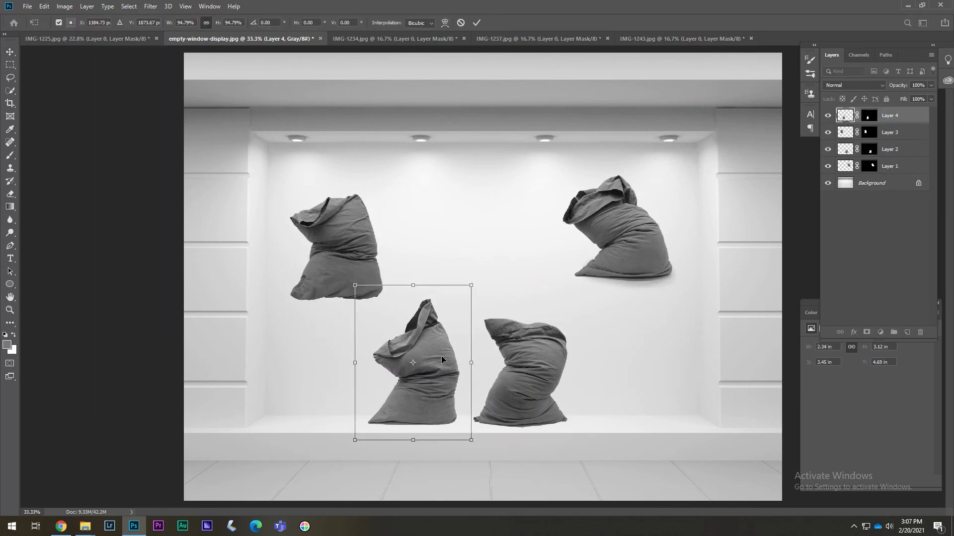
{"action": "left_click_drag", "start_coordinate": [441, 356], "coordinate": [440, 346]}
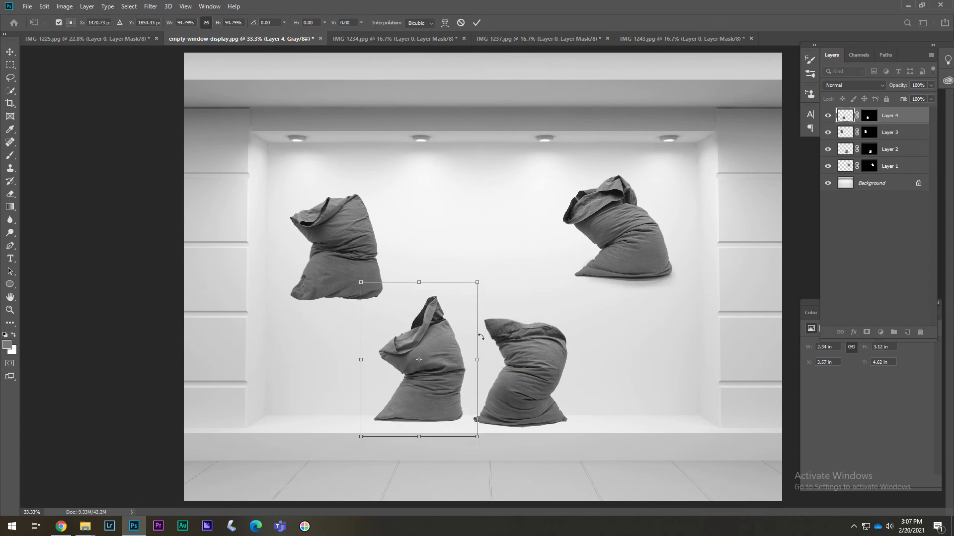
{"action": "key", "text": "Return"}
{"action": "left_click_drag", "start_coordinate": [341, 238], "coordinate": [330, 359]}
{"action": "left_click_drag", "start_coordinate": [678, 247], "coordinate": [645, 382]}
Enlarge the IMG-1243 pillow to 101.69% to align its base with the neighbouring pillows
{"action": "left_click", "coordinate": [401, 386]}
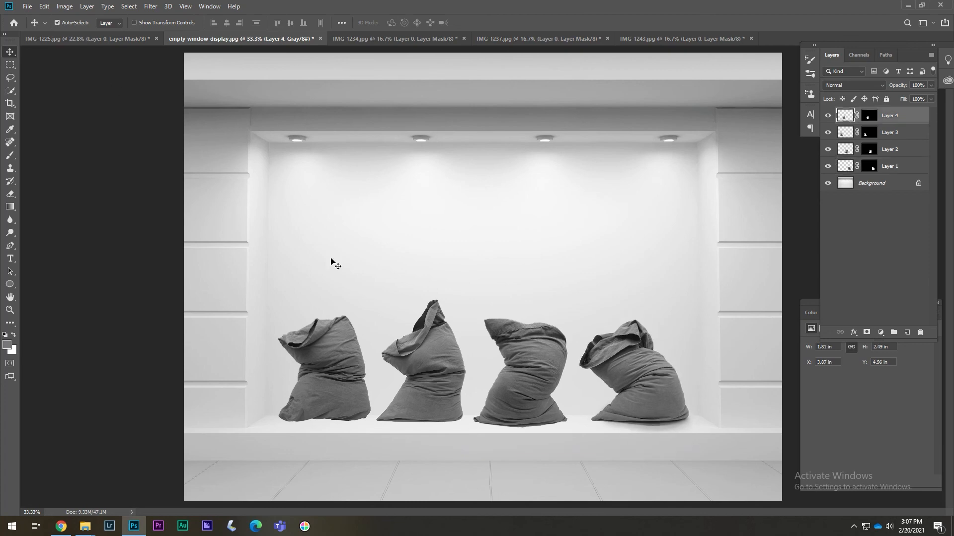
{"action": "left_click", "coordinate": [44, 6]}
{"action": "left_click", "coordinate": [65, 204]}
{"action": "left_click_drag", "start_coordinate": [478, 439], "coordinate": [481, 441]}
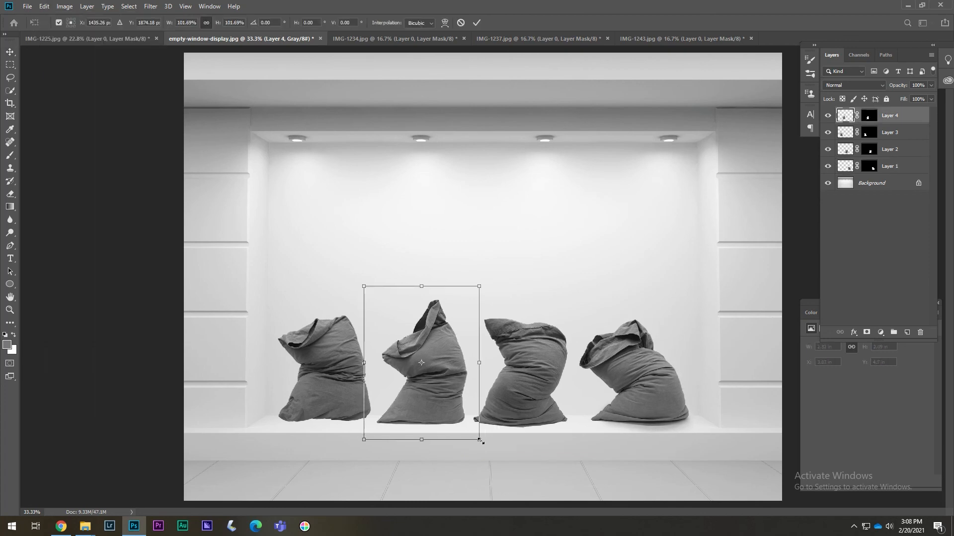
{"action": "key", "text": "Return"}
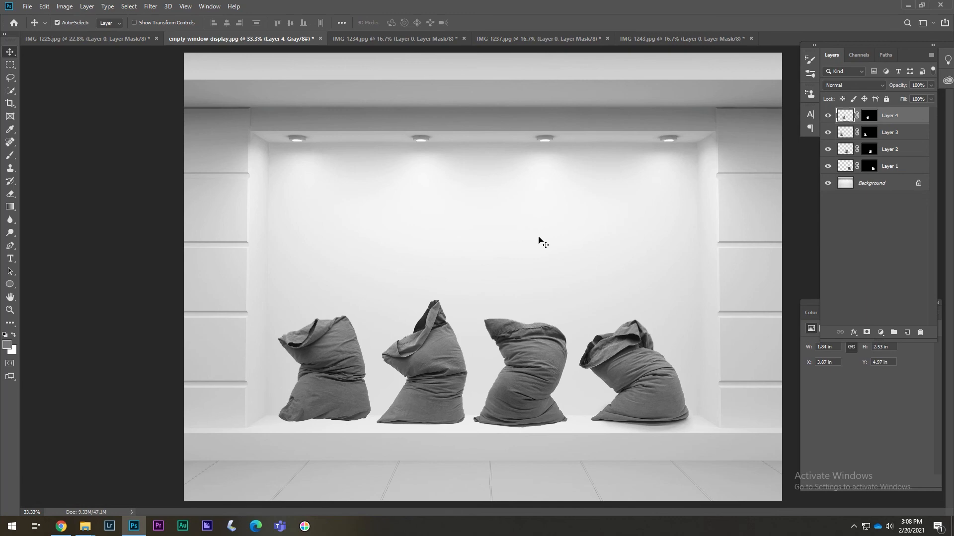
Save the composite as a quality 10 JPEG in the Pillow folder, named with the author's full name followed by "_Pillow Window Display"
{"action": "left_click", "coordinate": [27, 7]}
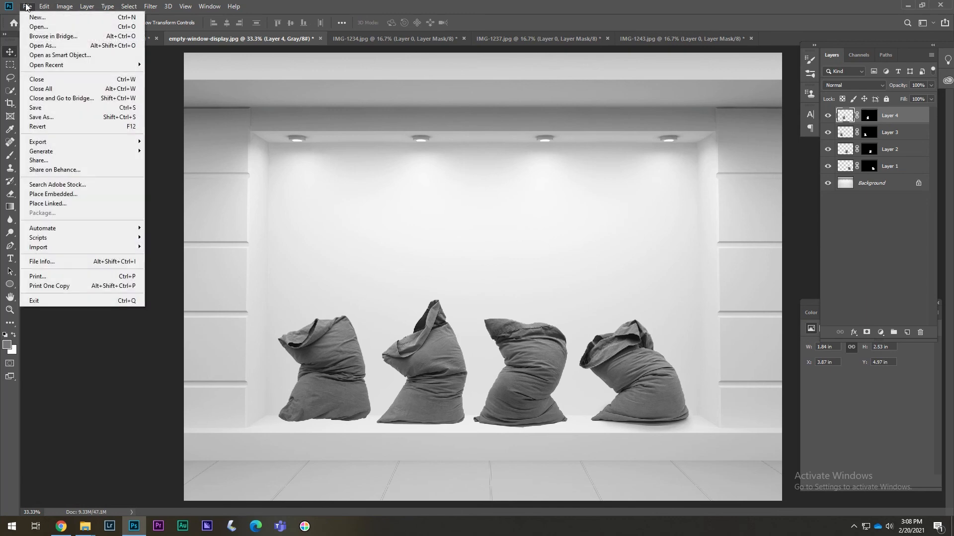
{"action": "left_click", "coordinate": [55, 121]}
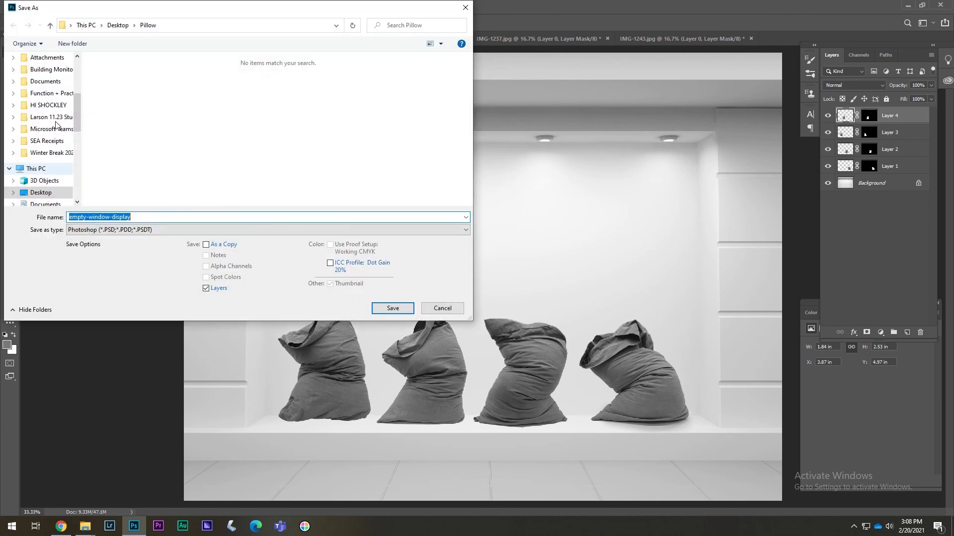
{"action": "left_click", "coordinate": [117, 230]}
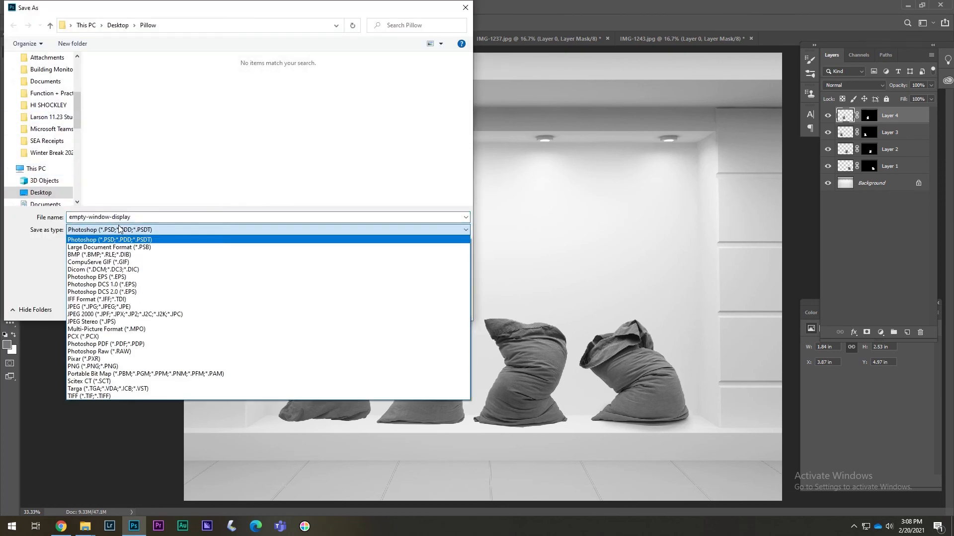
{"action": "left_click", "coordinate": [119, 307]}
{"action": "double_click", "coordinate": [126, 217]}
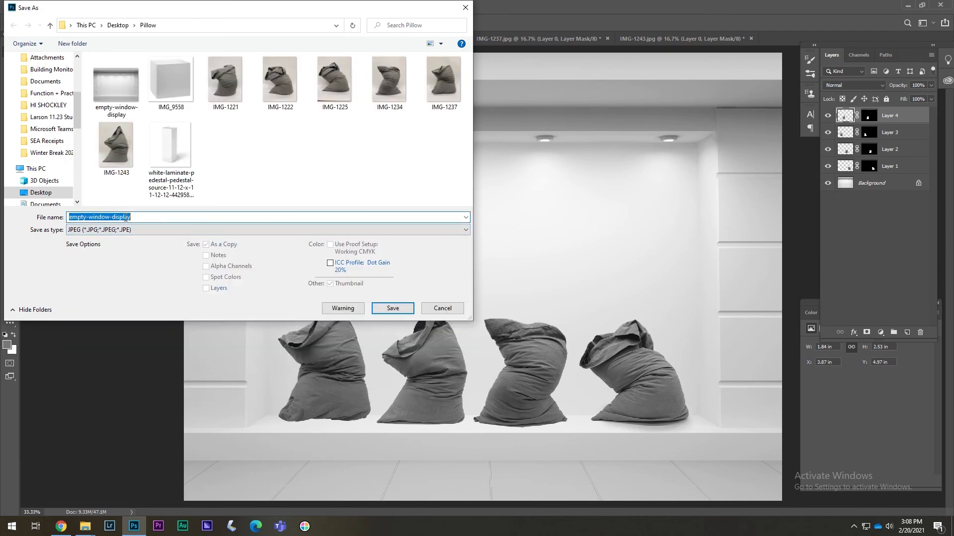
{"action": "type", "text": "Fedorschak, Lalana_Pillow W"}
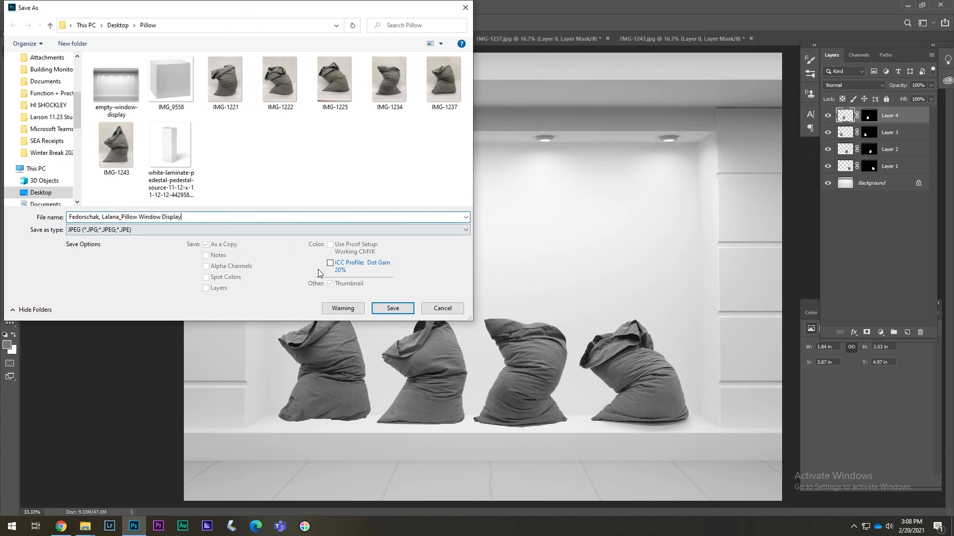
{"action": "left_click", "coordinate": [378, 312]}
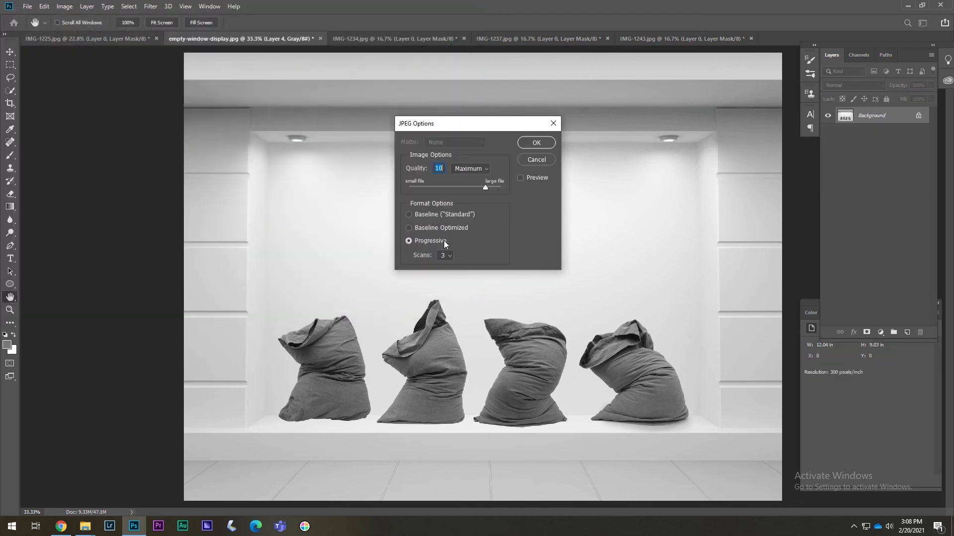
{"action": "left_click_drag", "start_coordinate": [500, 125], "coordinate": [495, 141]}
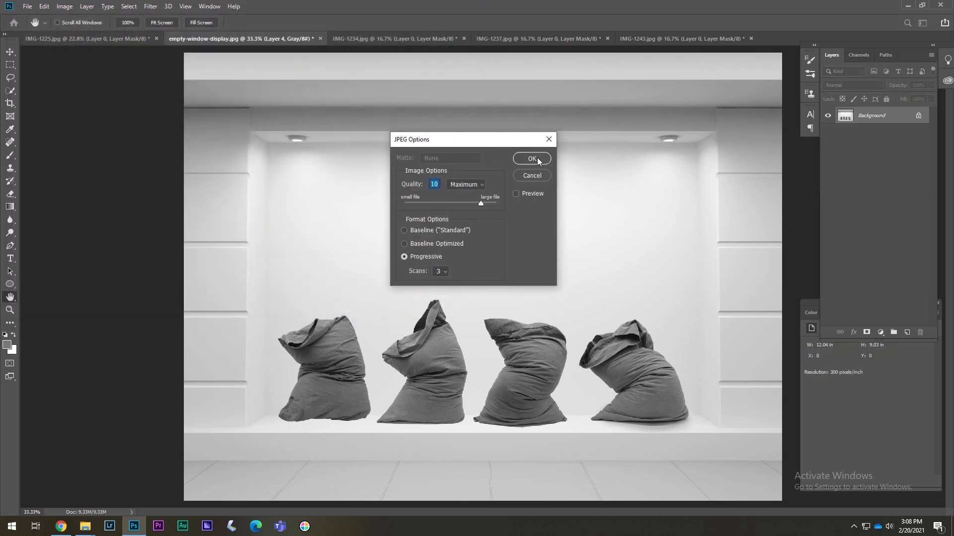
{"action": "left_click", "coordinate": [531, 159]}
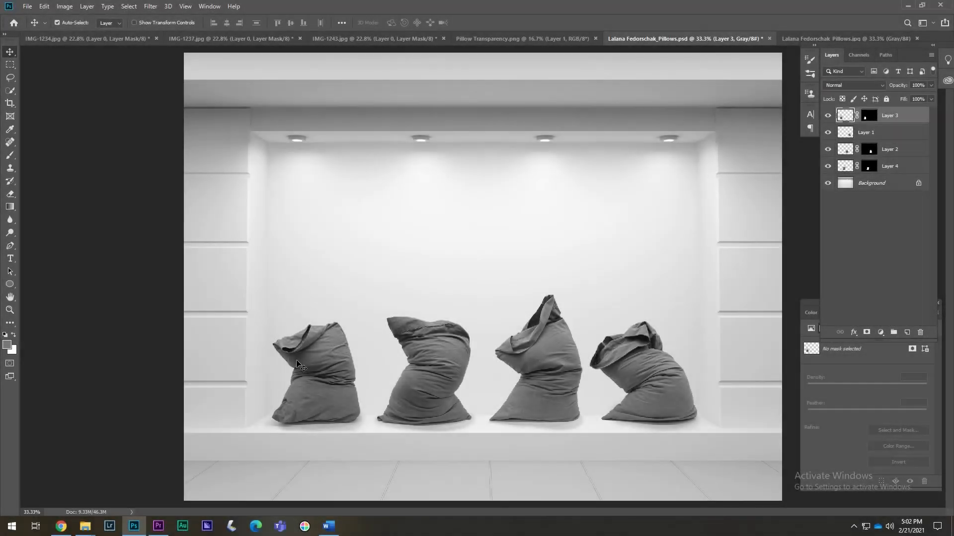
Open the Layer 3 mask of the leftmost pillow in Select and Mask with High Quality Preview turned on
{"action": "left_click_drag", "start_coordinate": [319, 359], "coordinate": [313, 358]}
{"action": "left_click", "coordinate": [874, 116]}
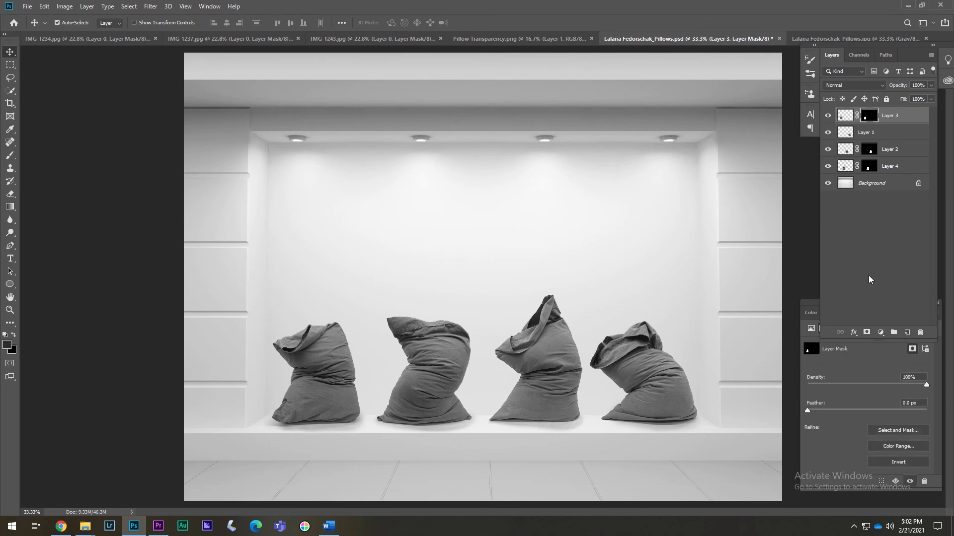
{"action": "left_click", "coordinate": [891, 431]}
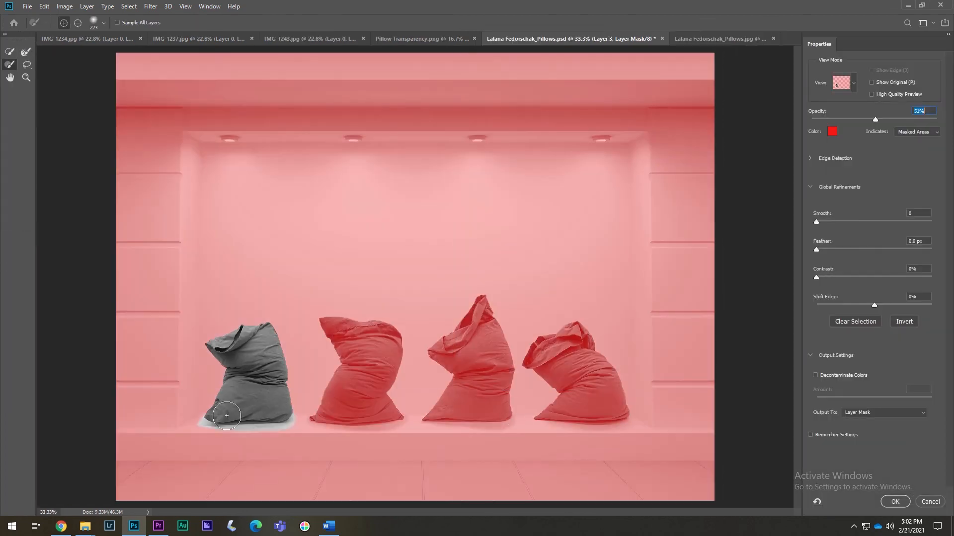
{"action": "left_click", "coordinate": [27, 79]}
{"action": "left_click", "coordinate": [230, 439]}
{"action": "left_click", "coordinate": [219, 434]}
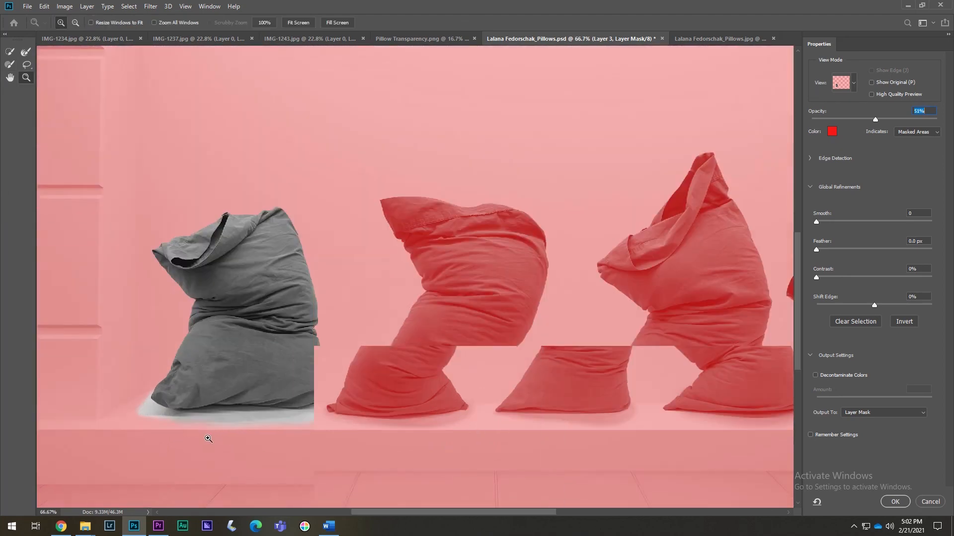
{"action": "left_click", "coordinate": [203, 436]}
{"action": "left_click", "coordinate": [145, 403]}
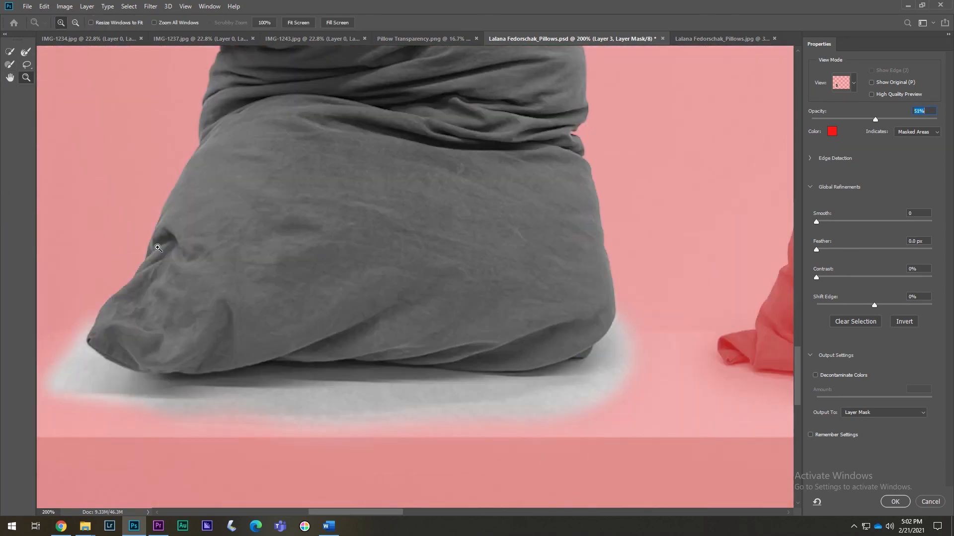
{"action": "key", "text": "h"}
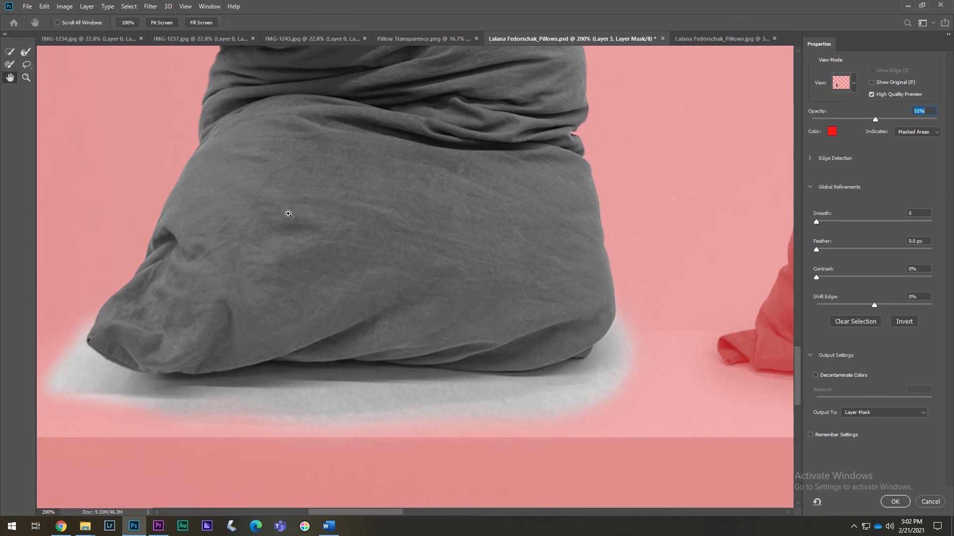
{"action": "left_click_drag", "start_coordinate": [288, 213], "coordinate": [371, 162]}
Subtract the outer edge of the pale shadow area around the pillow's base from the mask with a soft 35 px brush
{"action": "left_click", "coordinate": [9, 64]}
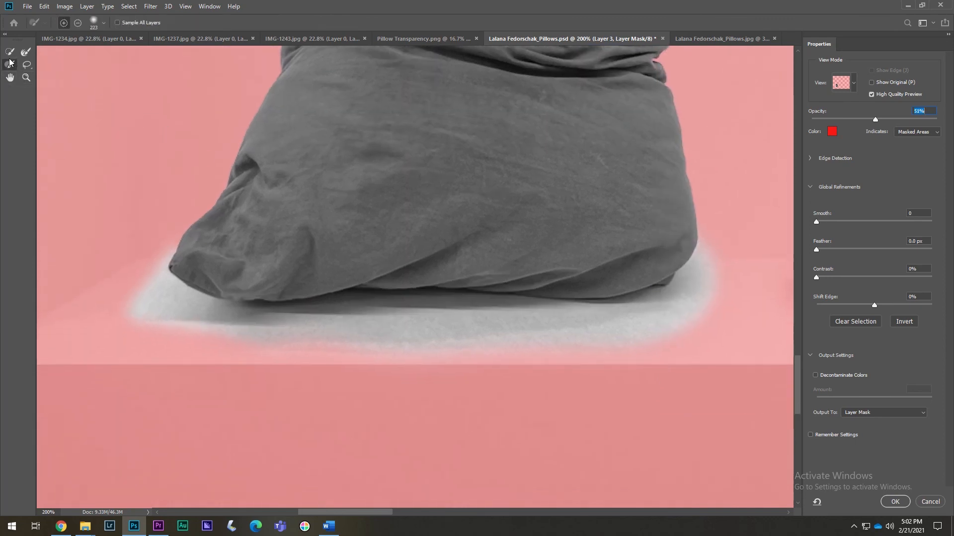
{"action": "left_click", "coordinate": [103, 23]}
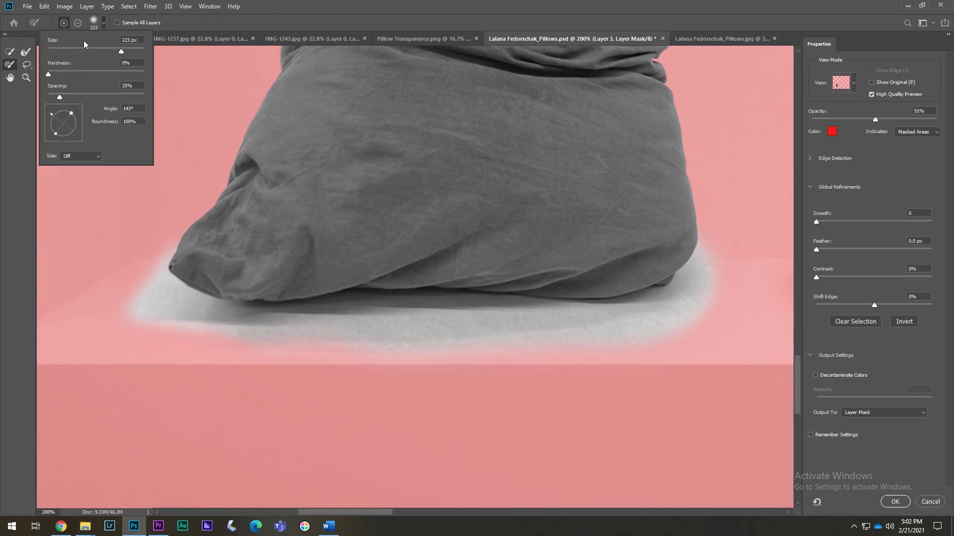
{"action": "left_click", "coordinate": [64, 50]}
{"action": "left_click_drag", "start_coordinate": [68, 75], "coordinate": [47, 80]}
{"action": "key", "text": "Return"}
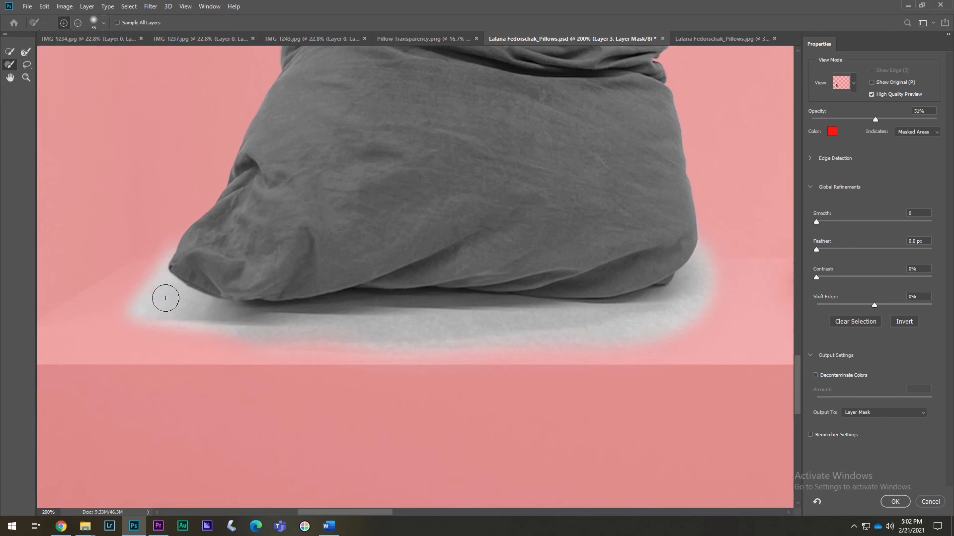
{"action": "key", "text": "alt"}
{"action": "left_click_drag", "start_coordinate": [148, 251], "coordinate": [117, 289]}
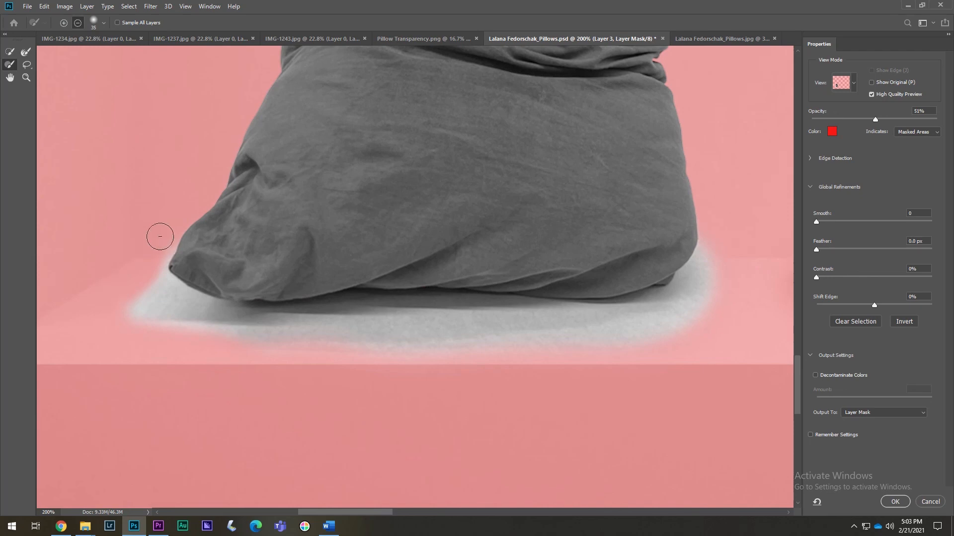
{"action": "mouse_move", "coordinate": [160, 236]}
{"action": "left_mouse_down"}
{"action": "mouse_move", "coordinate": [140, 276]}
{"action": "mouse_move", "coordinate": [130, 276]}
{"action": "left_mouse_up"}
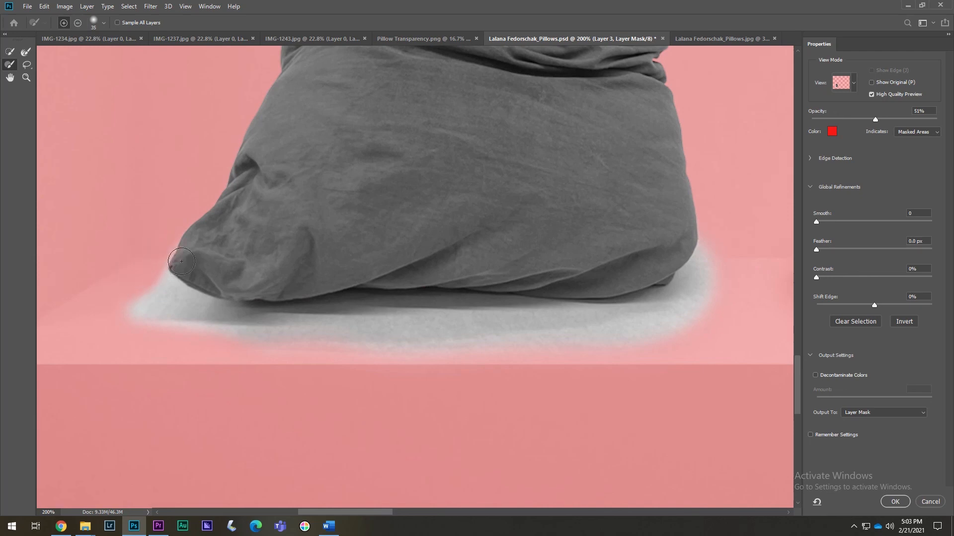
{"action": "mouse_move", "coordinate": [181, 261]}
{"action": "left_mouse_down"}
{"action": "mouse_move", "coordinate": [194, 256]}
{"action": "mouse_move", "coordinate": [174, 288]}
{"action": "mouse_move", "coordinate": [188, 262]}
{"action": "left_mouse_up"}
{"action": "mouse_move", "coordinate": [134, 285]}
{"action": "left_mouse_down"}
{"action": "mouse_move", "coordinate": [128, 305]}
{"action": "mouse_move", "coordinate": [139, 318]}
{"action": "mouse_move", "coordinate": [305, 347]}
{"action": "mouse_move", "coordinate": [263, 354]}
{"action": "mouse_move", "coordinate": [249, 335]}
{"action": "mouse_move", "coordinate": [336, 326]}
{"action": "mouse_move", "coordinate": [459, 348]}
{"action": "mouse_move", "coordinate": [720, 334]}
{"action": "mouse_move", "coordinate": [707, 329]}
{"action": "left_mouse_up"}
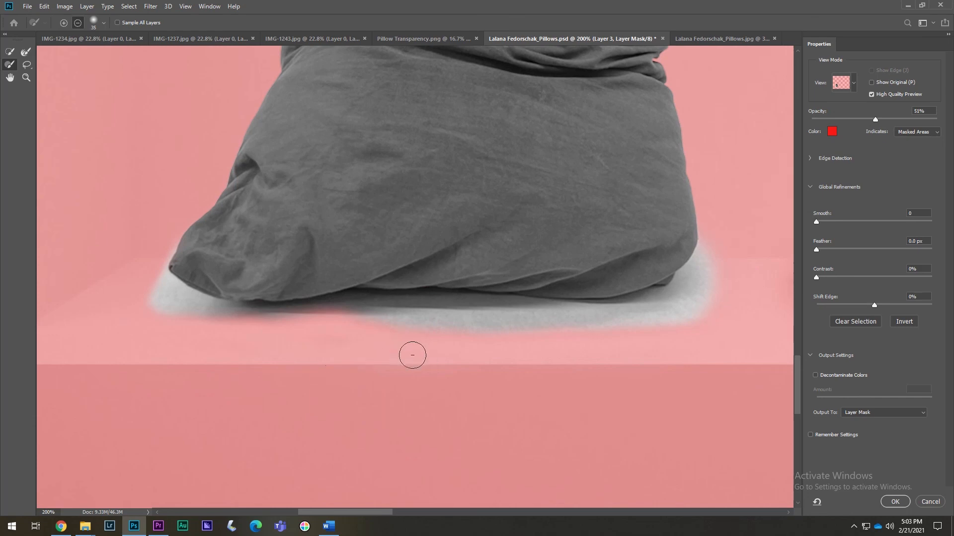
{"action": "mouse_move", "coordinate": [359, 347]}
{"action": "left_mouse_down"}
{"action": "mouse_move", "coordinate": [392, 330]}
{"action": "mouse_move", "coordinate": [652, 336]}
{"action": "mouse_move", "coordinate": [734, 293]}
{"action": "left_mouse_up"}
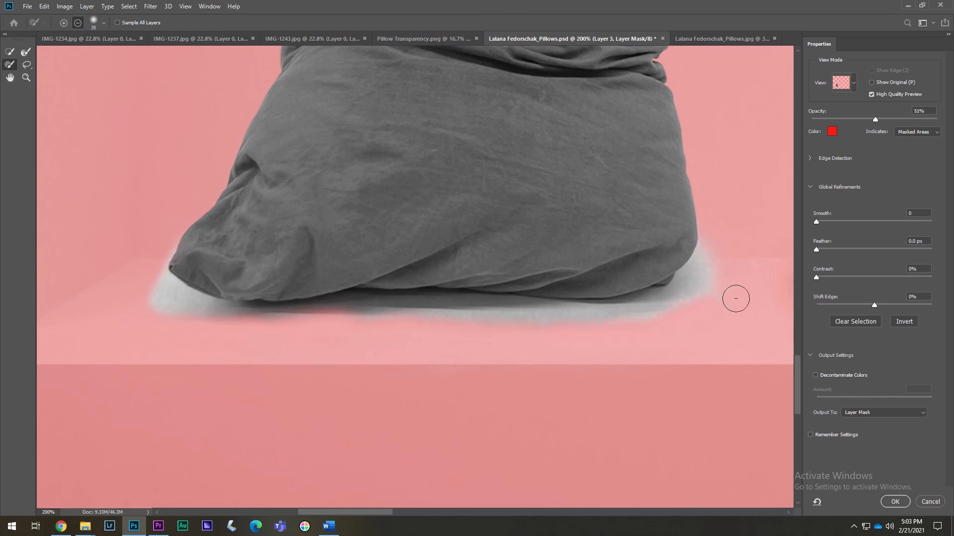
{"action": "left_click_drag", "start_coordinate": [718, 246], "coordinate": [735, 286]}
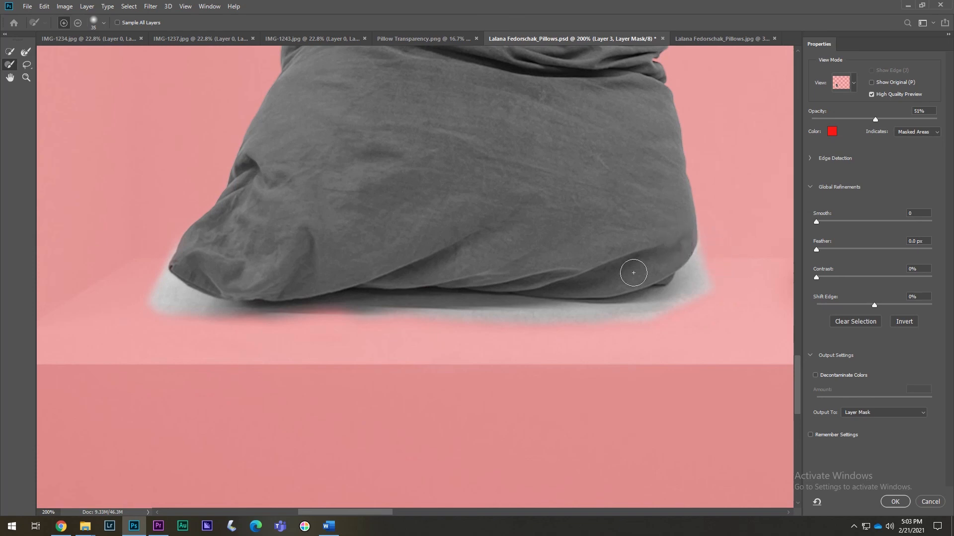
Paint a softer shadow edge back along the pillow's base with an 86 px brush and apply the refined mask
{"action": "left_click", "coordinate": [93, 22]}
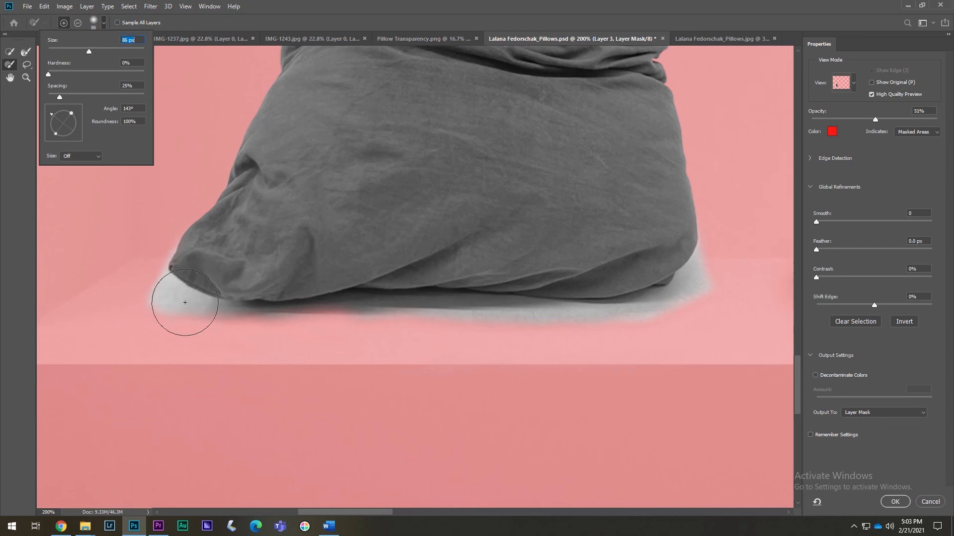
{"action": "left_click", "coordinate": [248, 261]}
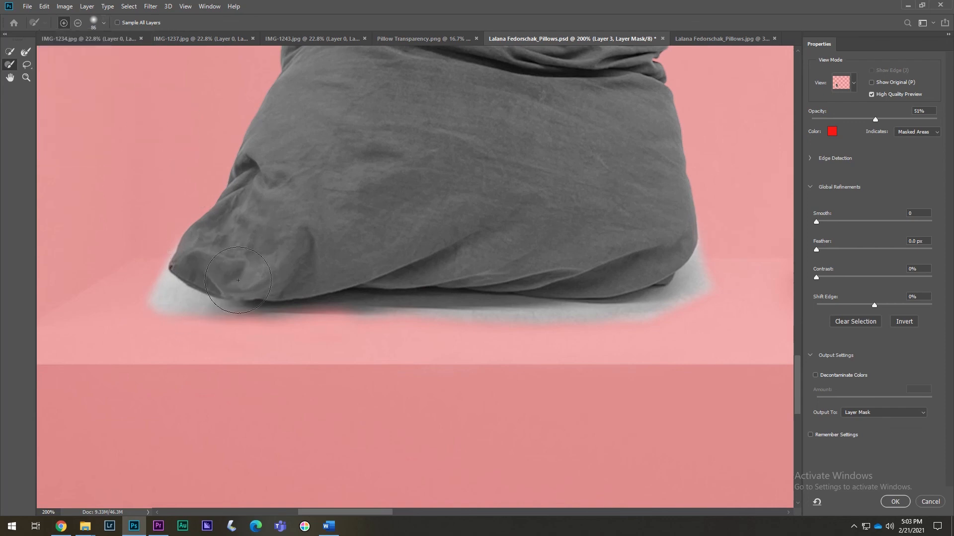
{"action": "mouse_move", "coordinate": [229, 292]}
{"action": "left_mouse_down"}
{"action": "mouse_move", "coordinate": [550, 296]}
{"action": "mouse_move", "coordinate": [679, 281]}
{"action": "mouse_move", "coordinate": [539, 275]}
{"action": "mouse_move", "coordinate": [569, 276]}
{"action": "mouse_move", "coordinate": [349, 295]}
{"action": "mouse_move", "coordinate": [612, 262]}
{"action": "mouse_move", "coordinate": [675, 292]}
{"action": "left_mouse_up"}
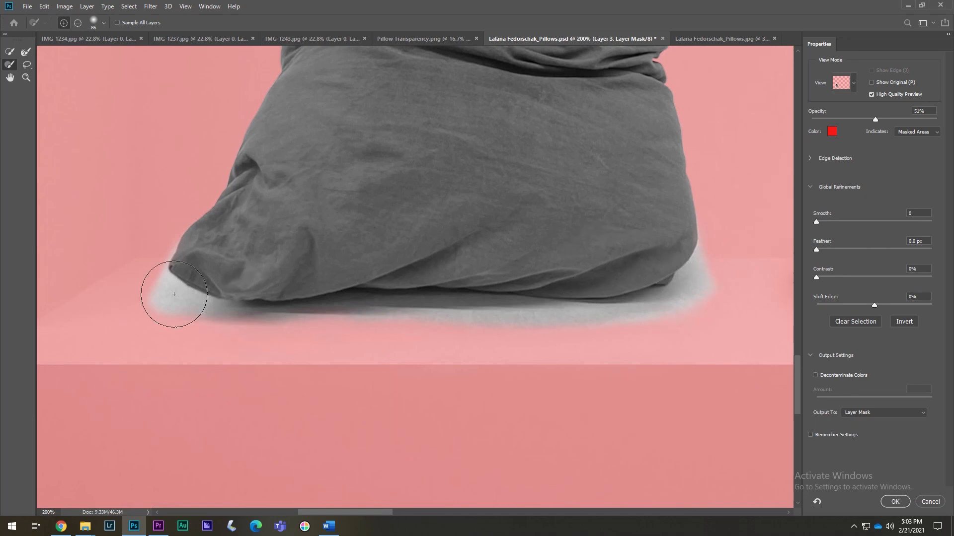
{"action": "mouse_move", "coordinate": [170, 291]}
{"action": "left_mouse_down"}
{"action": "mouse_move", "coordinate": [183, 294]}
{"action": "mouse_move", "coordinate": [172, 295]}
{"action": "left_mouse_up"}
{"action": "left_click", "coordinate": [26, 78]}
{"action": "left_click", "coordinate": [298, 23]}
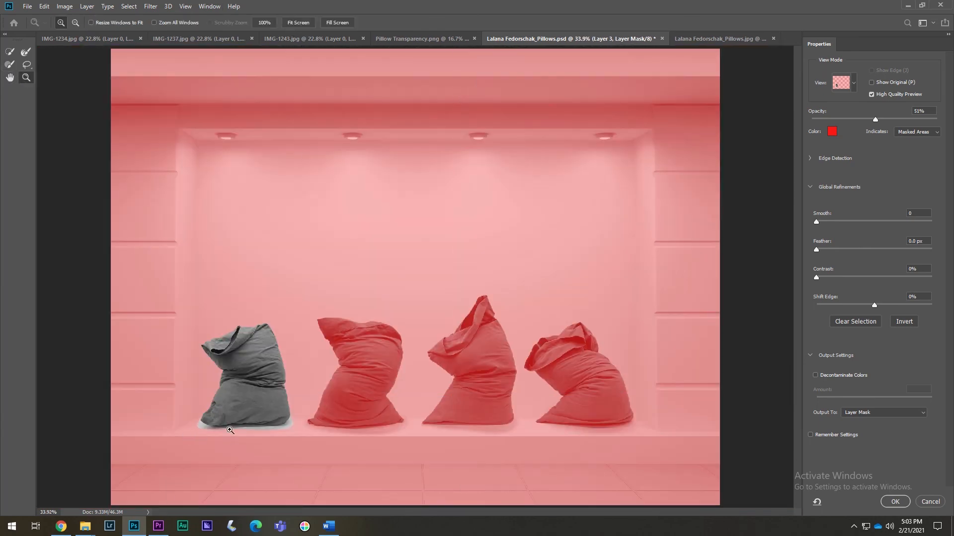
{"action": "left_click", "coordinate": [893, 502]}
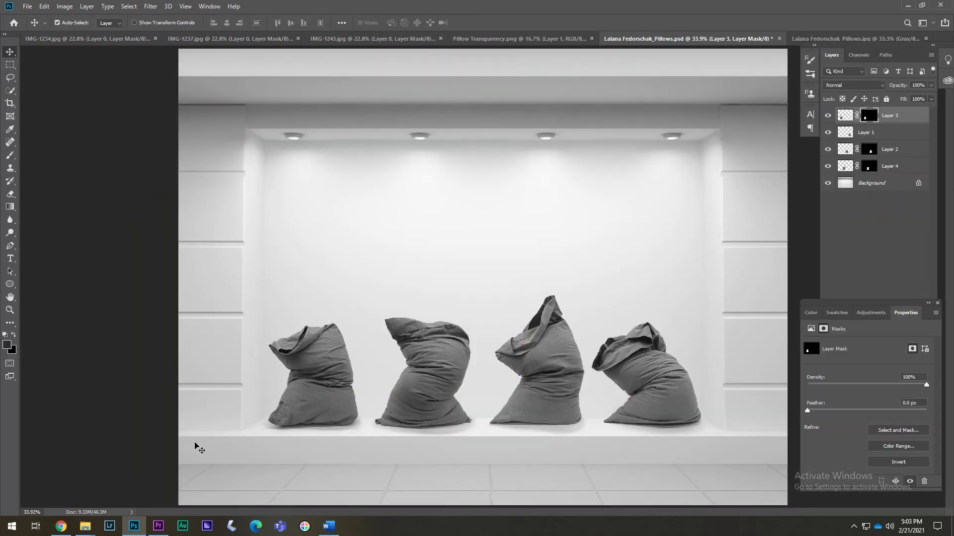